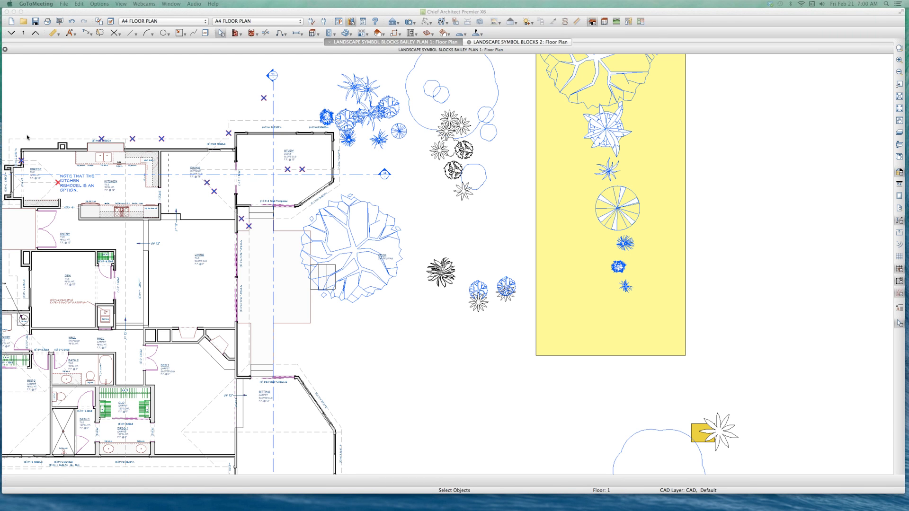
Browse the library to Image CAD Blocks > Plants > Flowers > Plan View and select Flower 2.
{"action": "left_click", "coordinate": [417, 197]}
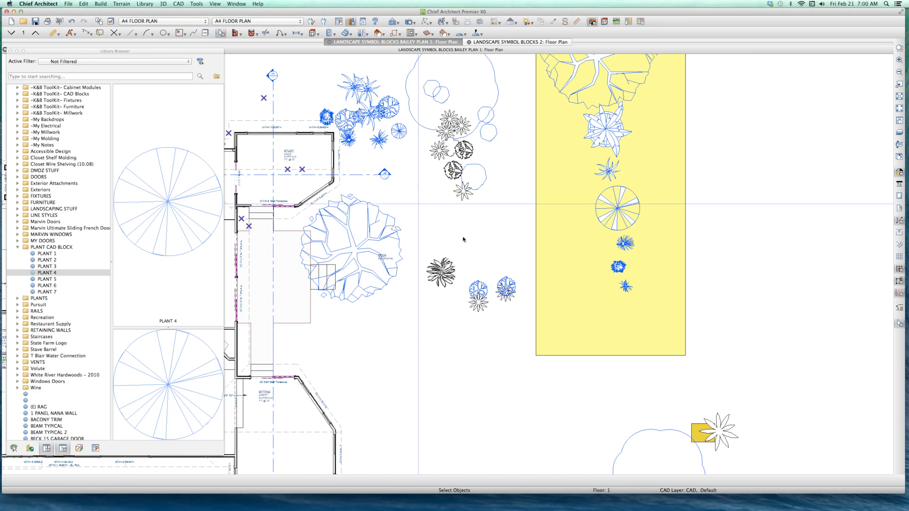
{"action": "scroll", "coordinate": [521, 284], "scroll_direction": "down", "scroll_amount": 3}
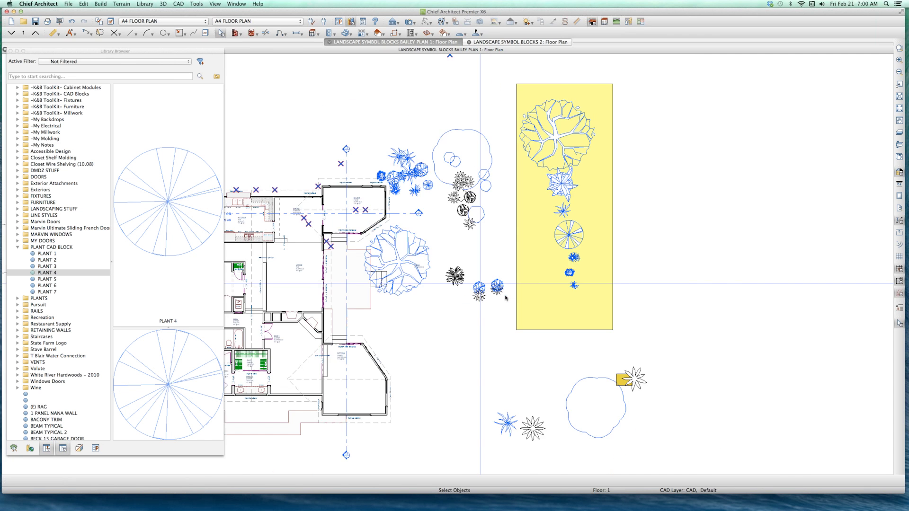
{"action": "scroll", "coordinate": [496, 235], "scroll_direction": "up", "scroll_amount": 4}
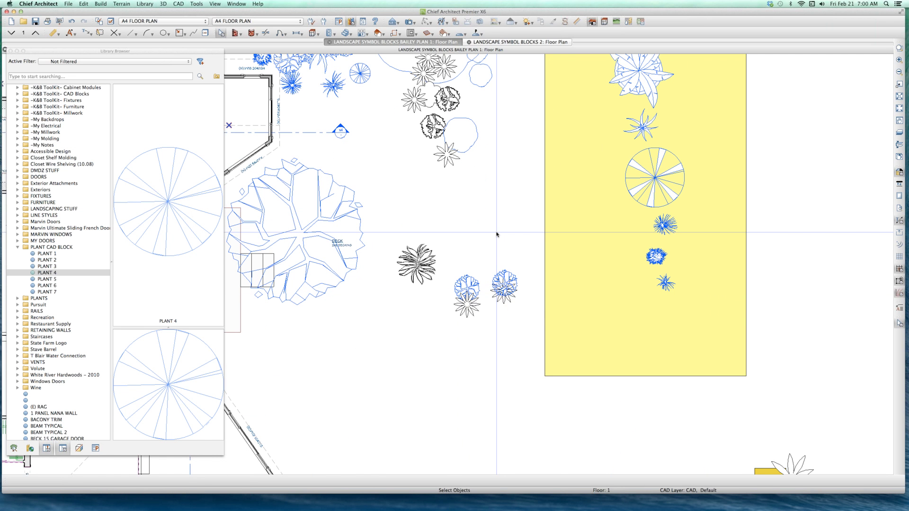
{"action": "left_click", "coordinate": [90, 169]}
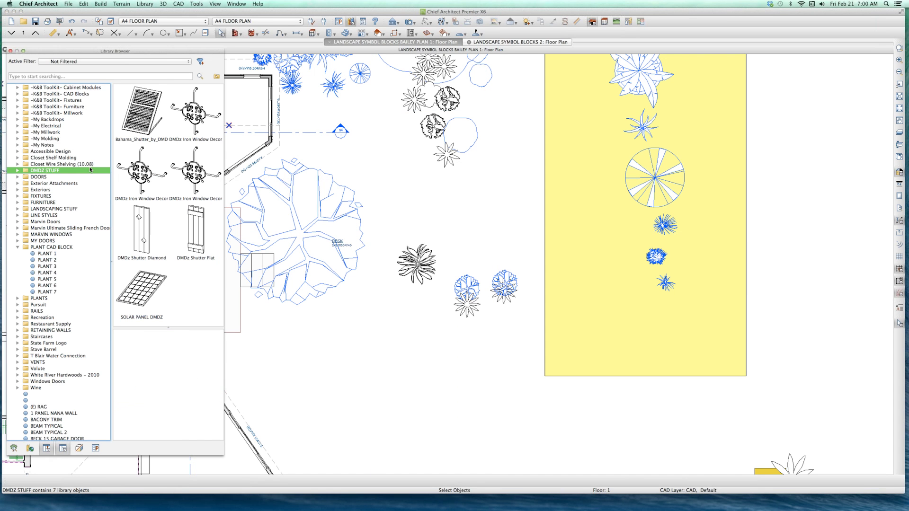
{"action": "scroll", "coordinate": [90, 168], "scroll_direction": "up", "scroll_amount": 1}
{"action": "scroll", "coordinate": [90, 167], "scroll_direction": "up", "scroll_amount": 4}
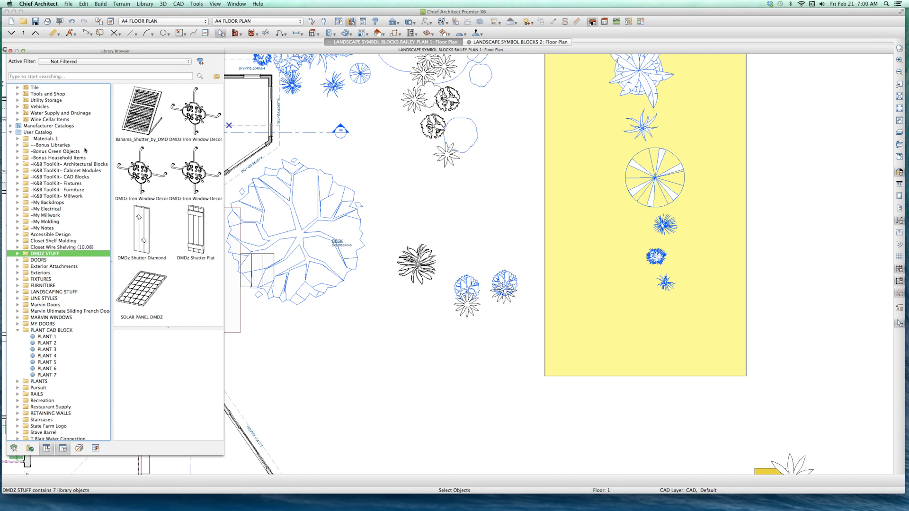
{"action": "scroll", "coordinate": [42, 147], "scroll_direction": "up", "scroll_amount": 5}
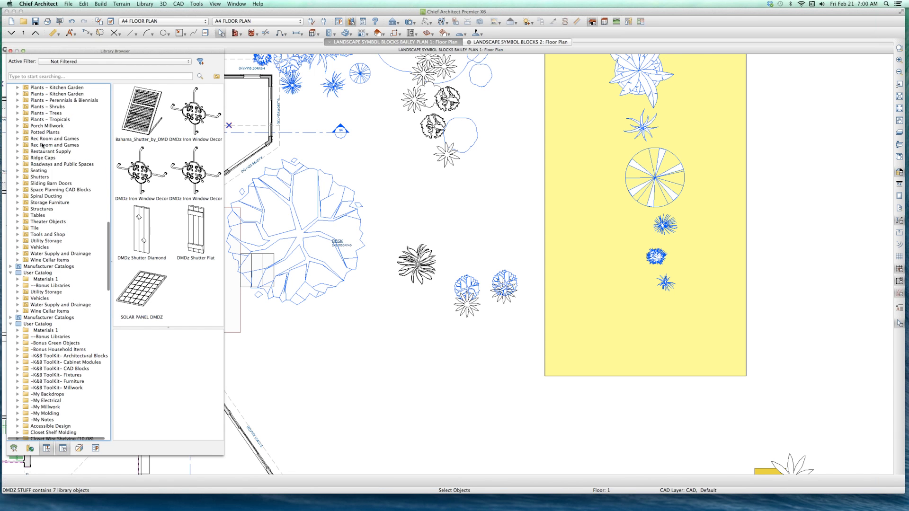
{"action": "scroll", "coordinate": [43, 152], "scroll_direction": "up", "scroll_amount": 3}
{"action": "scroll", "coordinate": [42, 159], "scroll_direction": "up", "scroll_amount": 5}
{"action": "scroll", "coordinate": [42, 165], "scroll_direction": "up", "scroll_amount": 5}
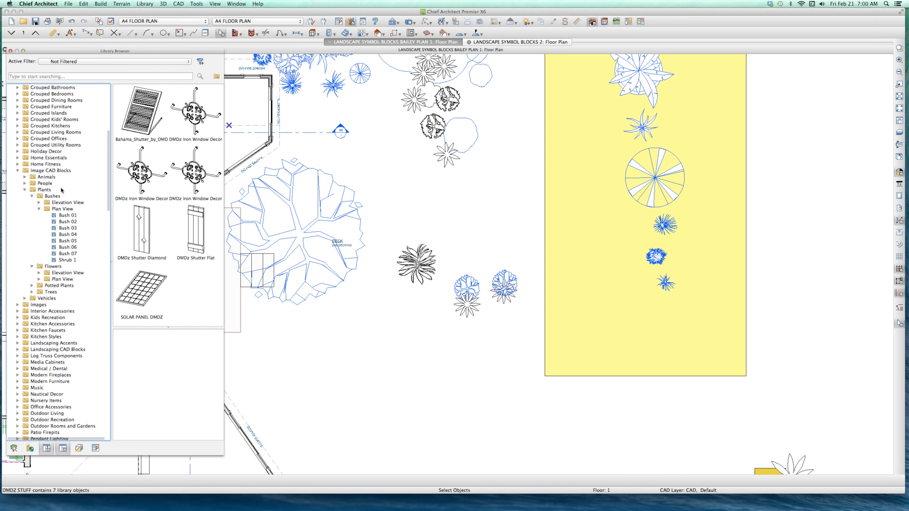
{"action": "left_click", "coordinate": [63, 279]}
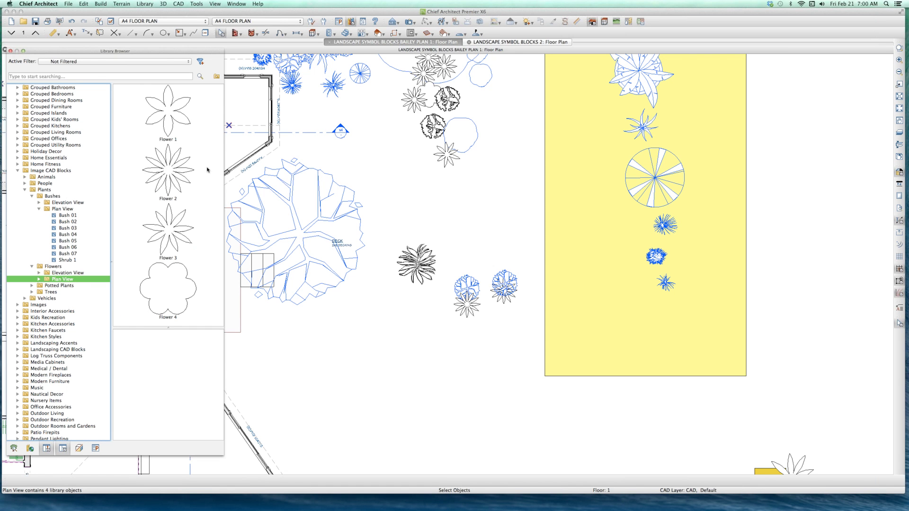
{"action": "left_click", "coordinate": [174, 177]}
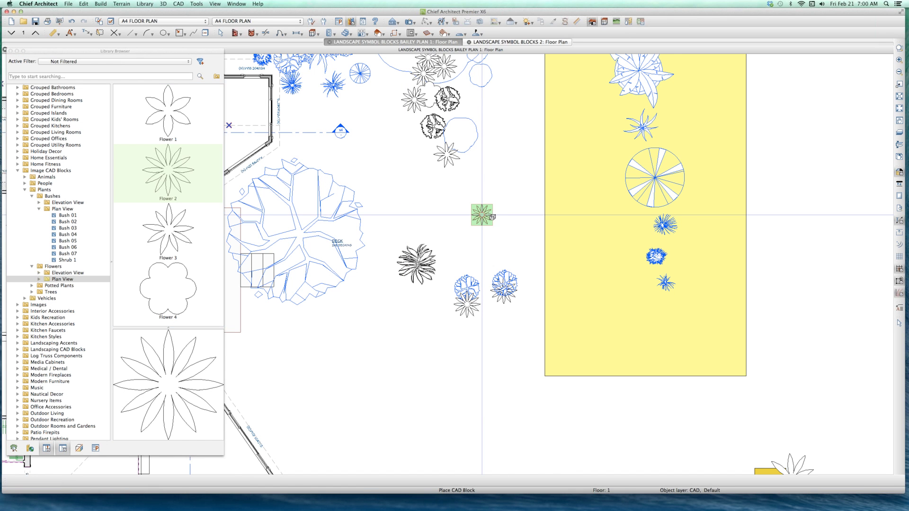
Place Flower 2 in the plan, explode the CAD block, and select its petal lines.
{"action": "scroll", "coordinate": [480, 220], "scroll_direction": "up", "scroll_amount": 2}
{"action": "scroll", "coordinate": [474, 224], "scroll_direction": "up", "scroll_amount": 3}
{"action": "left_click", "coordinate": [475, 209]}
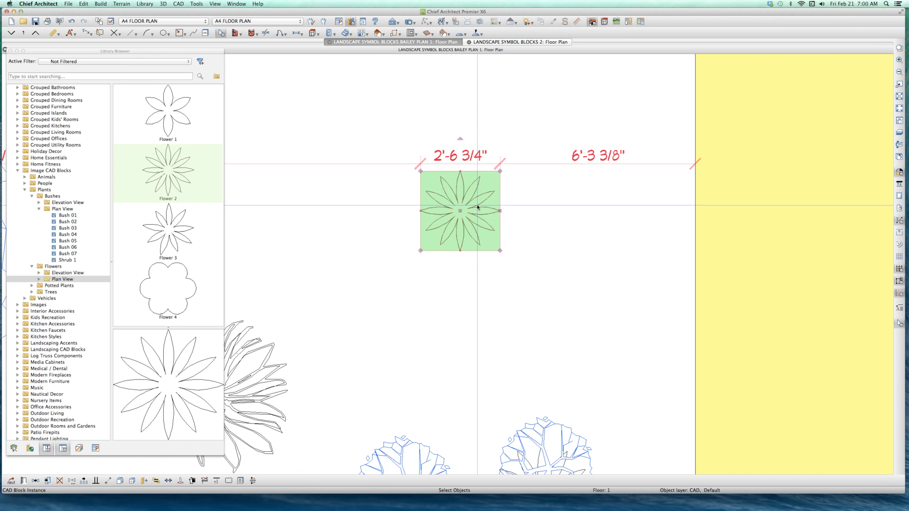
{"action": "scroll", "coordinate": [477, 207], "scroll_direction": "up", "scroll_amount": 1}
{"action": "scroll", "coordinate": [477, 208], "scroll_direction": "up", "scroll_amount": 1}
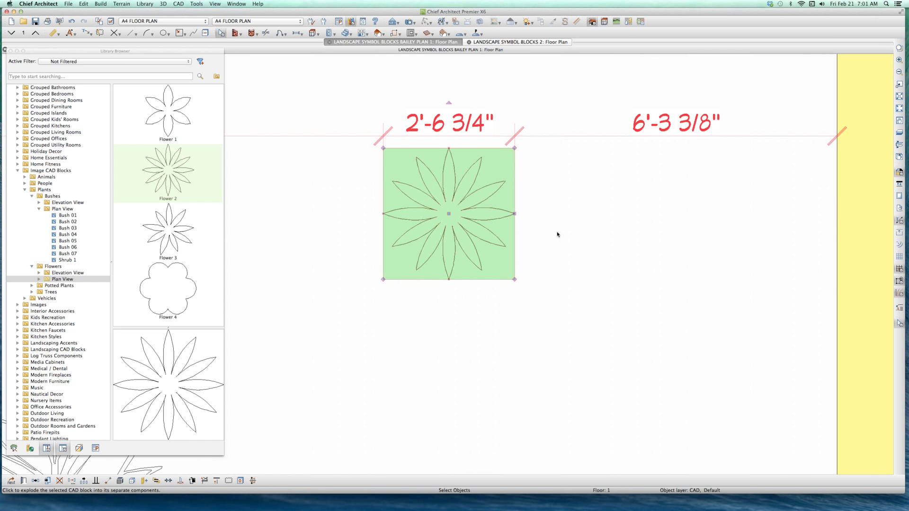
{"action": "left_click", "coordinate": [526, 270]}
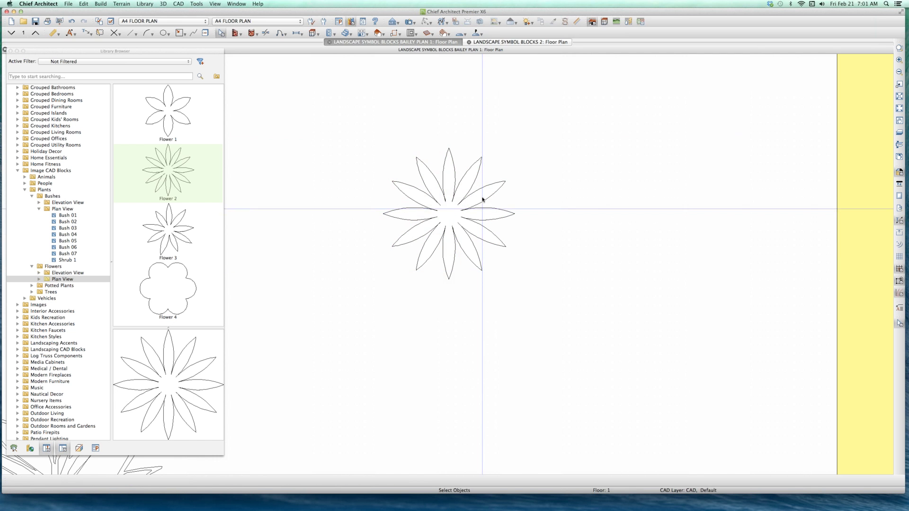
{"action": "left_click", "coordinate": [483, 199]}
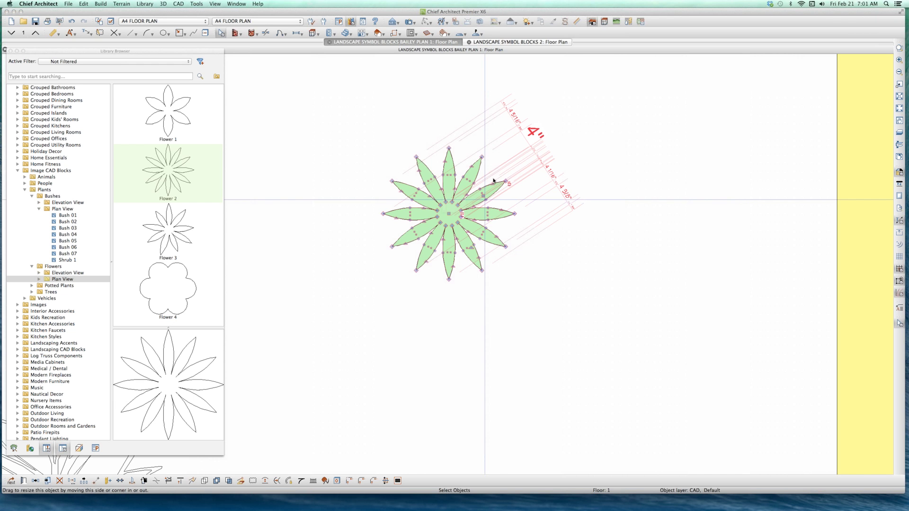
Assign the Flower 2 petal polylines to the Plants layer in Polyline Specification's Line Style.
{"action": "double_click", "coordinate": [483, 198]}
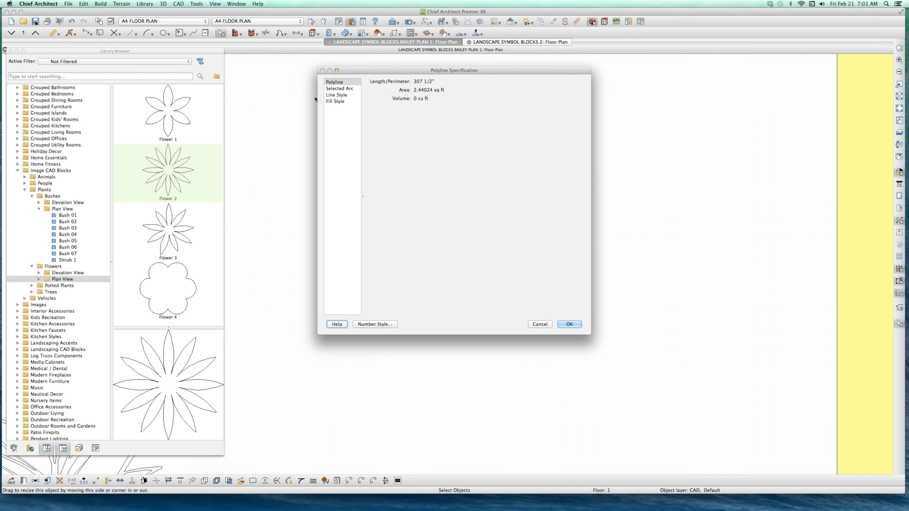
{"action": "left_click", "coordinate": [336, 94]}
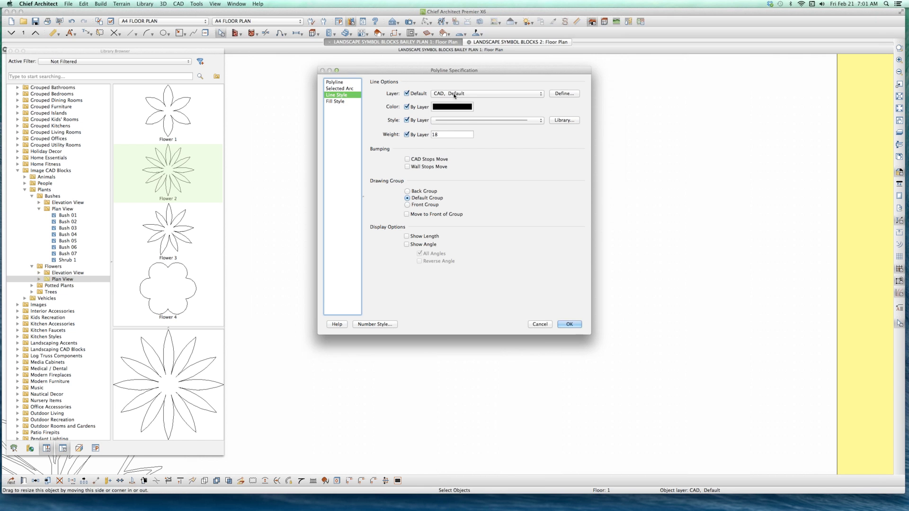
{"action": "left_click", "coordinate": [453, 95]}
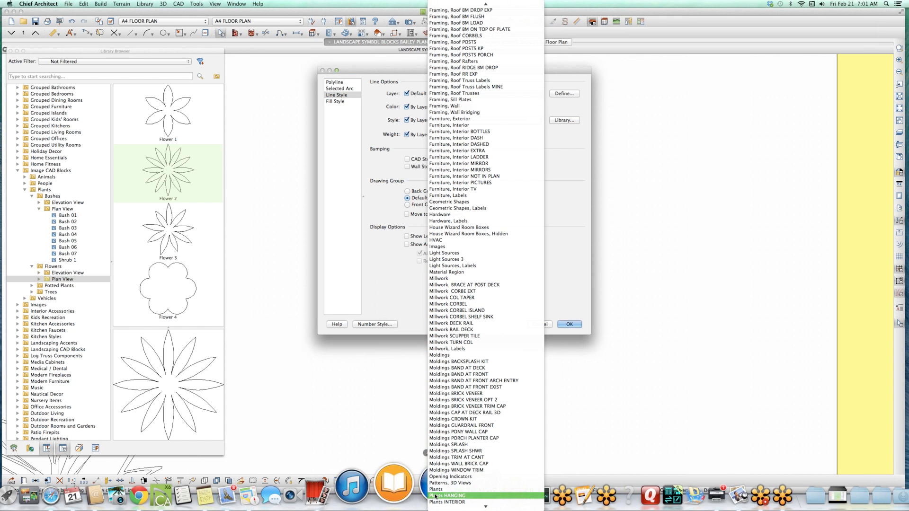
{"action": "left_click", "coordinate": [440, 495]}
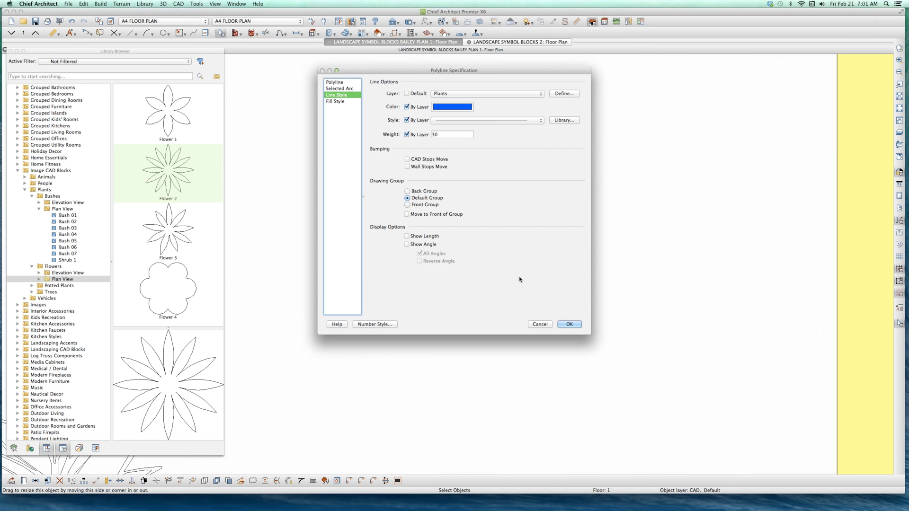
{"action": "left_click", "coordinate": [569, 325]}
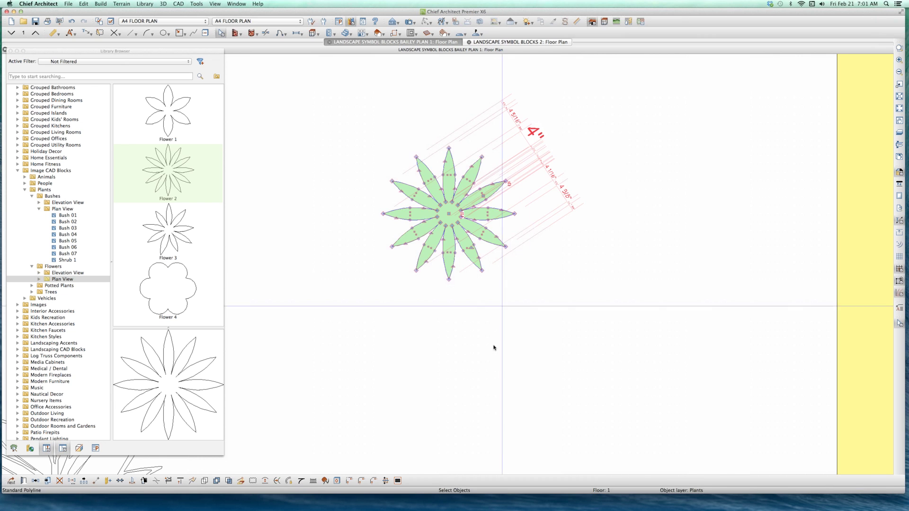
{"action": "key", "text": "Escape"}
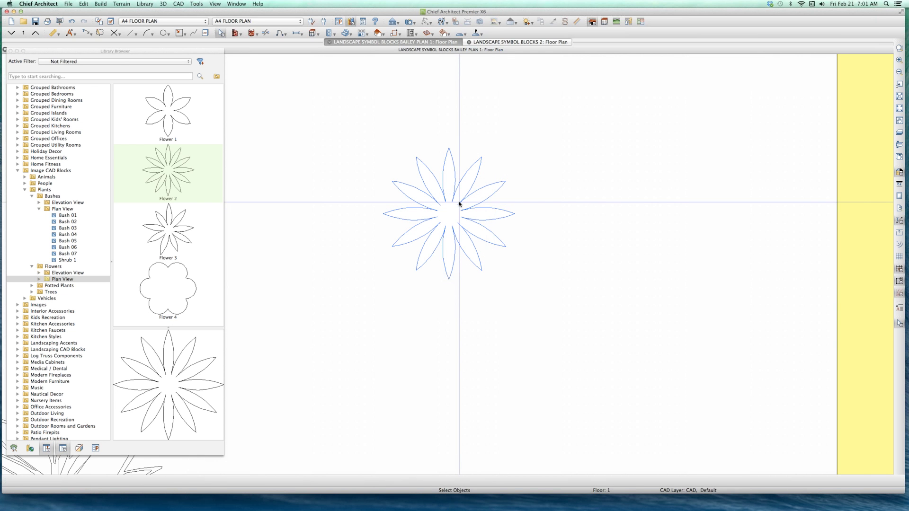
Combine the flower's petal lines into a CAD block and add it to the library.
{"action": "left_click", "coordinate": [459, 204]}
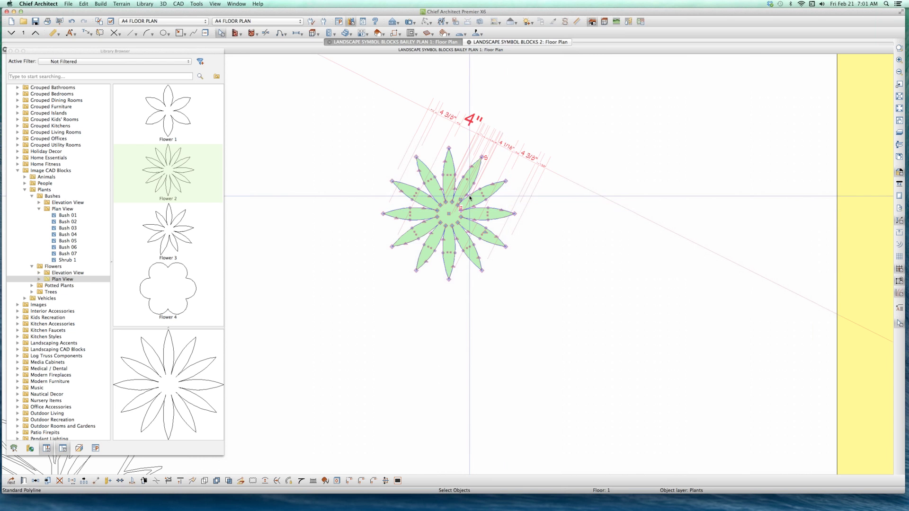
{"action": "left_click", "coordinate": [469, 204]}
{"action": "left_click", "coordinate": [119, 486]}
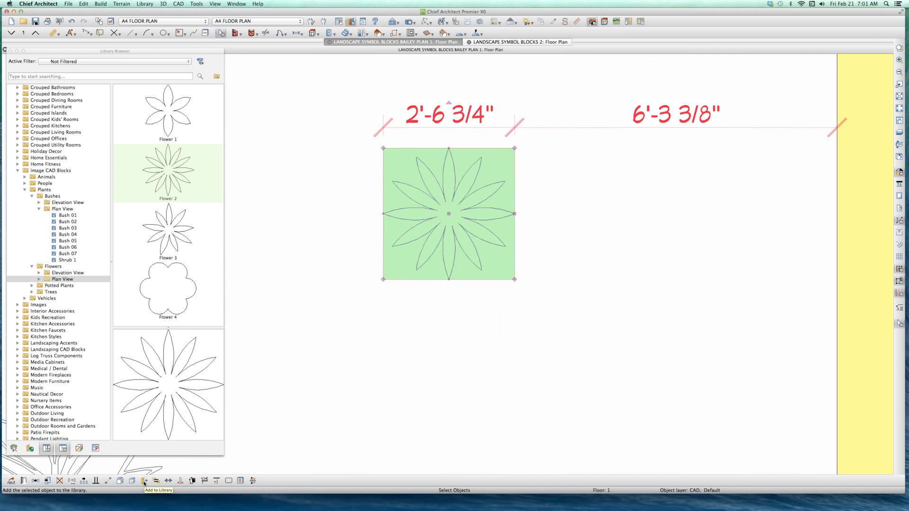
{"action": "left_click", "coordinate": [145, 481]}
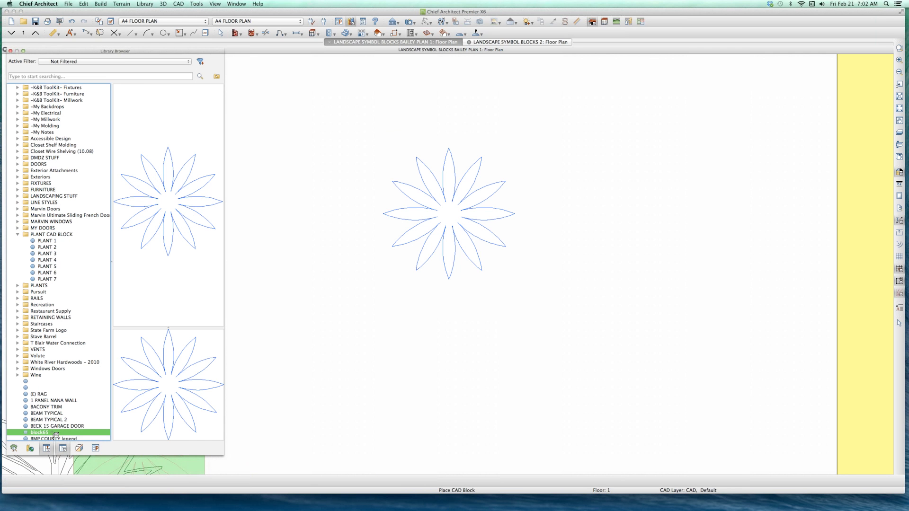
Rename the new library entry to 'flower'.
{"action": "left_click", "coordinate": [46, 432]}
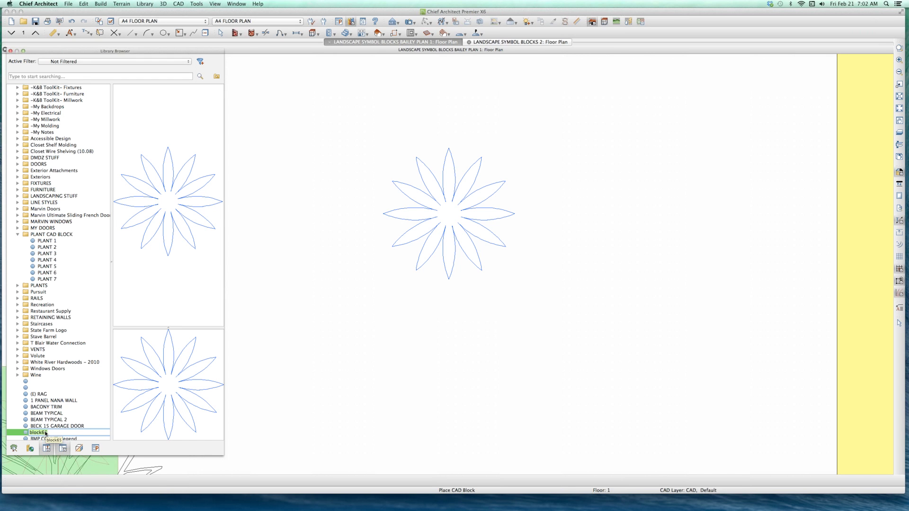
{"action": "type", "text": "flower"}
{"action": "key", "text": "BackSpace"}
{"action": "key", "text": "BackSpace"}
{"action": "key", "text": "BackSpace"}
{"action": "type", "text": "wer"}
Confirm the FLOWER 1 name, then copy the FLOWER 1 library entry.
{"action": "left_click", "coordinate": [63, 356]}
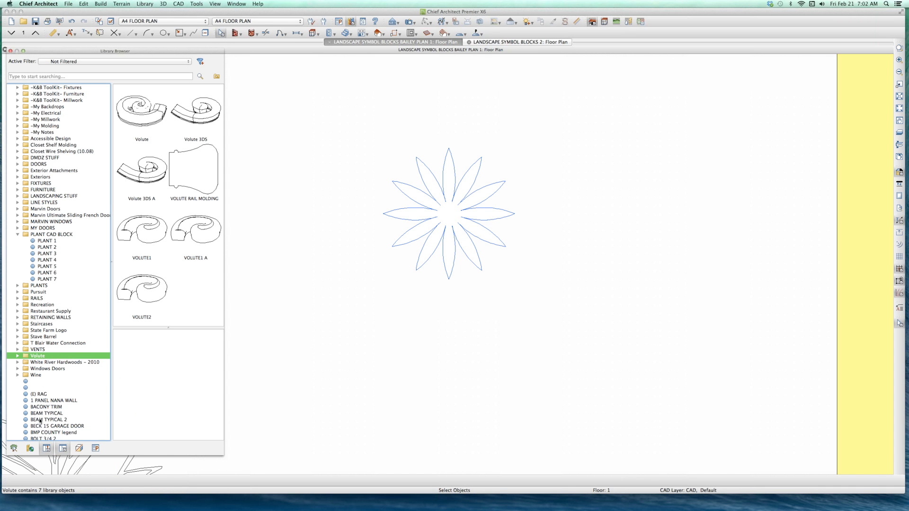
{"action": "scroll", "coordinate": [40, 419], "scroll_direction": "down", "scroll_amount": 5}
{"action": "scroll", "coordinate": [53, 368], "scroll_direction": "down", "scroll_amount": 5}
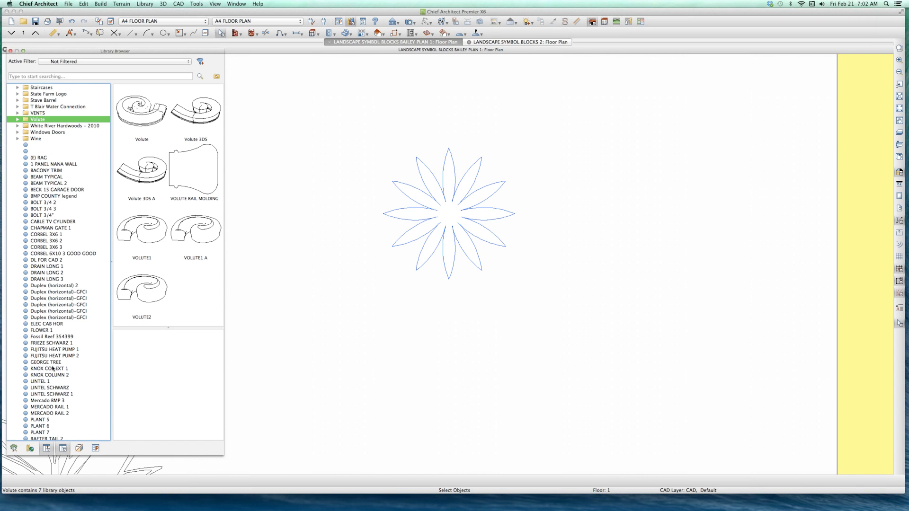
{"action": "scroll", "coordinate": [50, 324], "scroll_direction": "up", "scroll_amount": 5}
{"action": "scroll", "coordinate": [29, 261], "scroll_direction": "up", "scroll_amount": 3}
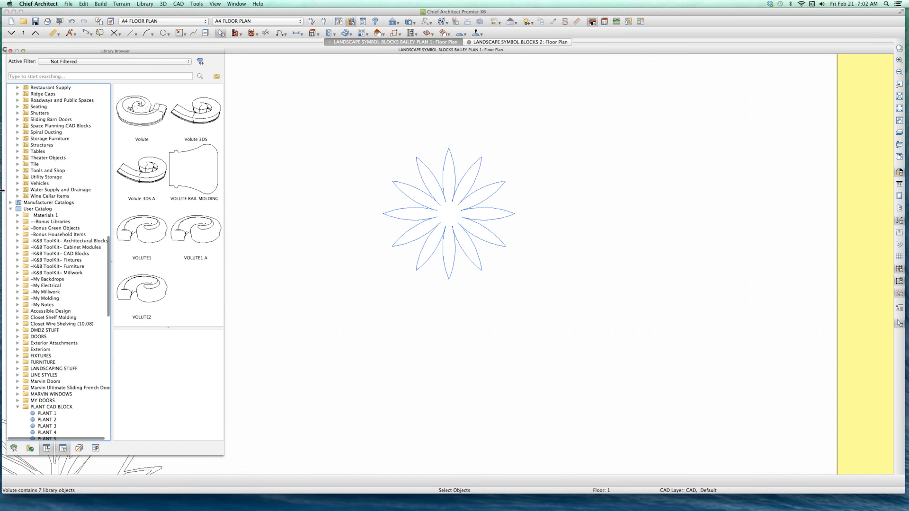
{"action": "scroll", "coordinate": [51, 284], "scroll_direction": "down", "scroll_amount": 2}
{"action": "scroll", "coordinate": [45, 303], "scroll_direction": "down", "scroll_amount": 2}
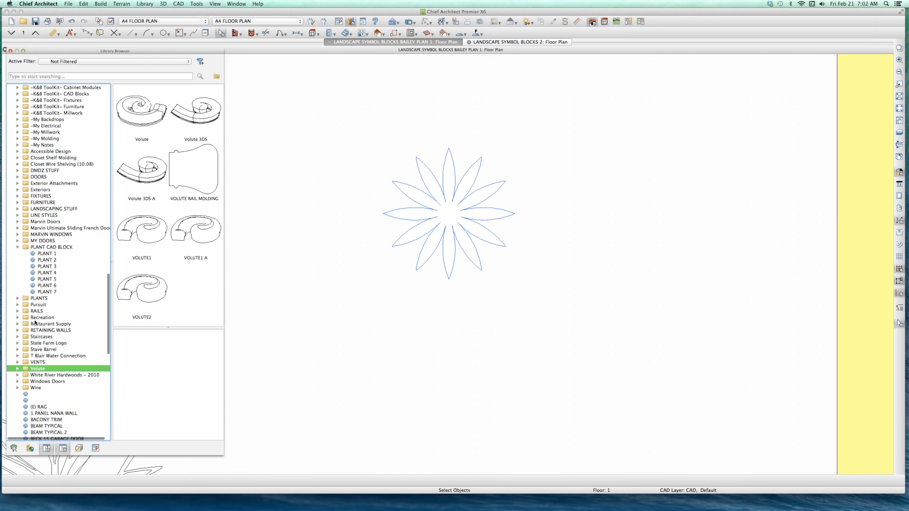
{"action": "scroll", "coordinate": [38, 327], "scroll_direction": "down", "scroll_amount": 3}
{"action": "scroll", "coordinate": [32, 345], "scroll_direction": "down", "scroll_amount": 3}
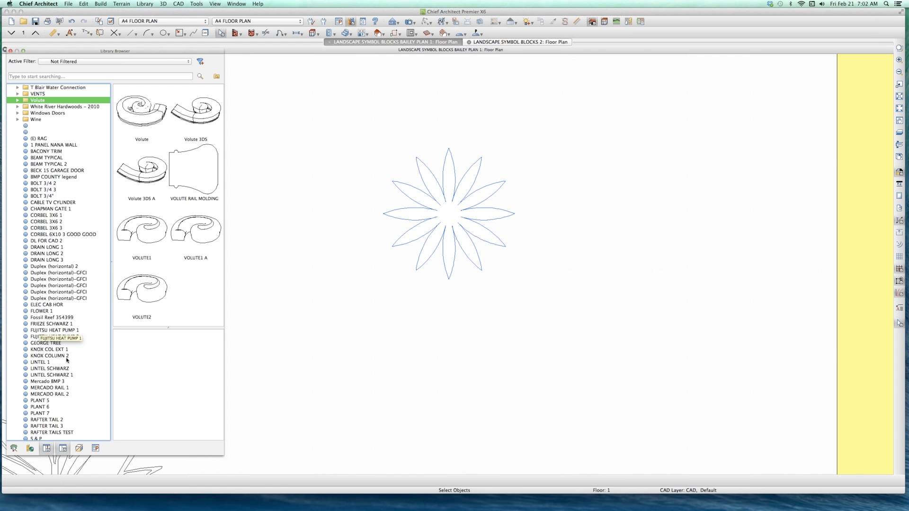
{"action": "scroll", "coordinate": [67, 359], "scroll_direction": "down", "scroll_amount": 2}
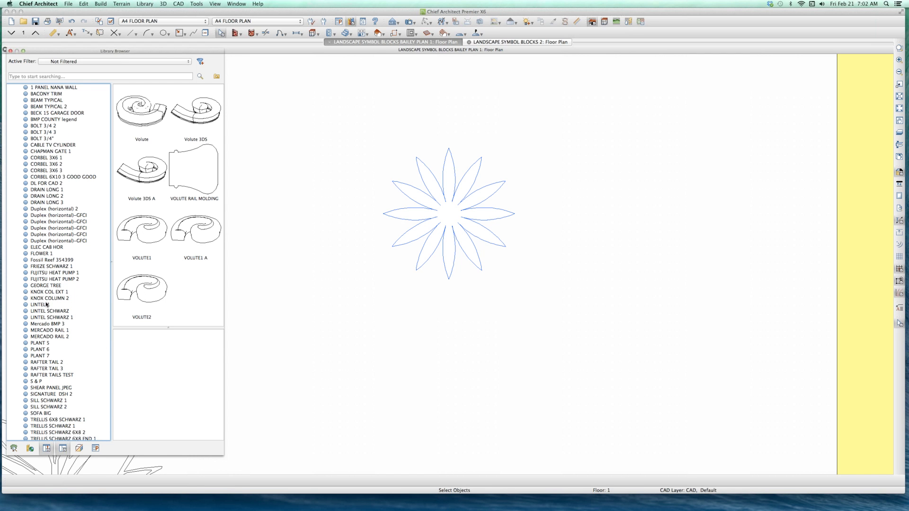
{"action": "left_click", "coordinate": [48, 255]}
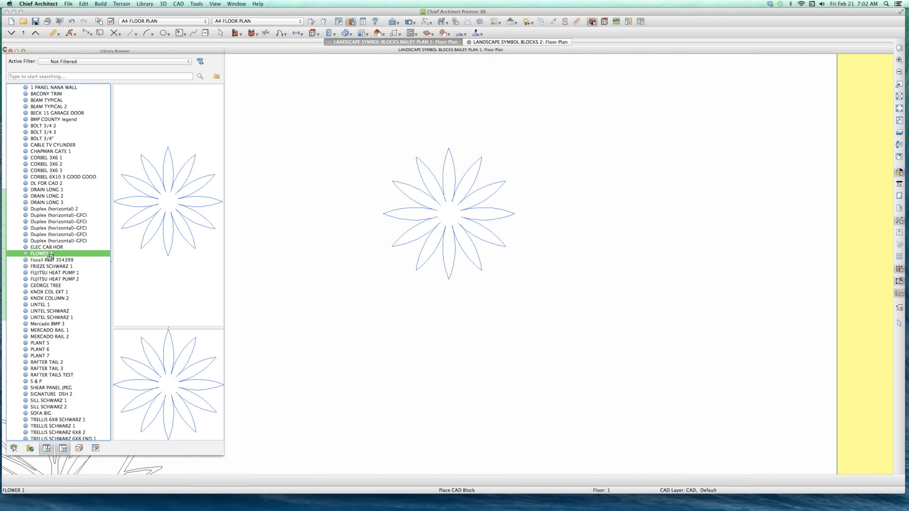
{"action": "right_click", "coordinate": [47, 255]}
{"action": "left_click", "coordinate": [58, 266]}
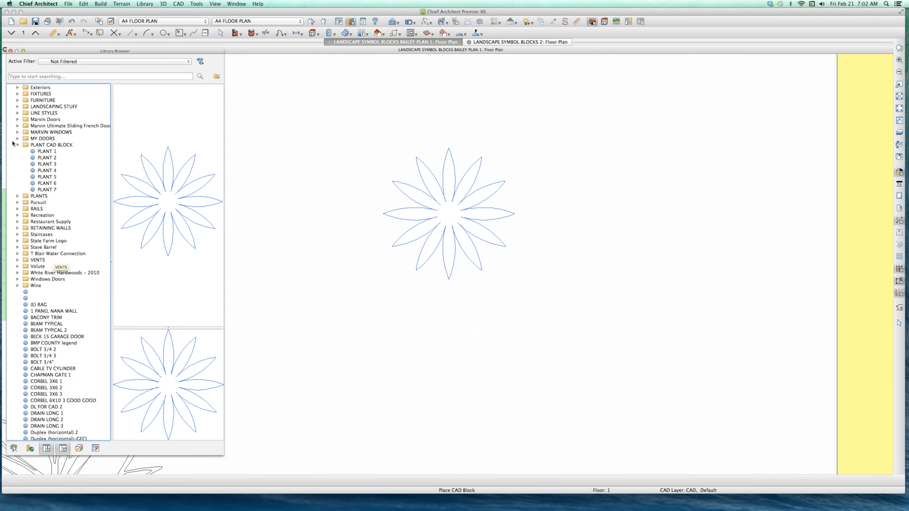
Paste FLOWER 1 into the PLANT CAD BLOCK library folder.
{"action": "left_click", "coordinate": [41, 145]}
{"action": "right_click", "coordinate": [41, 146]}
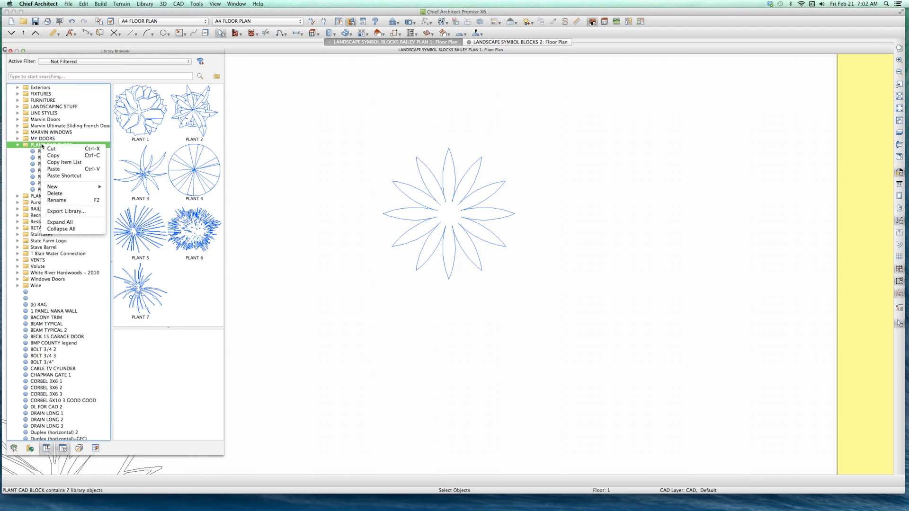
{"action": "left_click", "coordinate": [67, 169]}
{"action": "left_click", "coordinate": [33, 150]}
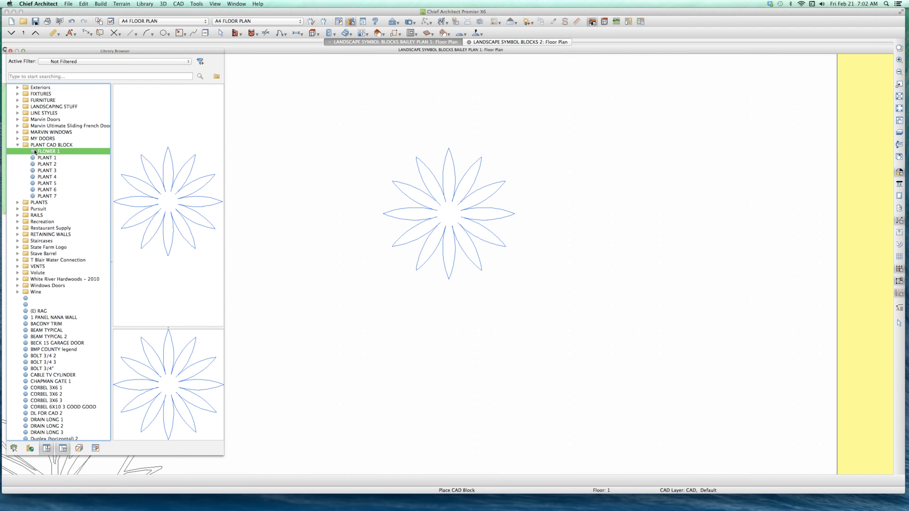
Cancel the block placement and zoom out to the landscape plan.
{"action": "key", "text": "Escape"}
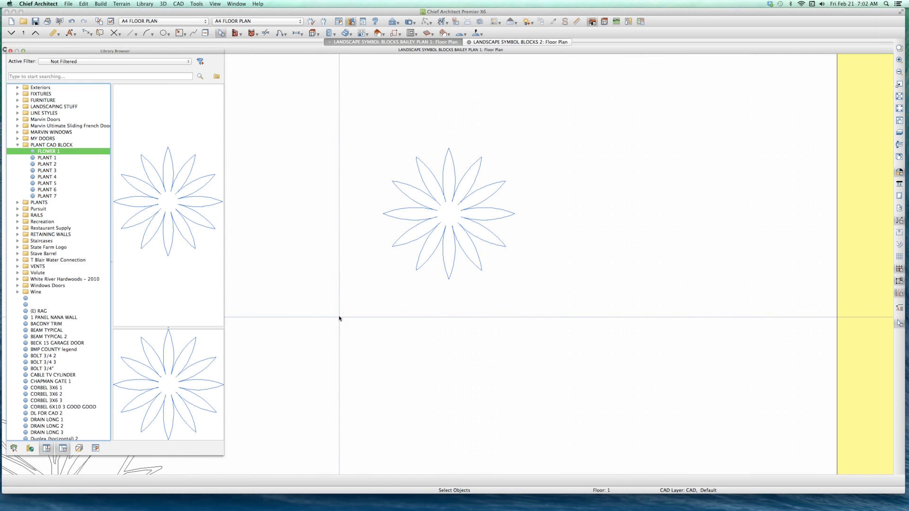
{"action": "scroll", "coordinate": [340, 318], "scroll_direction": "down", "scroll_amount": 3}
{"action": "scroll", "coordinate": [333, 309], "scroll_direction": "up", "scroll_amount": 4}
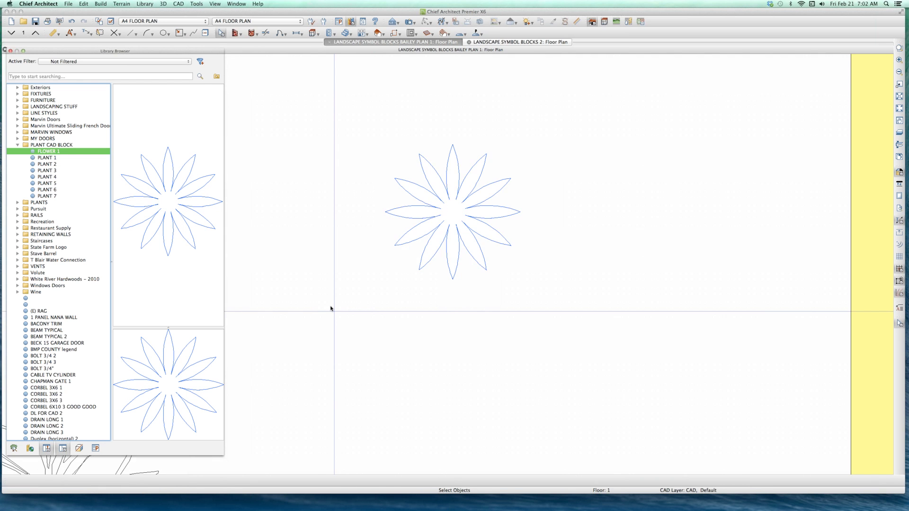
{"action": "scroll", "coordinate": [331, 308], "scroll_direction": "up", "scroll_amount": 2}
{"action": "scroll", "coordinate": [300, 289], "scroll_direction": "down", "scroll_amount": 3}
{"action": "scroll", "coordinate": [300, 288], "scroll_direction": "down", "scroll_amount": 1}
{"action": "scroll", "coordinate": [300, 289], "scroll_direction": "down", "scroll_amount": 3}
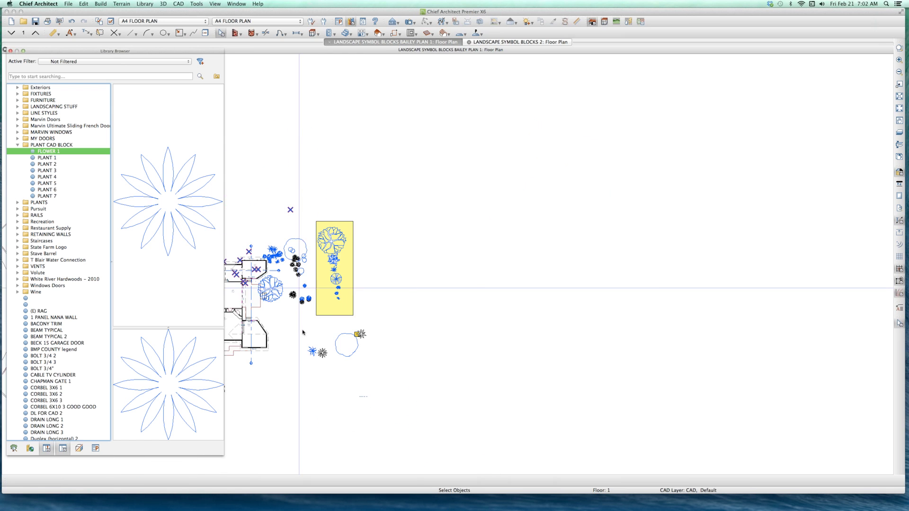
{"action": "scroll", "coordinate": [299, 343], "scroll_direction": "up", "scroll_amount": 1}
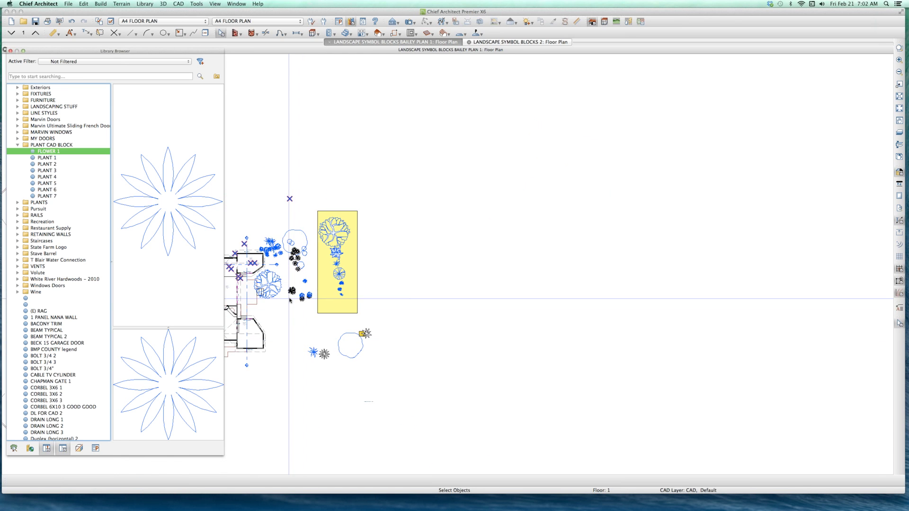
{"action": "scroll", "coordinate": [290, 300], "scroll_direction": "up", "scroll_amount": 2}
{"action": "scroll", "coordinate": [289, 300], "scroll_direction": "up", "scroll_amount": 1}
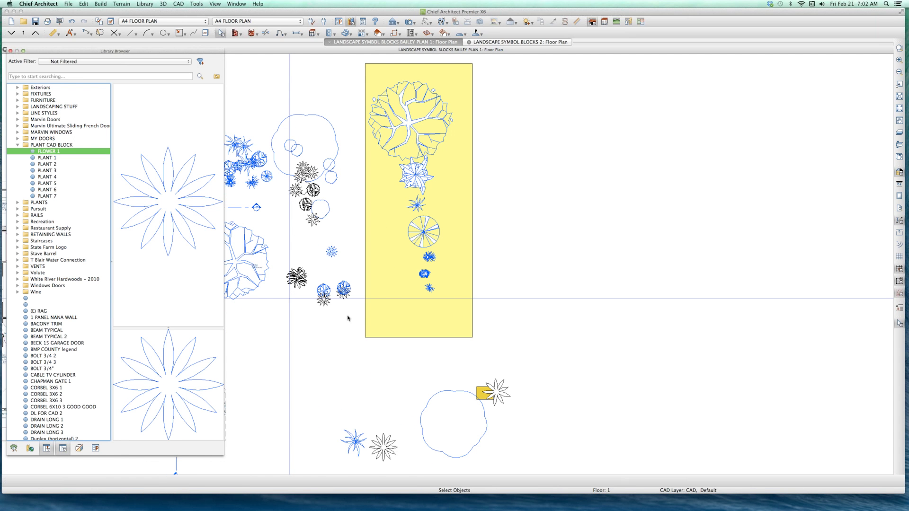
Select the flower plant image below the yellow planting area and zoom in.
{"action": "left_click", "coordinate": [332, 339]}
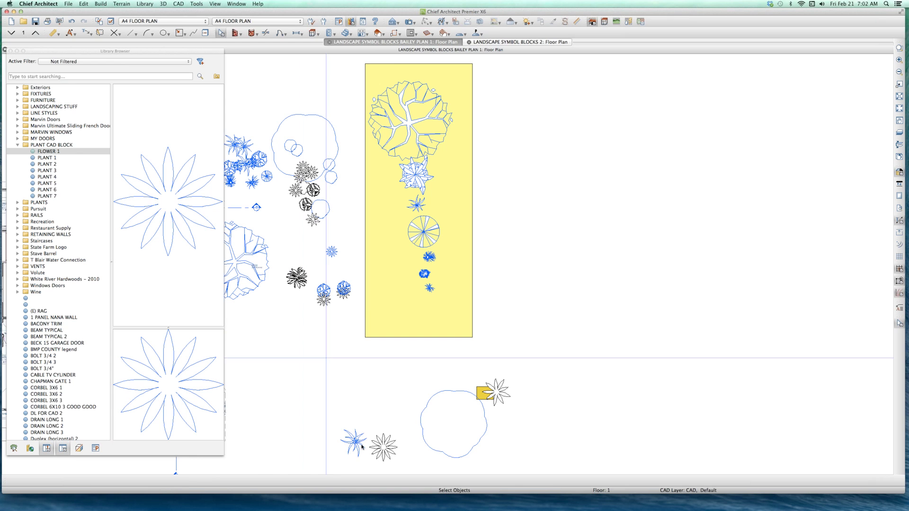
{"action": "left_click", "coordinate": [391, 446]}
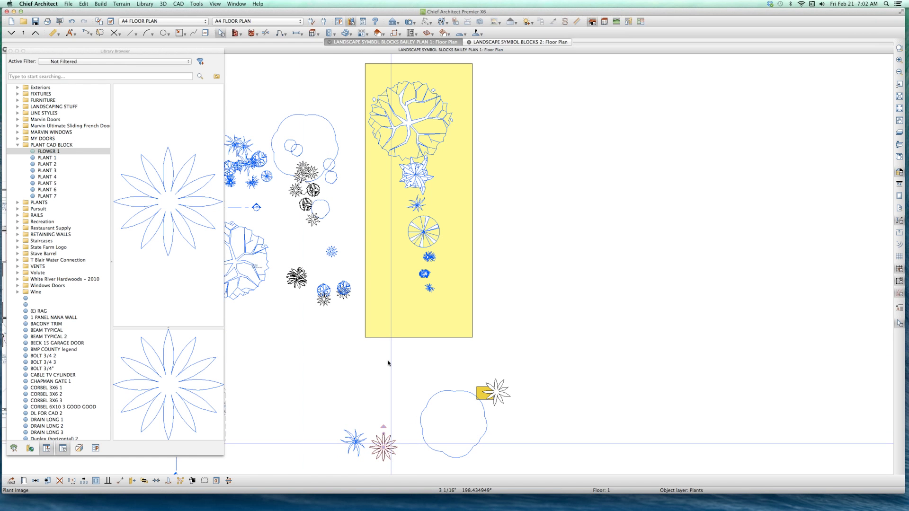
{"action": "left_click", "coordinate": [316, 401]}
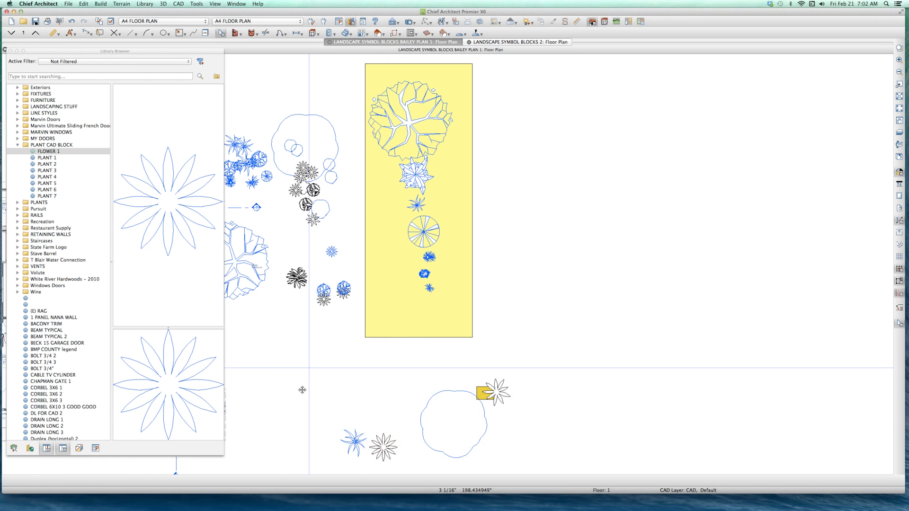
{"action": "left_click", "coordinate": [309, 369]}
{"action": "scroll", "coordinate": [306, 384], "scroll_direction": "up", "scroll_amount": 3}
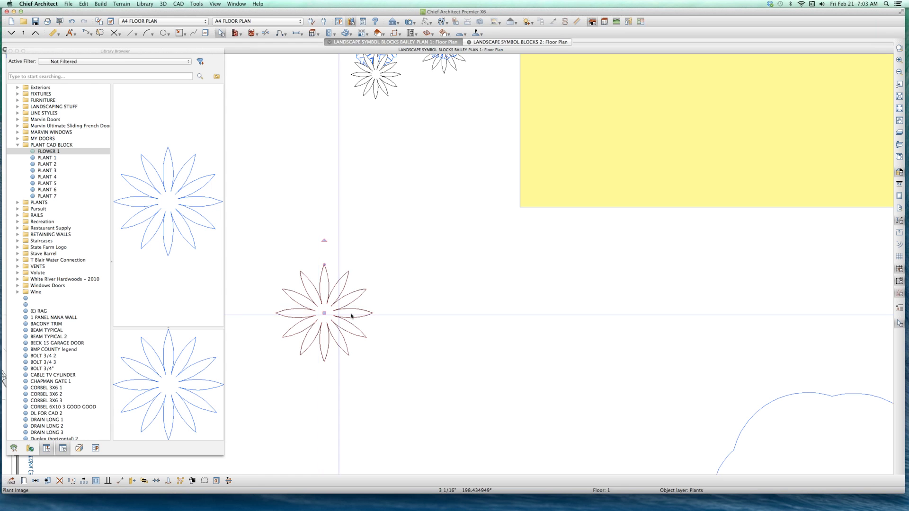
{"action": "key", "text": "super+v"}
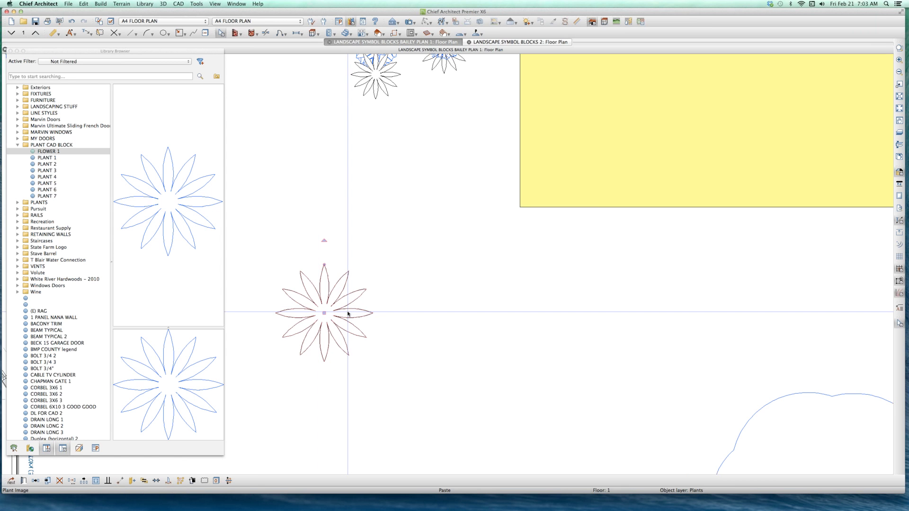
Set the flower plant image's 2D plan symbol to FLOWER 1 from User Catalog > PLANT CAD BLOCK.
{"action": "double_click", "coordinate": [348, 313]}
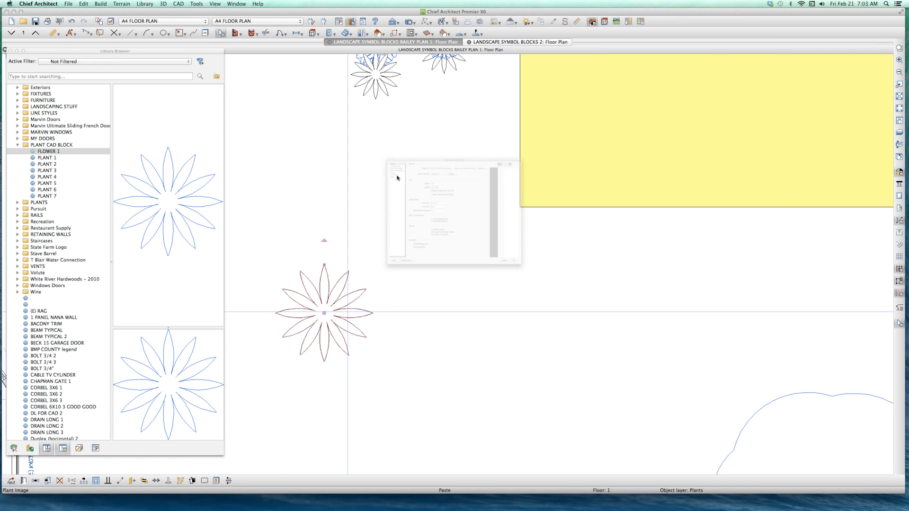
{"action": "left_click", "coordinate": [564, 85]}
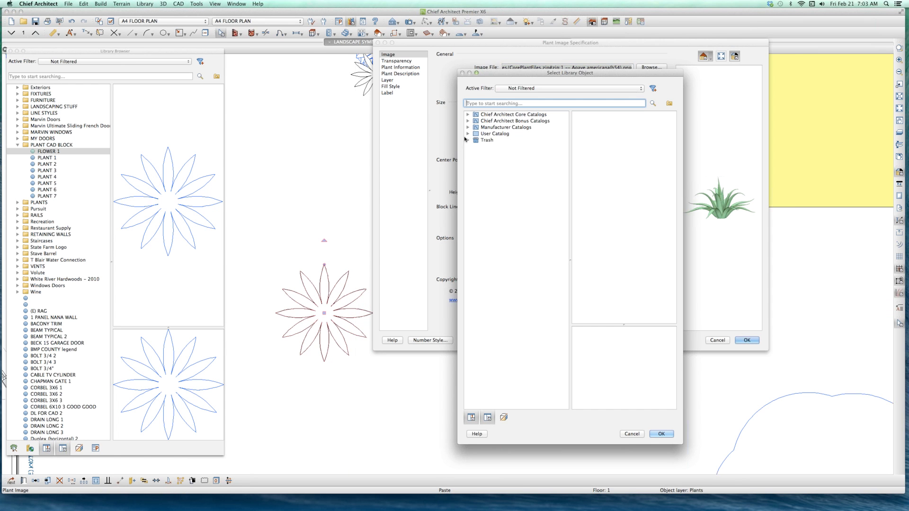
{"action": "left_click", "coordinate": [468, 134]}
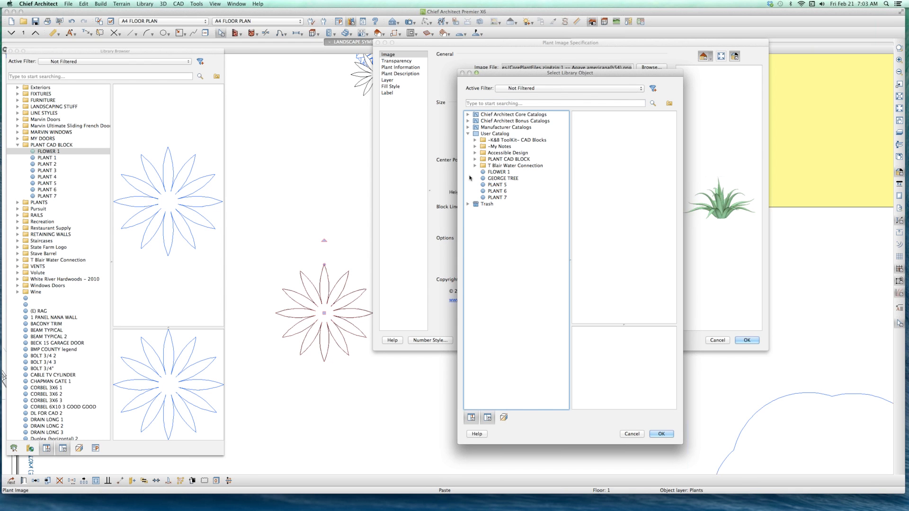
{"action": "left_click", "coordinate": [475, 159]}
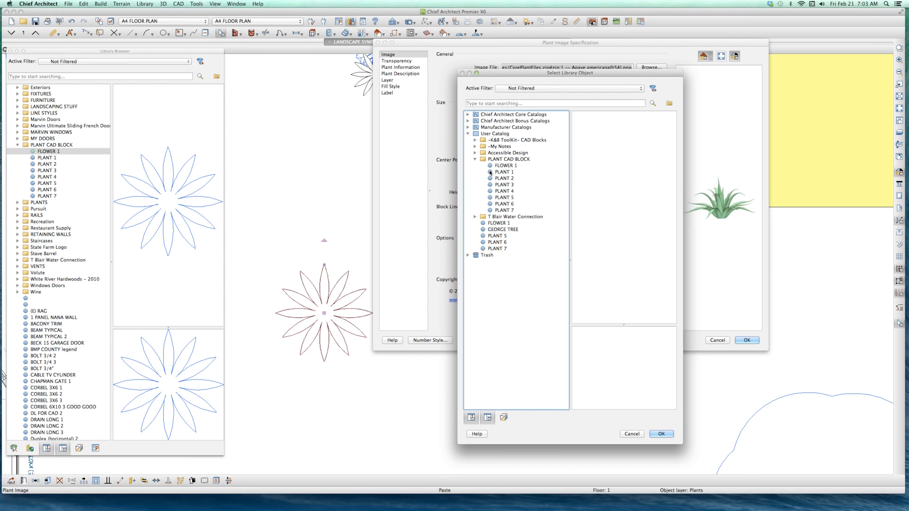
{"action": "left_click", "coordinate": [504, 166]}
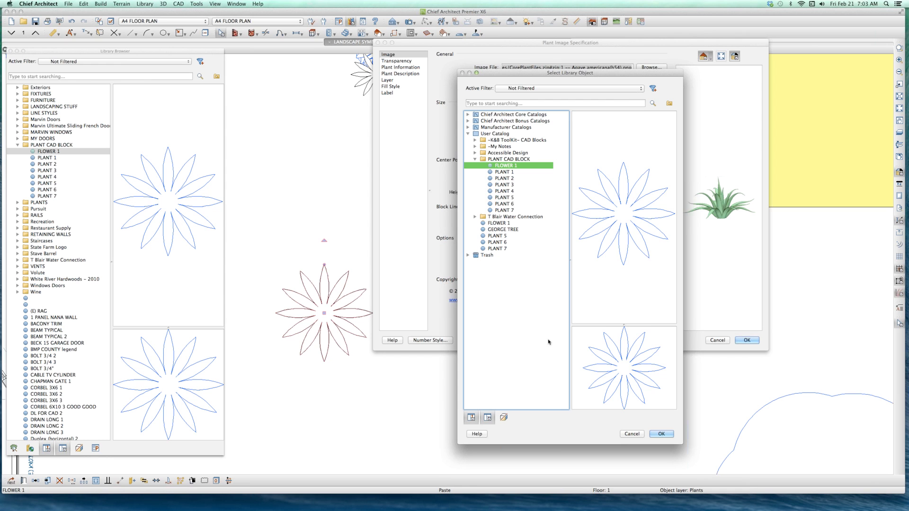
{"action": "left_click", "coordinate": [661, 434]}
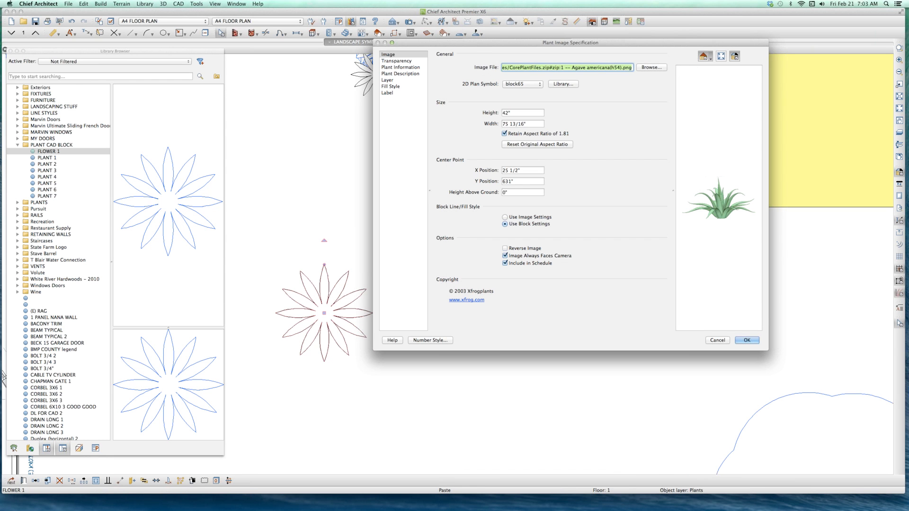
{"action": "left_click", "coordinate": [752, 339]}
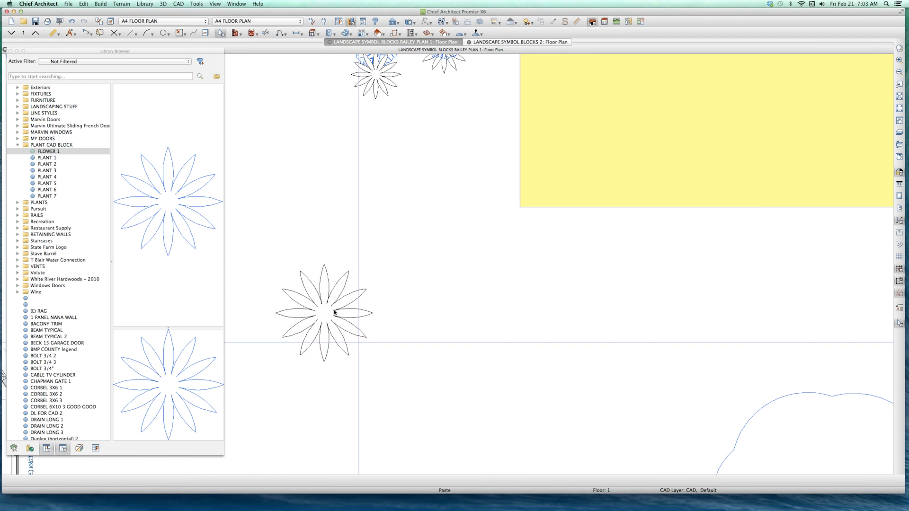
{"action": "scroll", "coordinate": [359, 312], "scroll_direction": "down", "scroll_amount": 3}
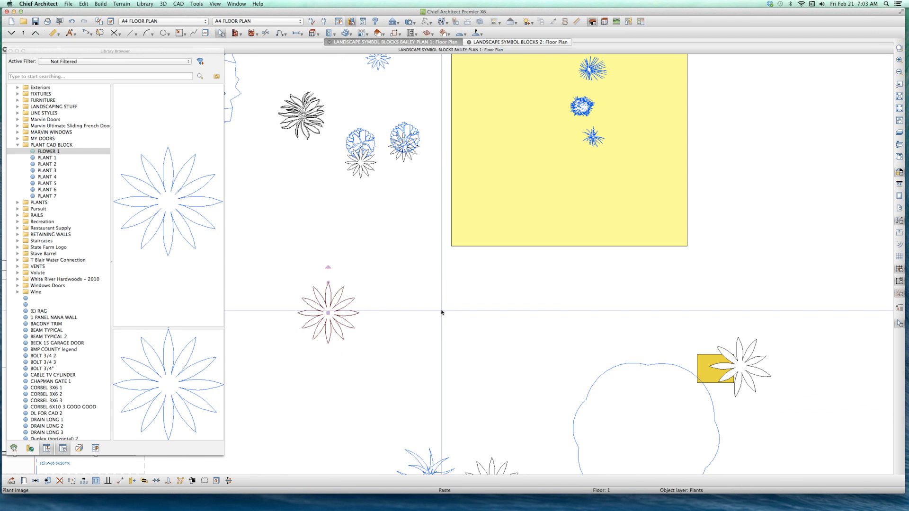
{"action": "scroll", "coordinate": [441, 313], "scroll_direction": "down", "scroll_amount": 2}
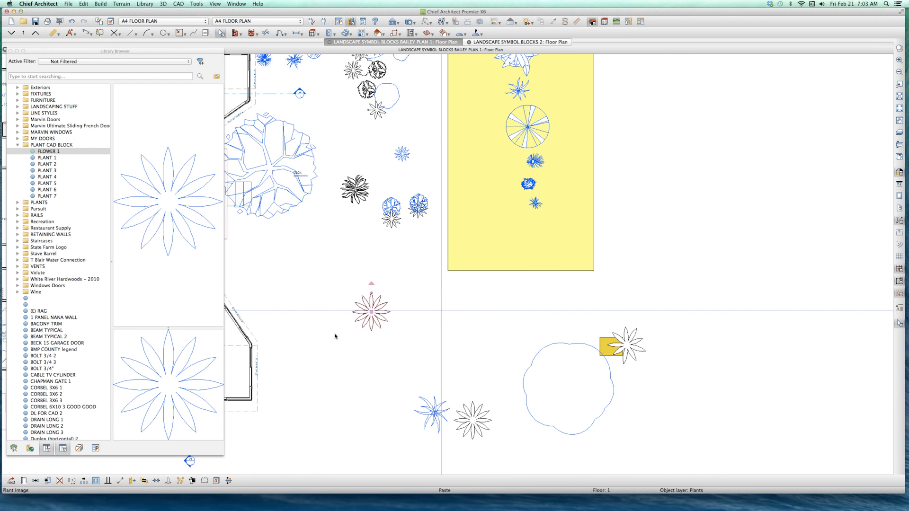
{"action": "scroll", "coordinate": [335, 337], "scroll_direction": "up", "scroll_amount": 2}
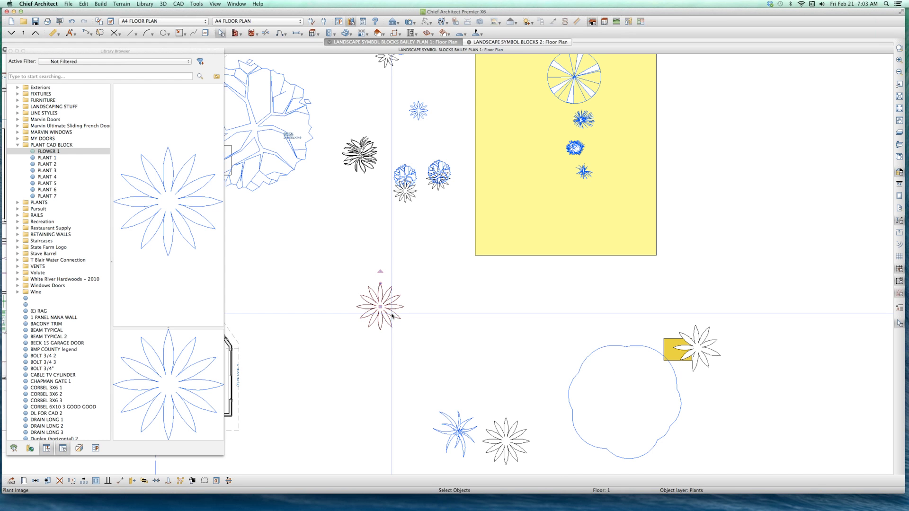
Reopen the plant image specification and reapply FLOWER 1 as its plan symbol.
{"action": "double_click", "coordinate": [388, 300]}
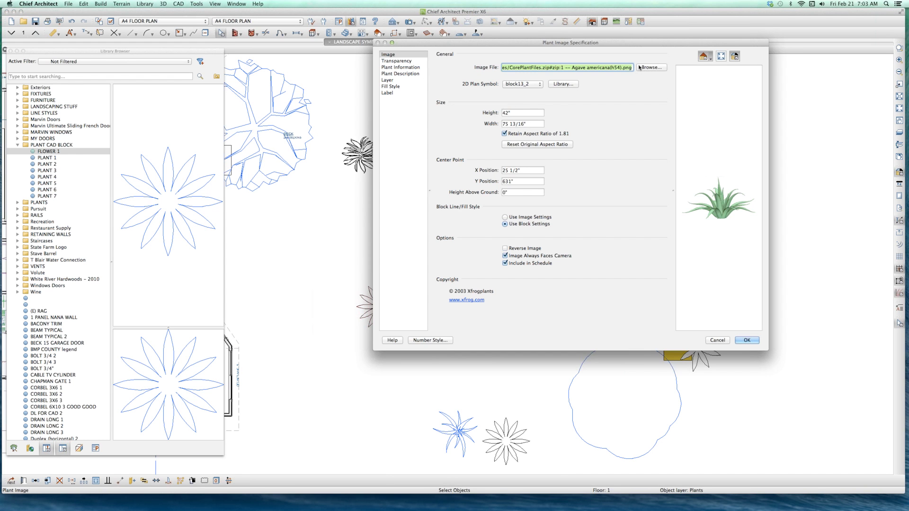
{"action": "left_click", "coordinate": [562, 84]}
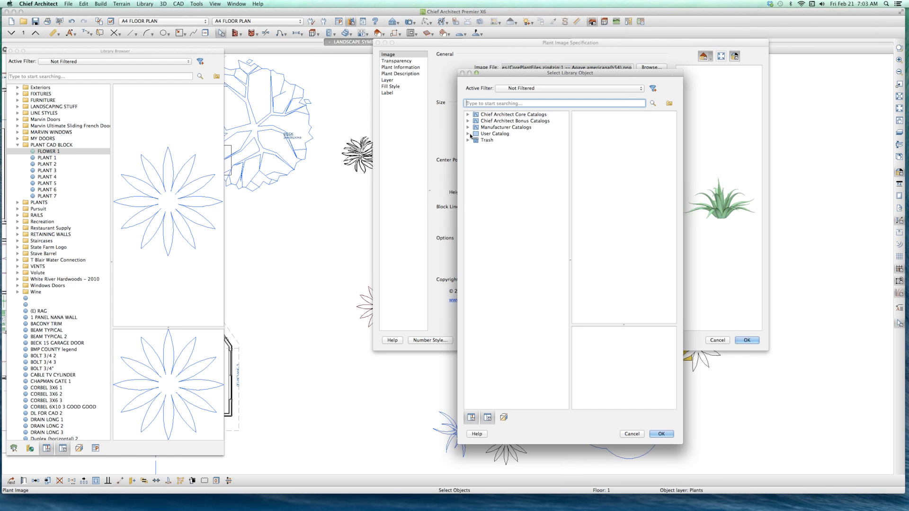
{"action": "left_click", "coordinate": [469, 134]}
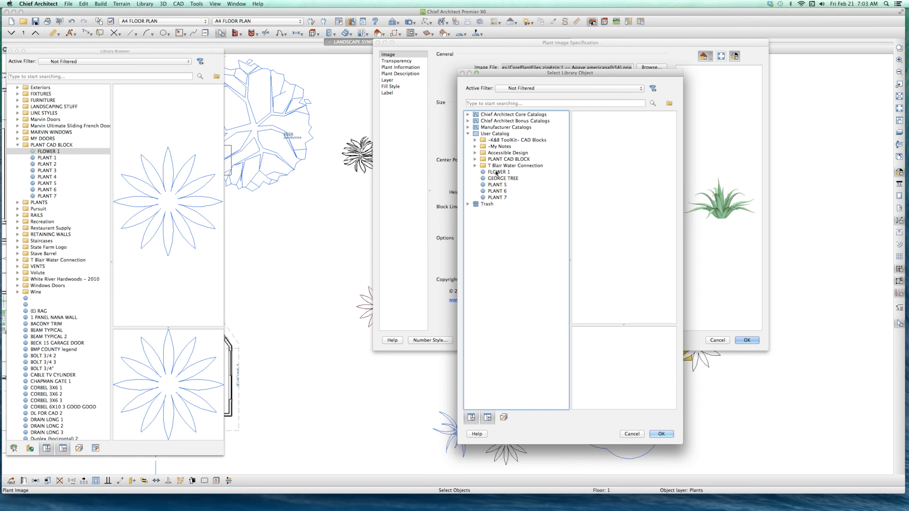
{"action": "left_click", "coordinate": [475, 159]}
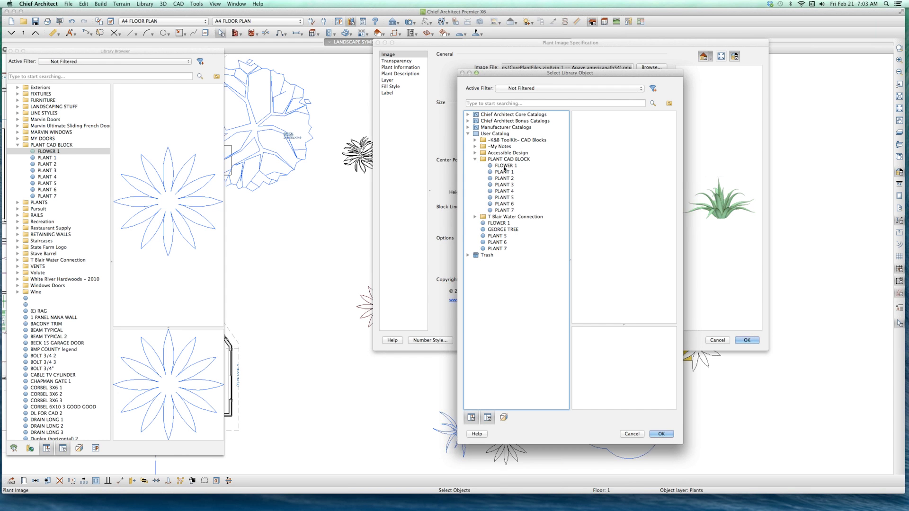
{"action": "left_click", "coordinate": [505, 168]}
{"action": "left_click", "coordinate": [661, 434]}
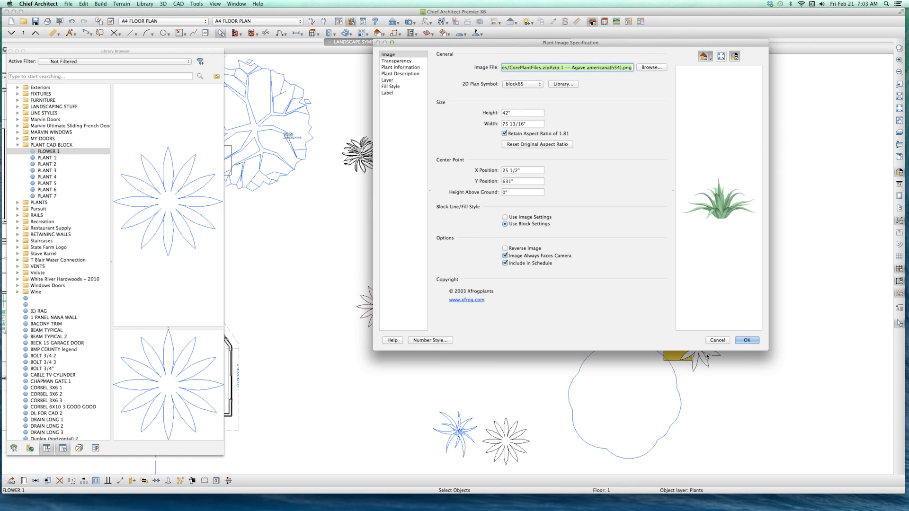
{"action": "left_click", "coordinate": [745, 340]}
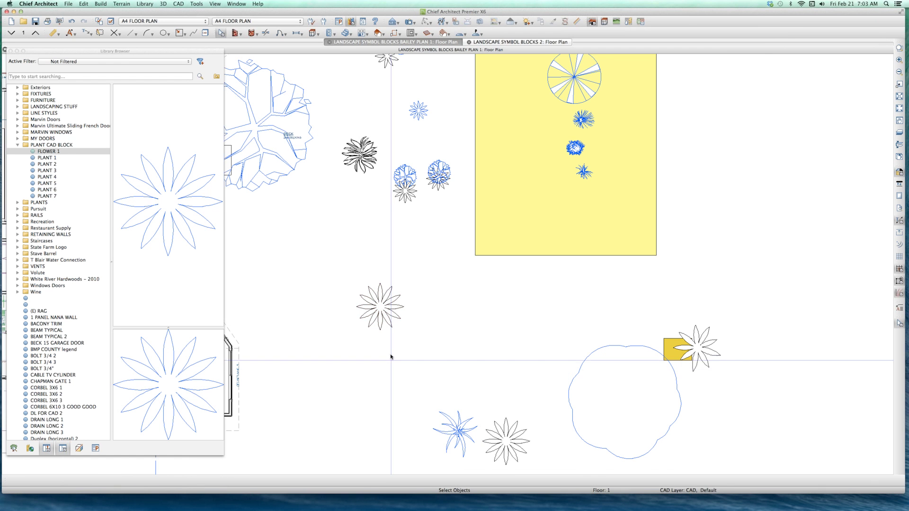
Set the agave plant image's 2D plan symbol to PLANT 4 from PLANT CAD BLOCK.
{"action": "left_click", "coordinate": [378, 315]}
{"action": "scroll", "coordinate": [377, 314], "scroll_direction": "up", "scroll_amount": 1}
{"action": "scroll", "coordinate": [378, 316], "scroll_direction": "up", "scroll_amount": 2}
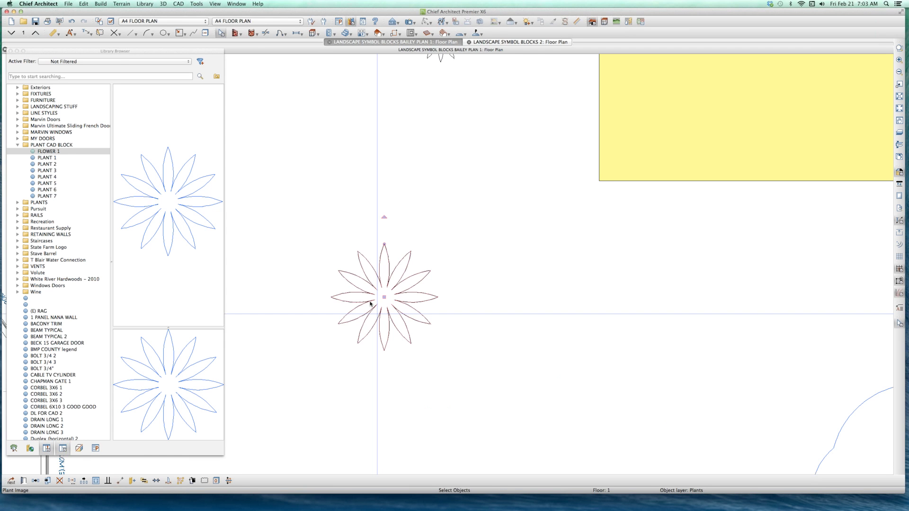
{"action": "scroll", "coordinate": [370, 303], "scroll_direction": "down", "scroll_amount": 3}
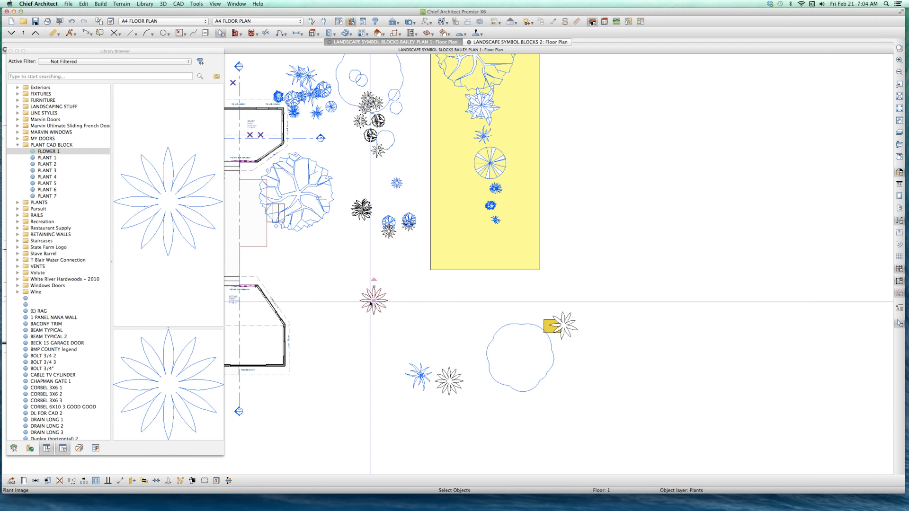
{"action": "double_click", "coordinate": [373, 301]}
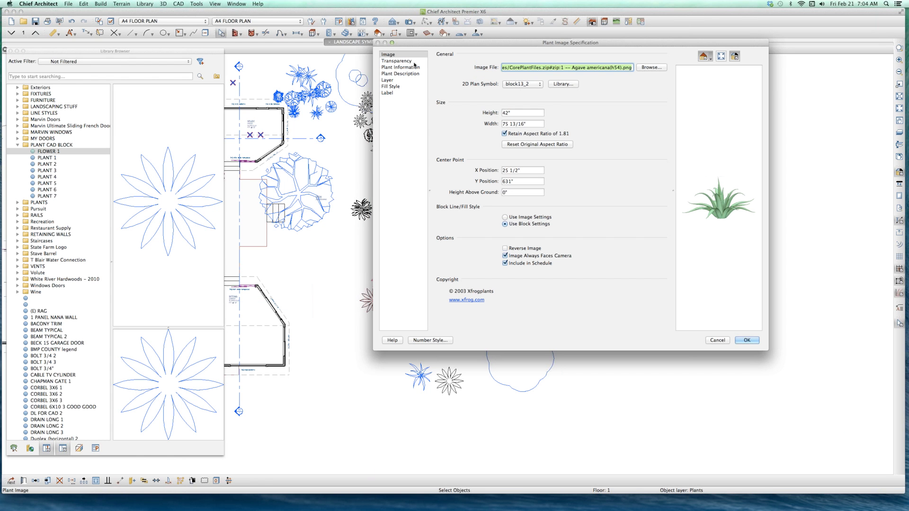
{"action": "left_click", "coordinate": [566, 85]}
{"action": "left_click", "coordinate": [467, 134]}
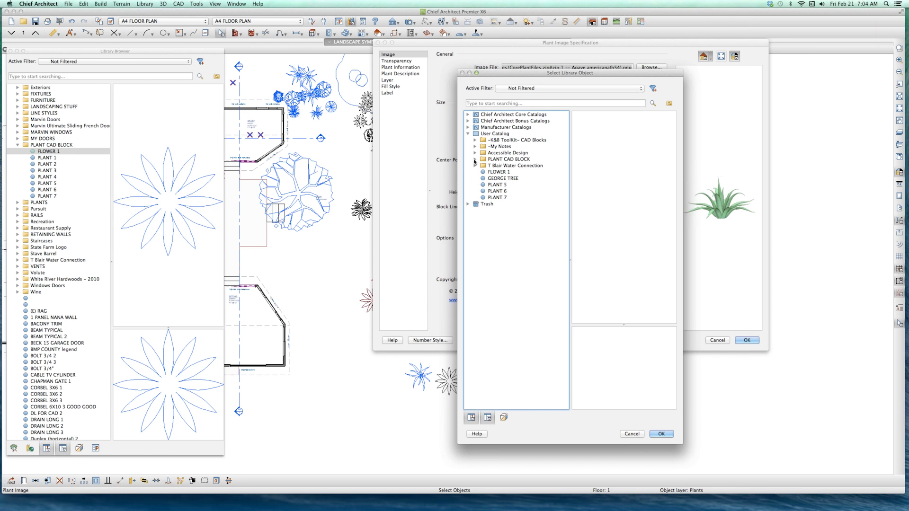
{"action": "left_click", "coordinate": [474, 160]}
{"action": "left_click", "coordinate": [501, 193]}
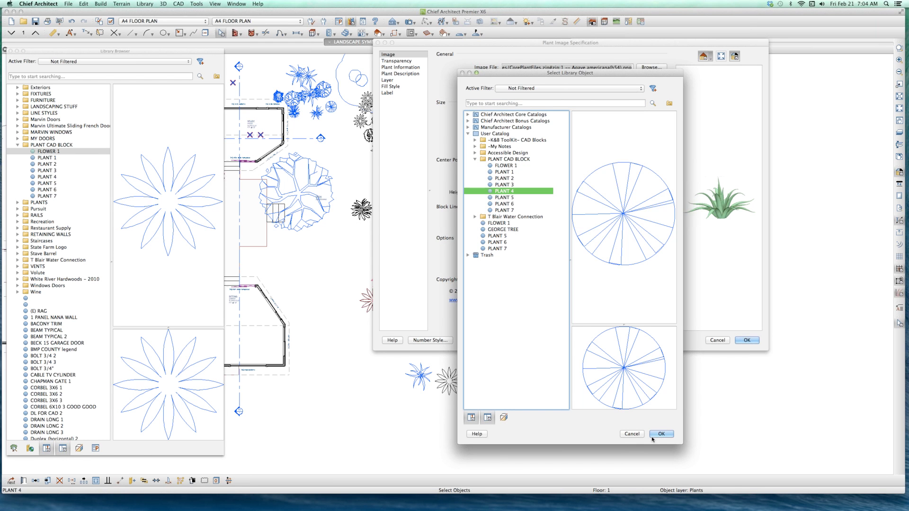
{"action": "left_click", "coordinate": [662, 434]}
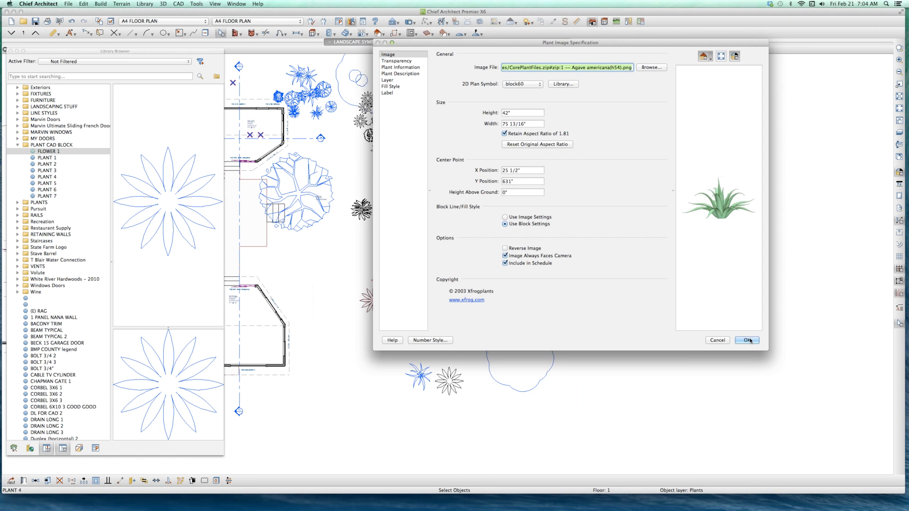
{"action": "left_click", "coordinate": [747, 340]}
{"action": "left_click", "coordinate": [397, 336]}
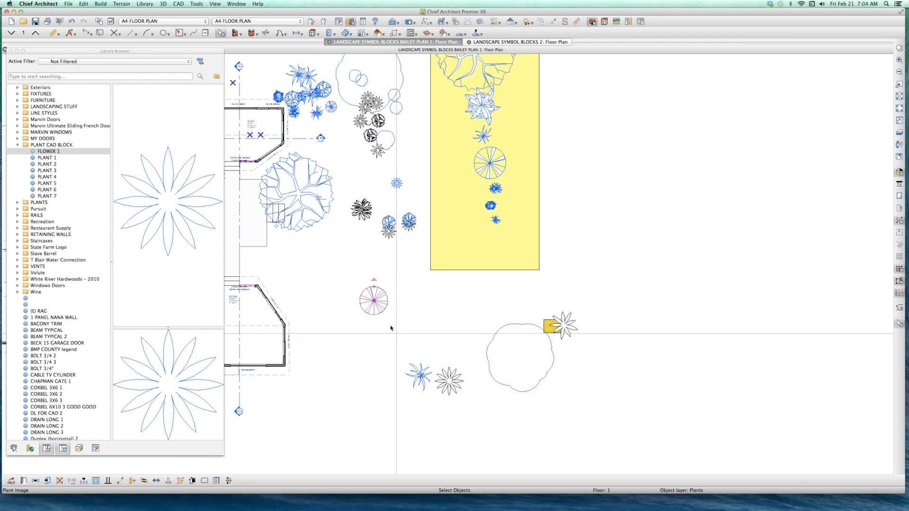
Place the FLOWER 1 block from the library on the plan beside the flower symbols.
{"action": "scroll", "coordinate": [358, 302], "scroll_direction": "up", "scroll_amount": 1}
{"action": "scroll", "coordinate": [359, 302], "scroll_direction": "down", "scroll_amount": 1}
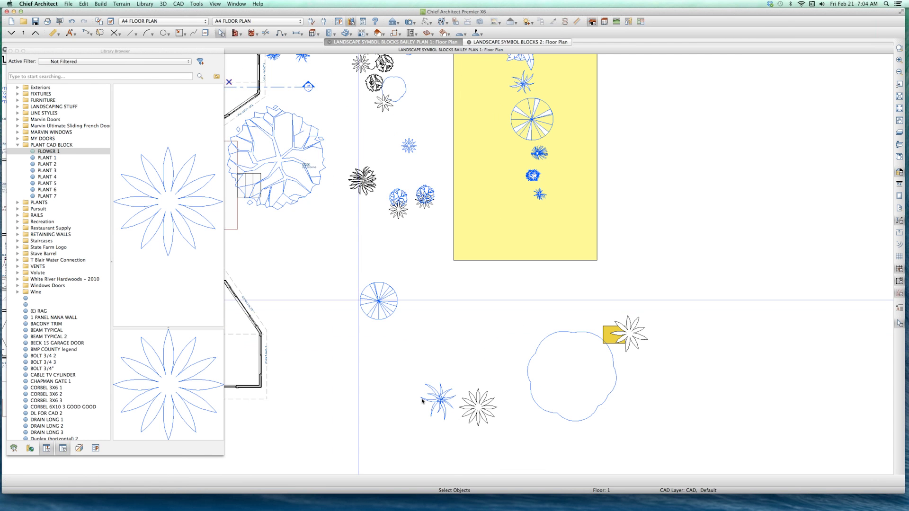
{"action": "scroll", "coordinate": [358, 301], "scroll_direction": "down", "scroll_amount": 1}
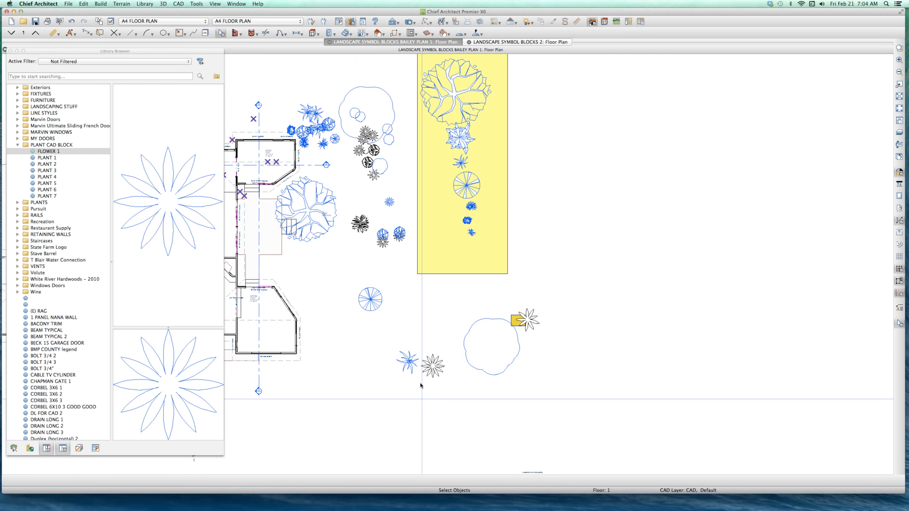
{"action": "scroll", "coordinate": [419, 386], "scroll_direction": "up", "scroll_amount": 1}
{"action": "left_click", "coordinate": [449, 337]}
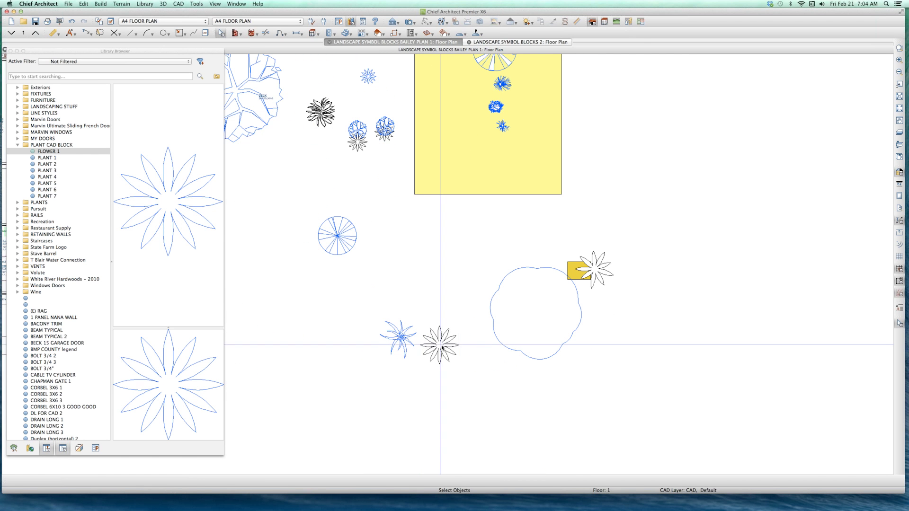
{"action": "left_click", "coordinate": [47, 151]}
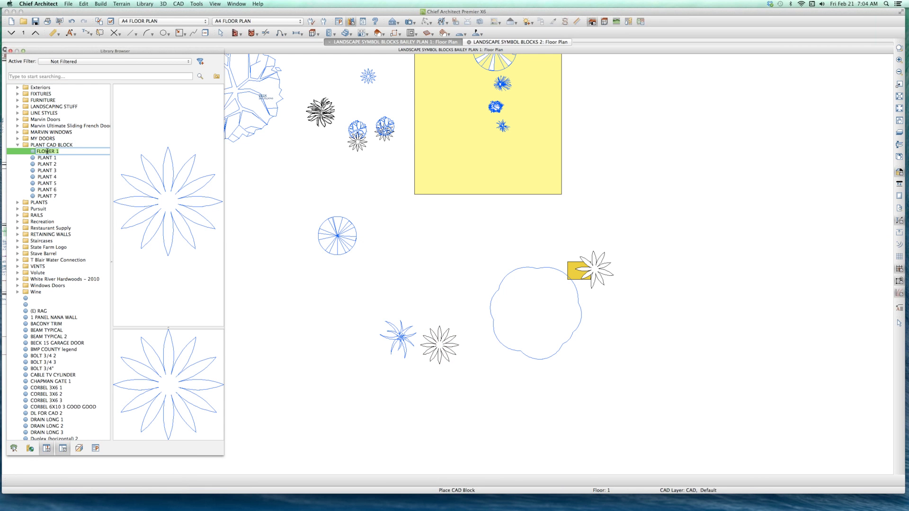
{"action": "left_click", "coordinate": [331, 328]}
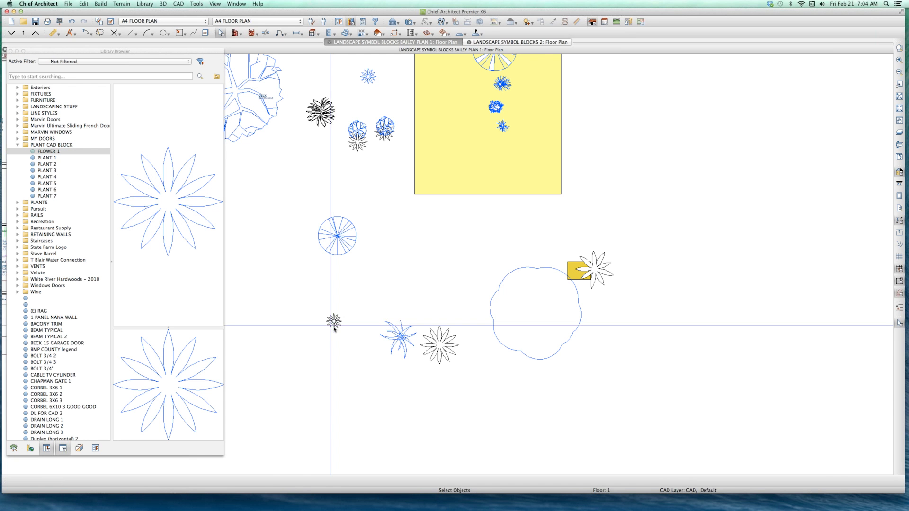
{"action": "scroll", "coordinate": [334, 313], "scroll_direction": "up", "scroll_amount": 3}
{"action": "scroll", "coordinate": [338, 293], "scroll_direction": "up", "scroll_amount": 2}
{"action": "scroll", "coordinate": [345, 282], "scroll_direction": "up", "scroll_amount": 2}
Explode the placed FLOWER 1 block into separate polylines and reselect a petal polyline.
{"action": "left_click", "coordinate": [346, 280]}
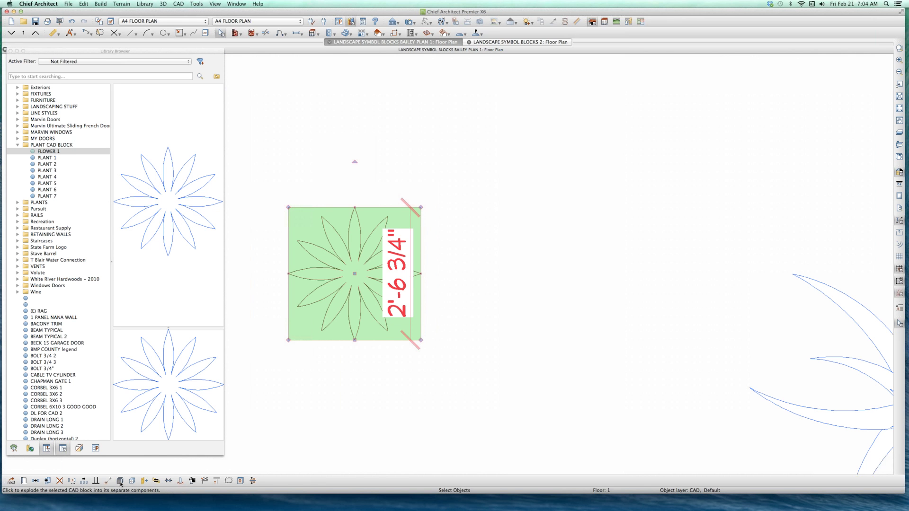
{"action": "left_click", "coordinate": [121, 483]}
{"action": "left_click", "coordinate": [333, 363]}
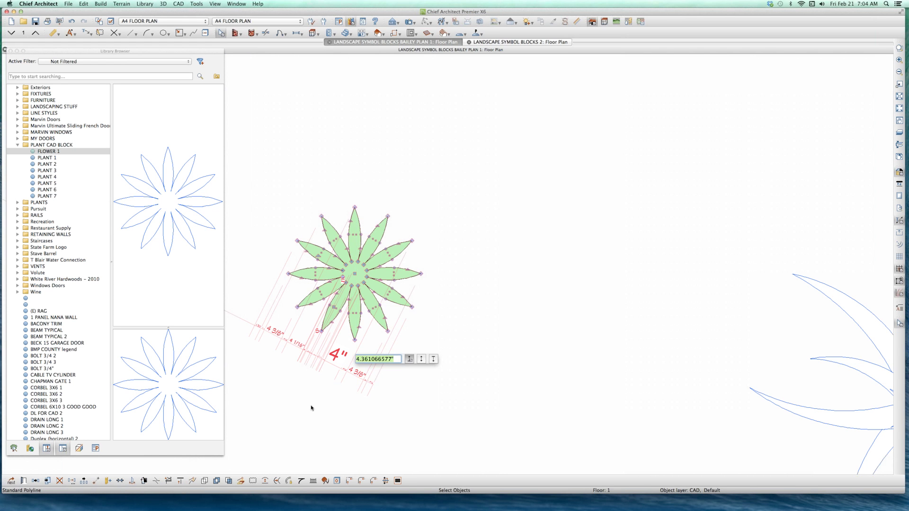
{"action": "key", "text": "Escape"}
{"action": "key", "text": "Escape"}
{"action": "left_click", "coordinate": [361, 291]}
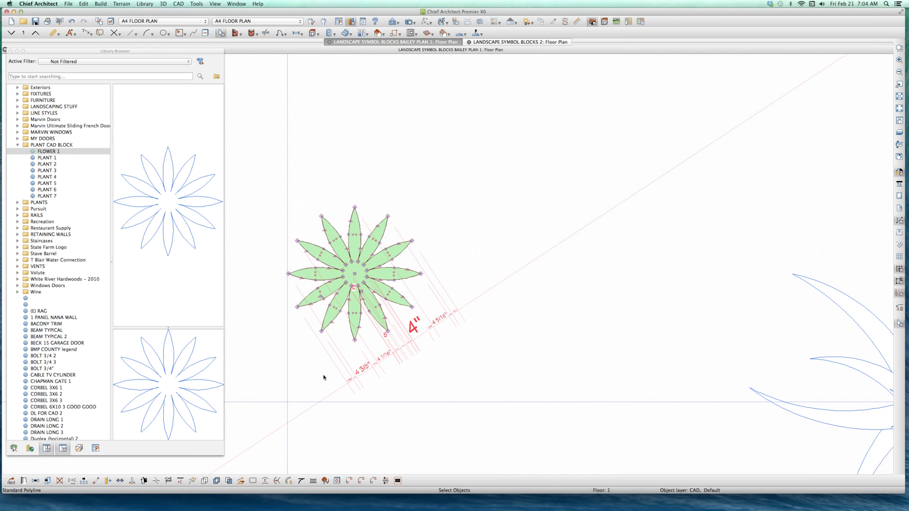
{"action": "key", "text": "Escape"}
{"action": "left_click", "coordinate": [381, 302]}
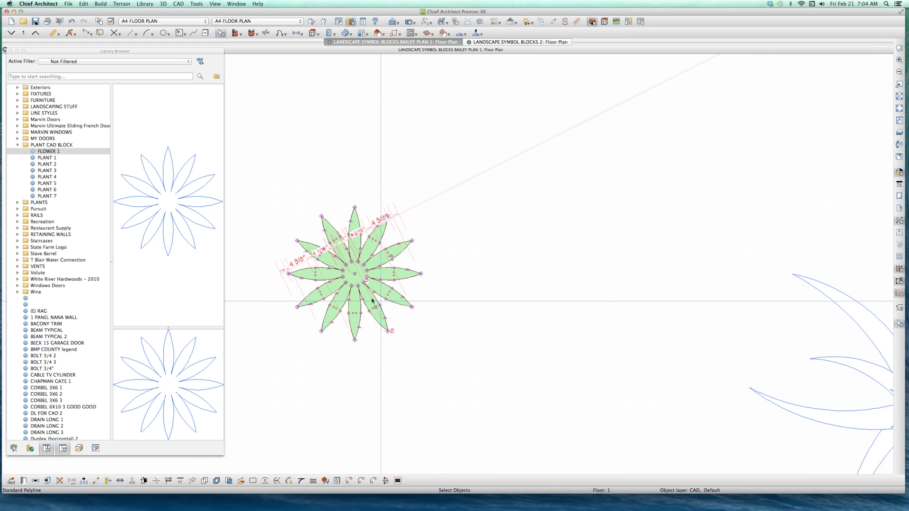
Assign the exploded FLOWER 1 petal polyline to the Plants layer, then reselect it.
{"action": "double_click", "coordinate": [377, 297]}
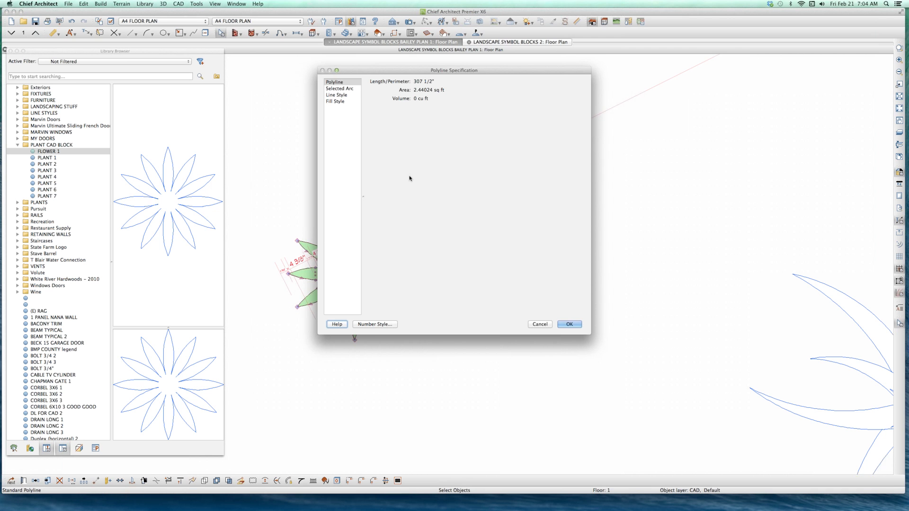
{"action": "left_click", "coordinate": [339, 96]}
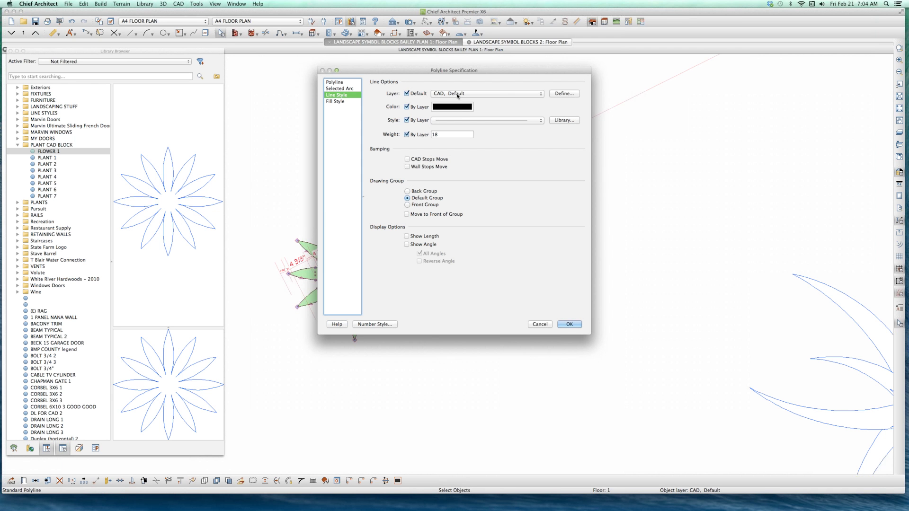
{"action": "left_click", "coordinate": [457, 96]}
{"action": "type", "text": "p"}
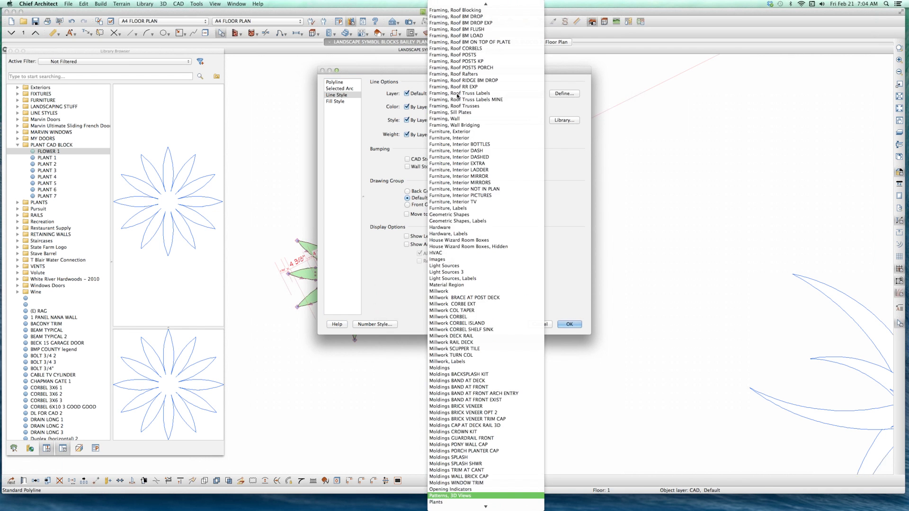
{"action": "type", "text": "lants"}
{"action": "key", "text": "Return"}
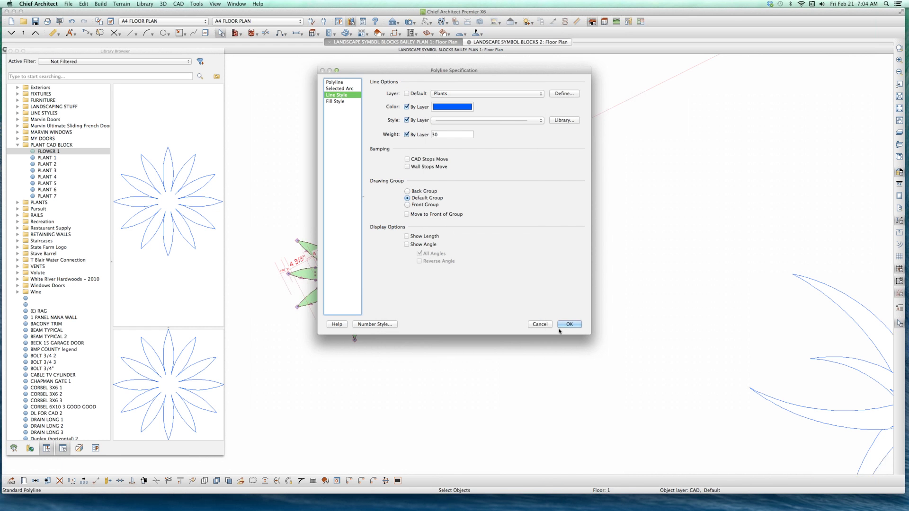
{"action": "left_click", "coordinate": [568, 324]}
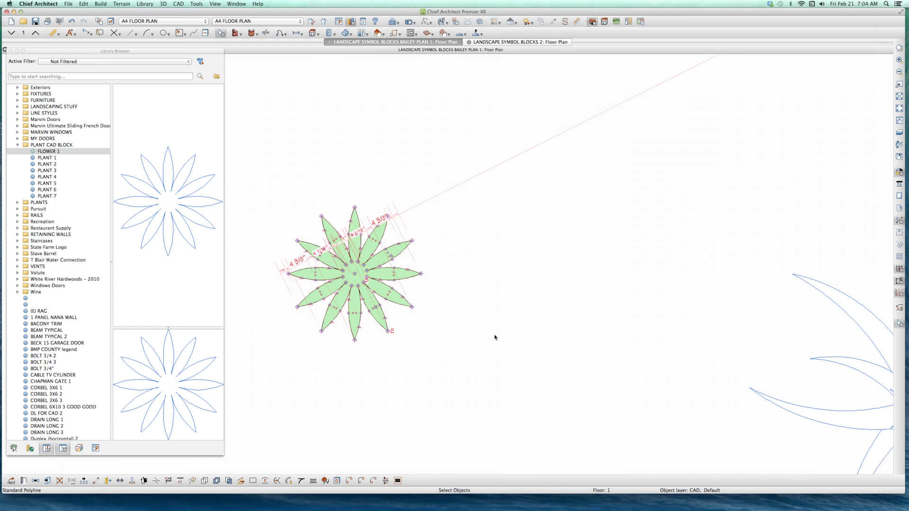
{"action": "scroll", "coordinate": [485, 335], "scroll_direction": "up", "scroll_amount": 2}
{"action": "left_click", "coordinate": [385, 283]}
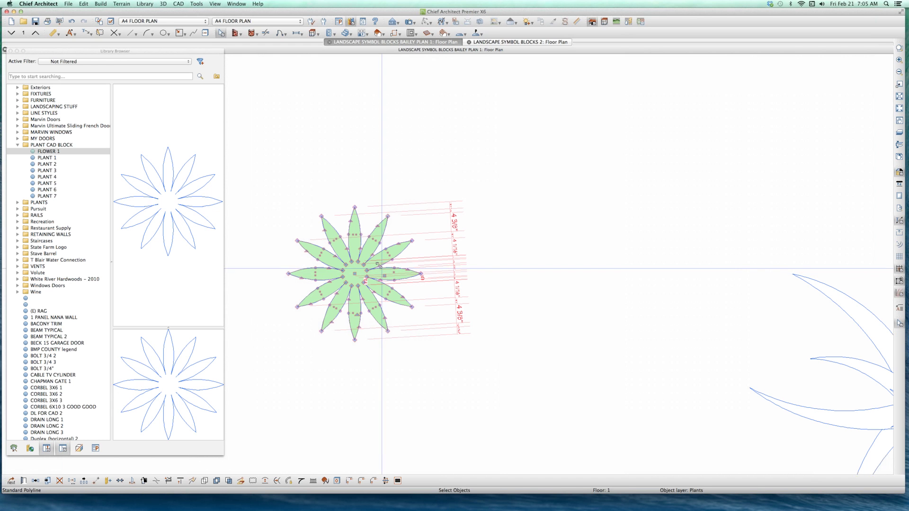
{"action": "left_click", "coordinate": [377, 264]}
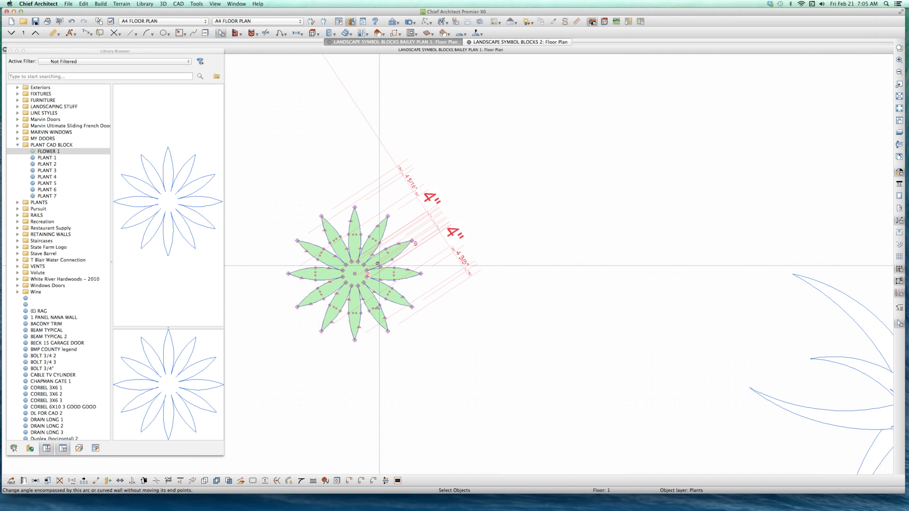
Select every Plants-layer petal polyline and combine them into one 2'-6 3/4" CAD block.
{"action": "left_click", "coordinate": [349, 370]}
{"action": "left_click", "coordinate": [360, 293]}
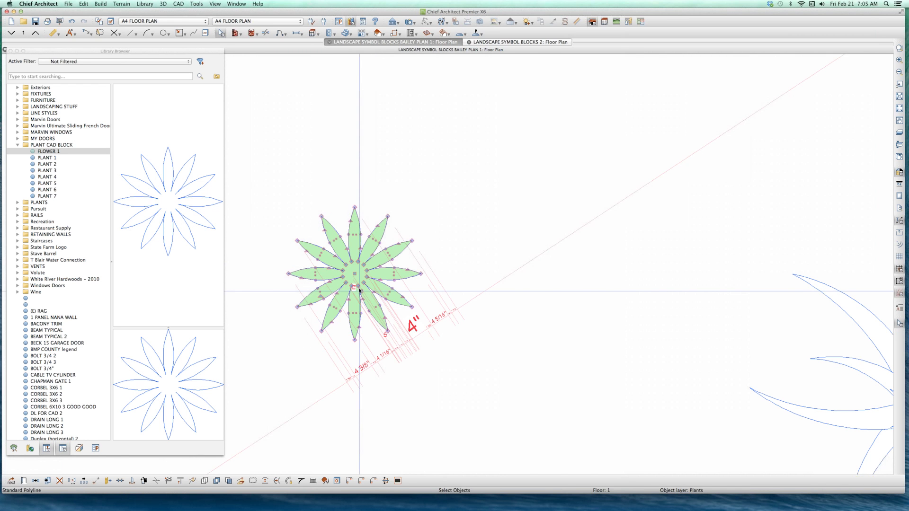
{"action": "left_click", "coordinate": [361, 291]}
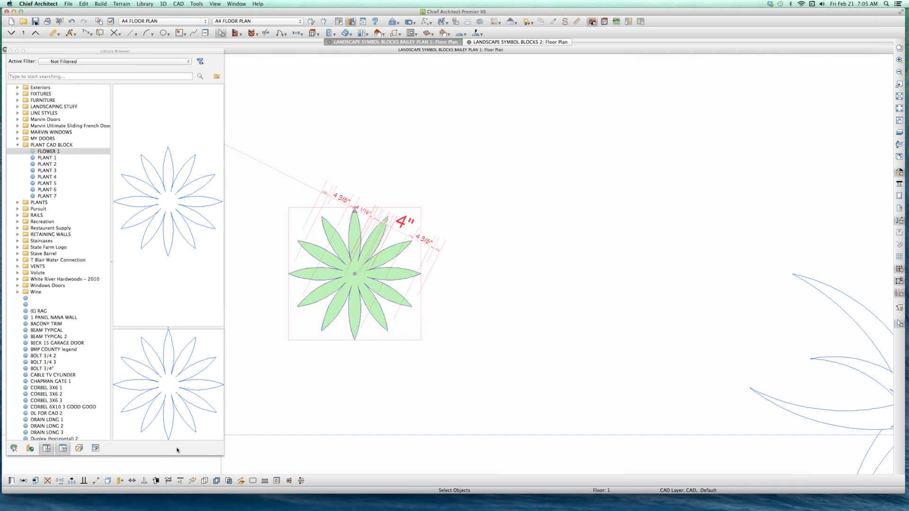
{"action": "left_click", "coordinate": [108, 483]}
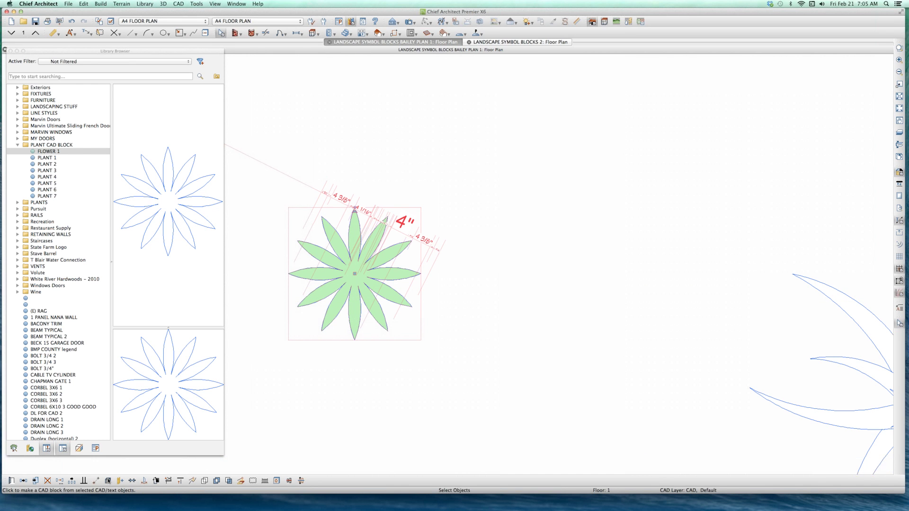
{"action": "left_click", "coordinate": [378, 383]}
{"action": "left_click", "coordinate": [389, 263]}
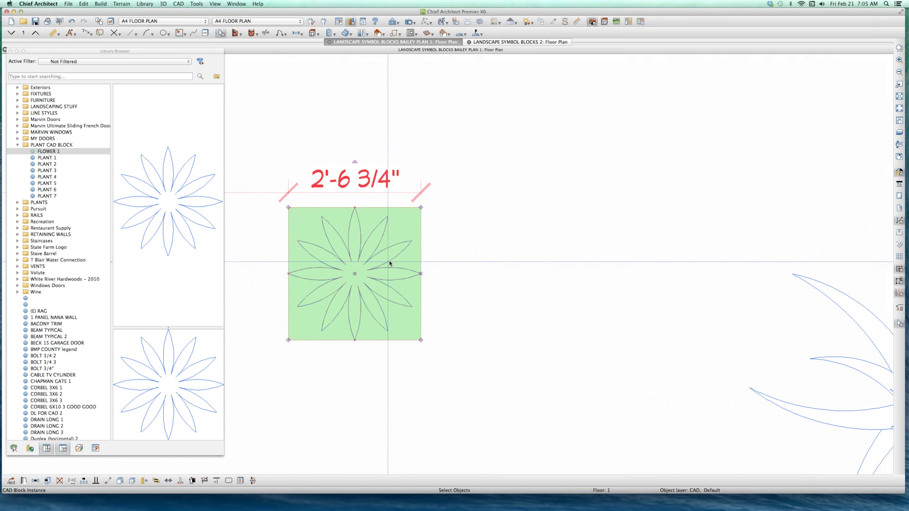
{"action": "scroll", "coordinate": [390, 264], "scroll_direction": "down", "scroll_amount": 2}
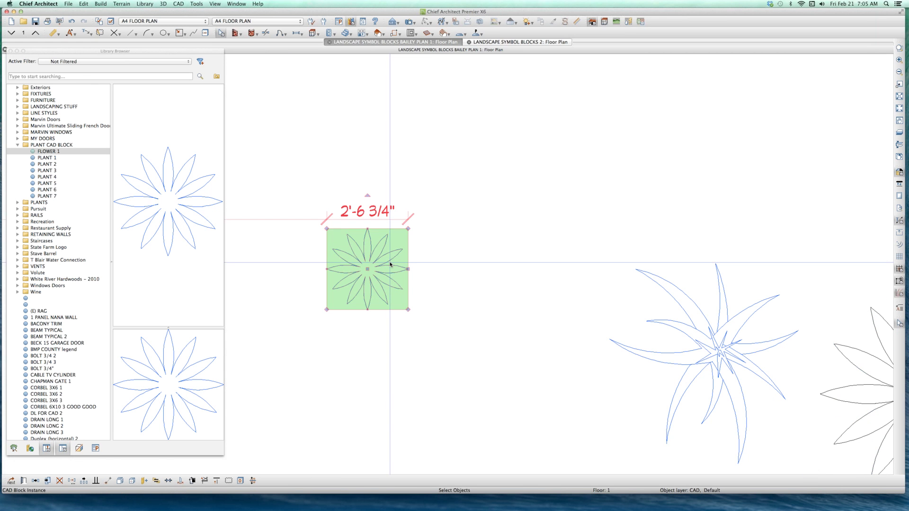
Add the flower block to the user library and rename the block66 entry to FLOWER 2.
{"action": "left_click", "coordinate": [143, 481]}
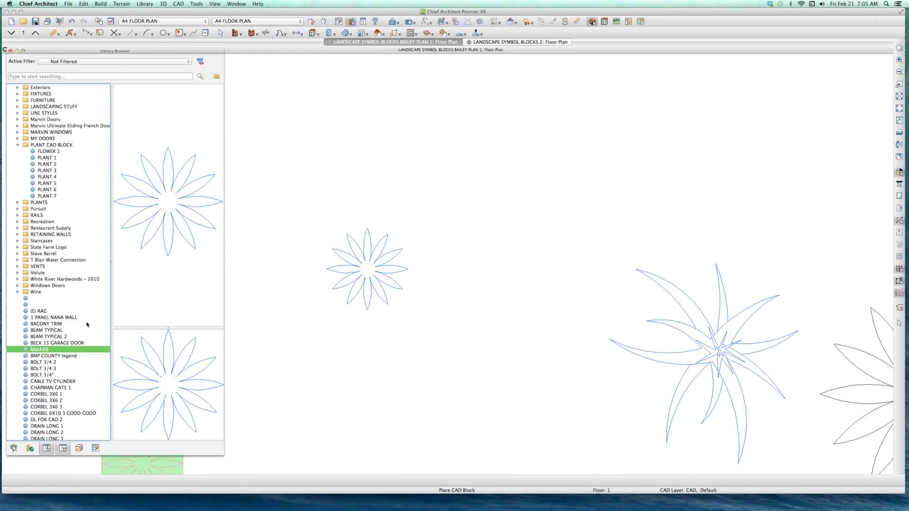
{"action": "left_click", "coordinate": [46, 350]}
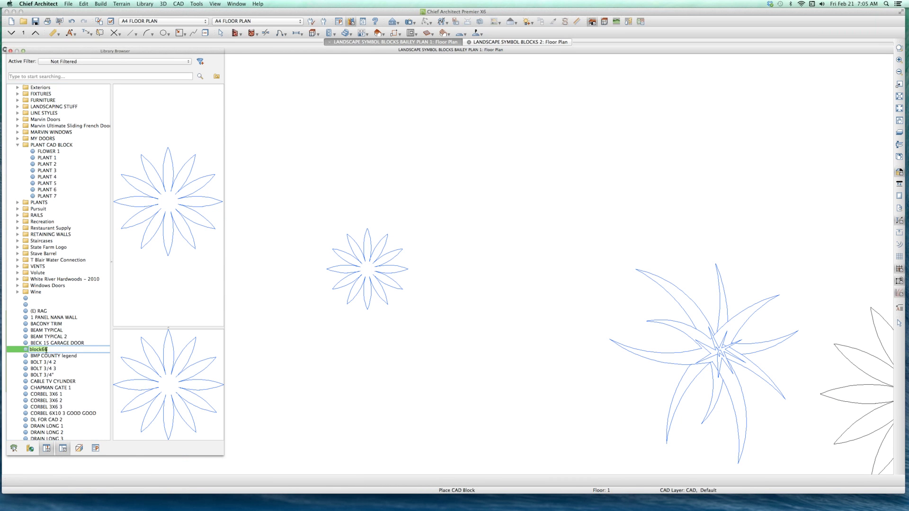
{"action": "type", "text": "FLOWER 2"}
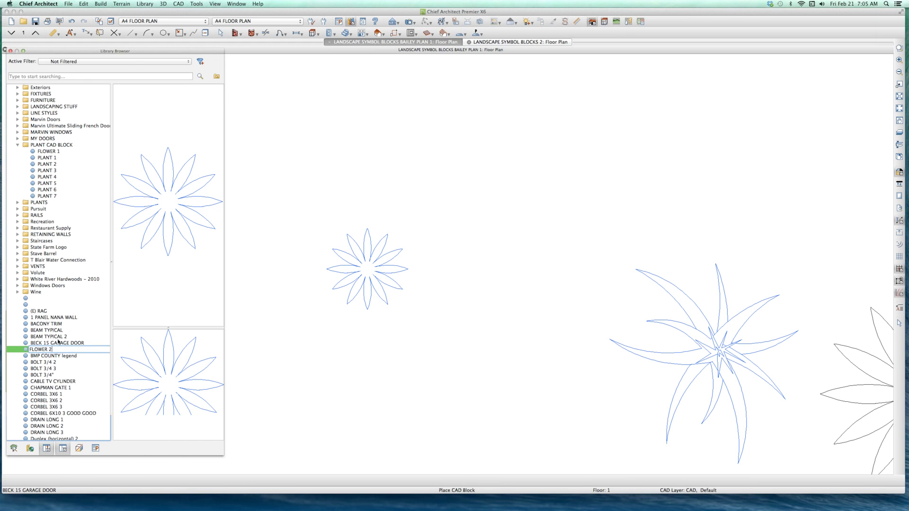
{"action": "left_click", "coordinate": [58, 342]}
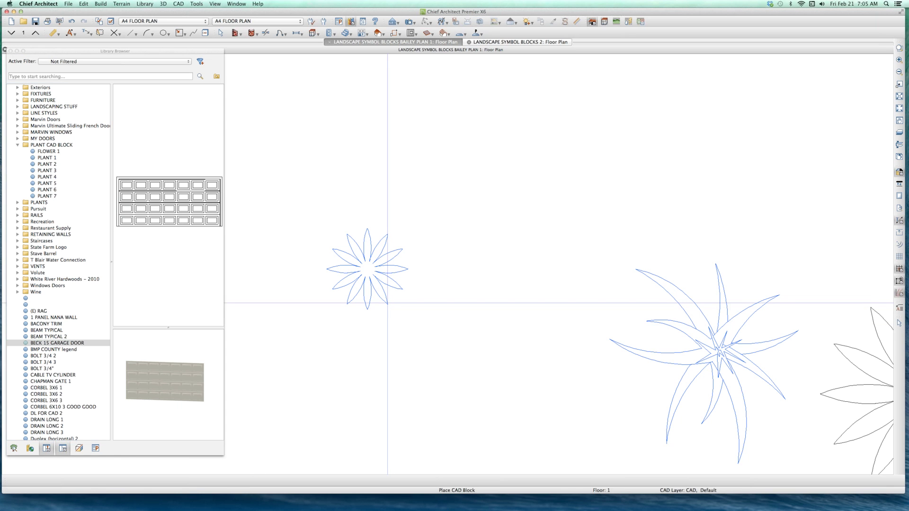
Drag the Agave plant image upward to a new spot on the plan.
{"action": "scroll", "coordinate": [374, 259], "scroll_direction": "down", "scroll_amount": 3}
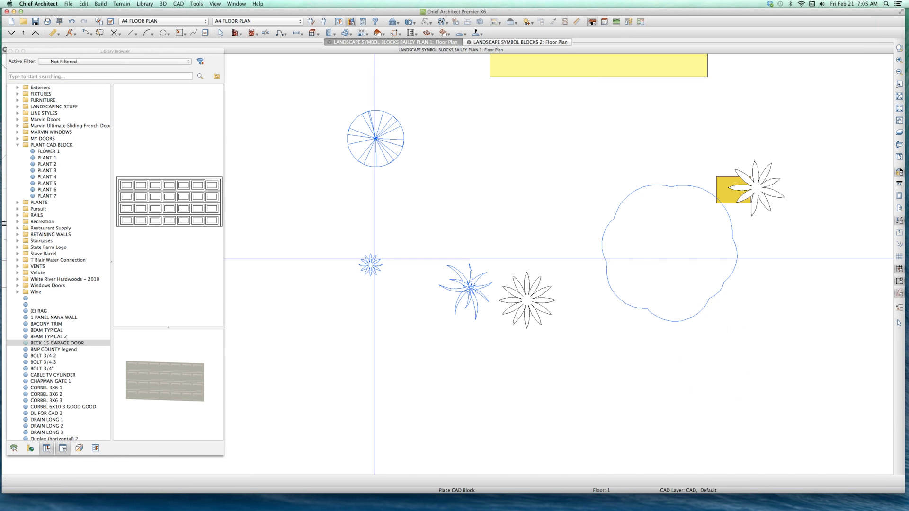
{"action": "left_click", "coordinate": [525, 299]}
{"action": "left_click_drag", "start_coordinate": [527, 300], "coordinate": [521, 230]}
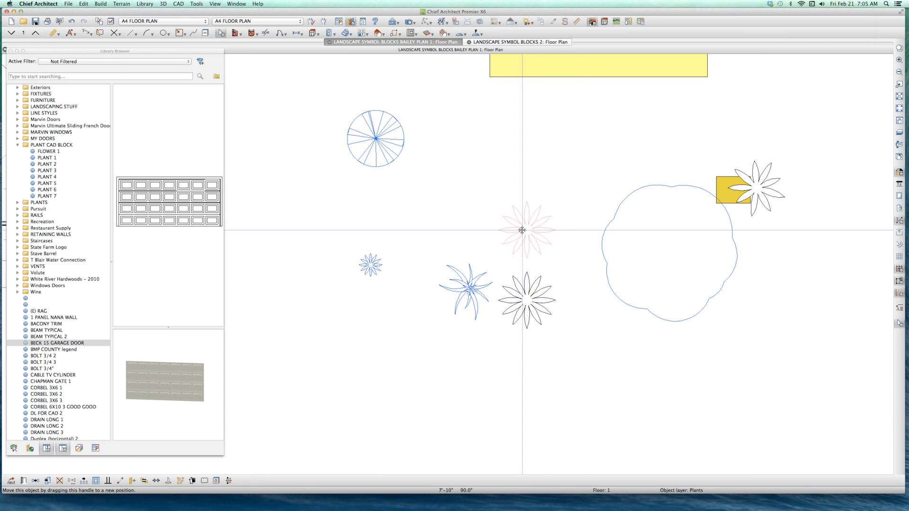
Set the plant's 2D plan symbol to the FLOWER 2 block from the User Catalog.
{"action": "double_click", "coordinate": [499, 197]}
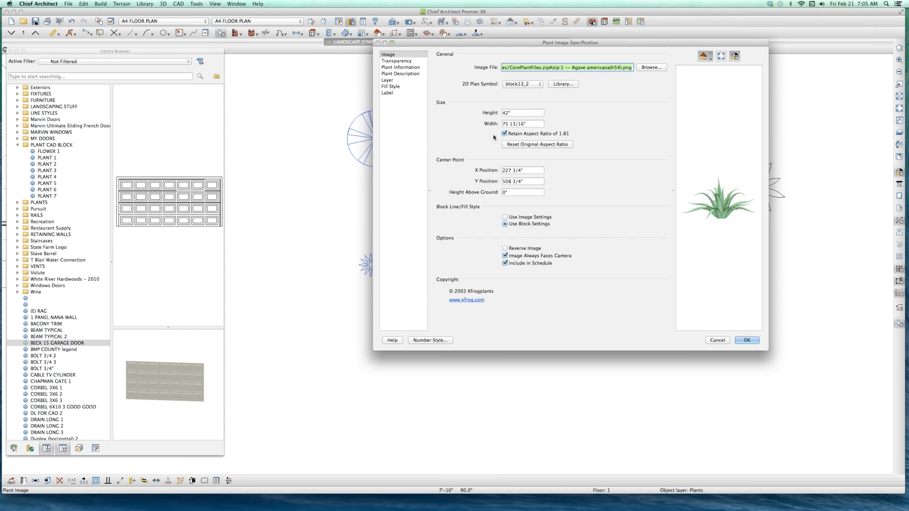
{"action": "left_click", "coordinate": [563, 84]}
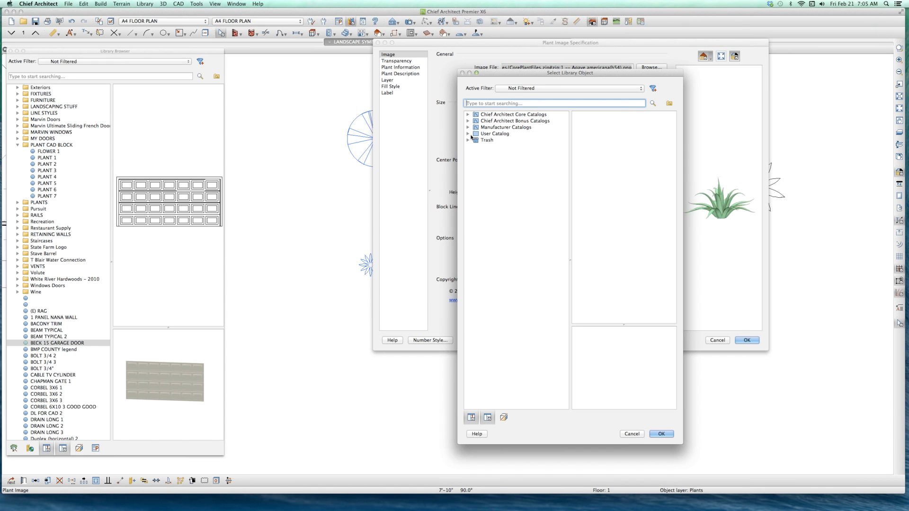
{"action": "left_click", "coordinate": [469, 134]}
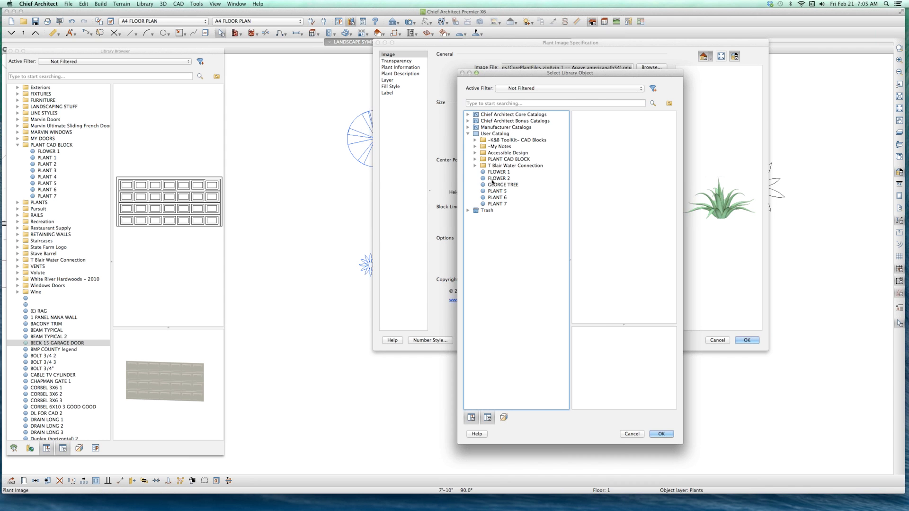
{"action": "left_click", "coordinate": [493, 180]}
{"action": "left_click", "coordinate": [660, 433]}
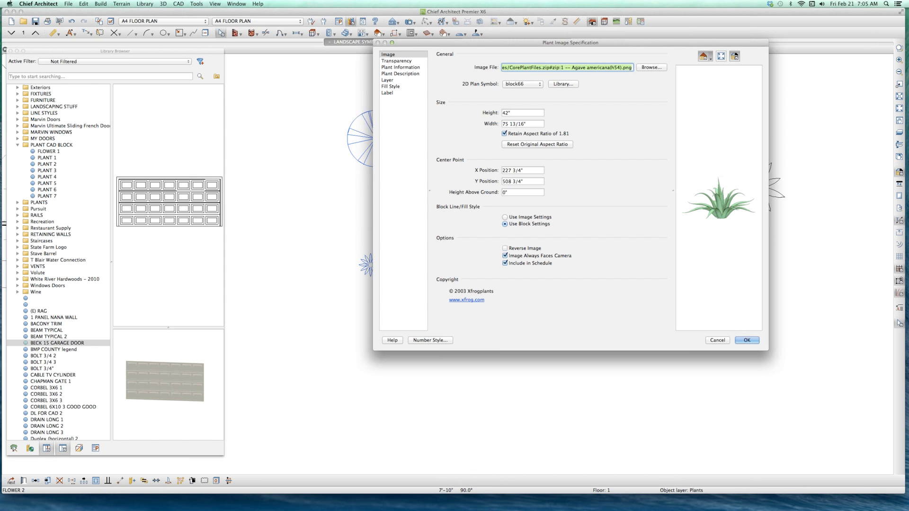
{"action": "left_click", "coordinate": [739, 342]}
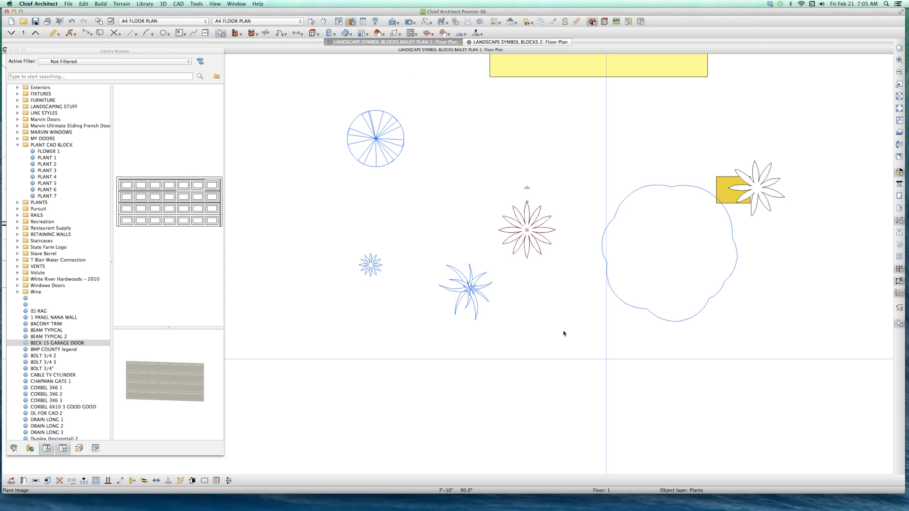
{"action": "left_click", "coordinate": [529, 258]}
{"action": "scroll", "coordinate": [528, 258], "scroll_direction": "up", "scroll_amount": 3}
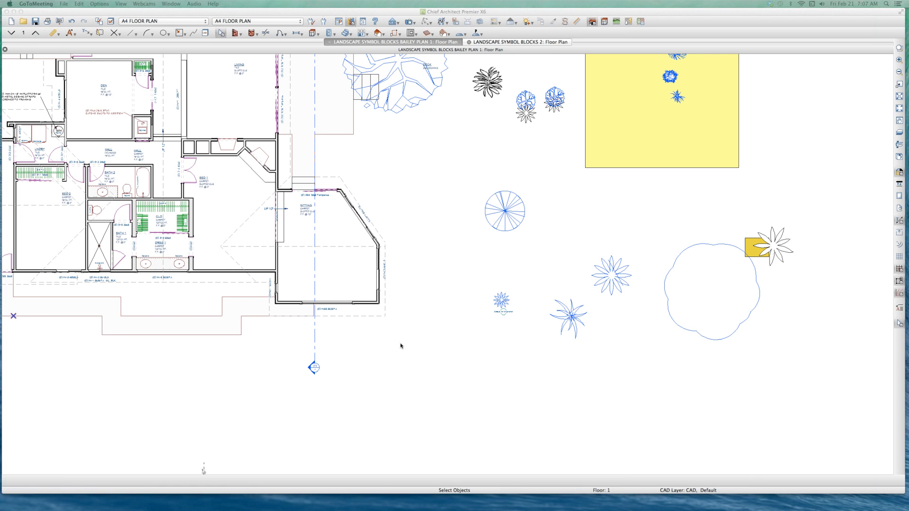
{"action": "left_click", "coordinate": [449, 360]}
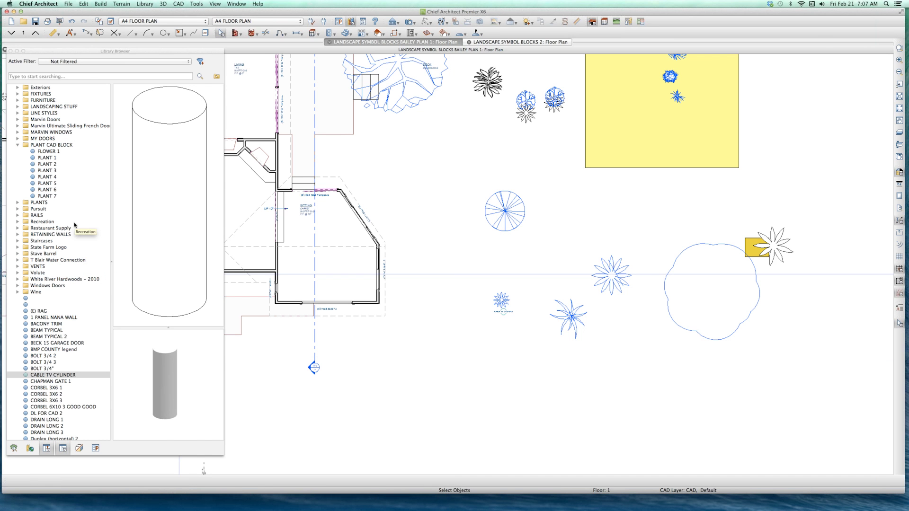
Place the Flower 1 block from Image CAD Blocks > Plants > Flowers > Plan View on the plan.
{"action": "scroll", "coordinate": [68, 221], "scroll_direction": "up", "scroll_amount": 5}
{"action": "scroll", "coordinate": [67, 220], "scroll_direction": "up", "scroll_amount": 5}
{"action": "scroll", "coordinate": [67, 218], "scroll_direction": "up", "scroll_amount": 5}
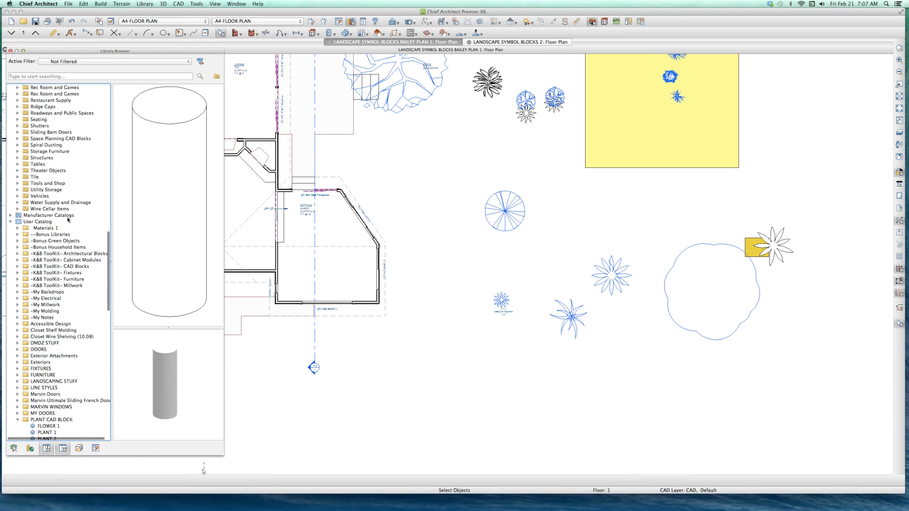
{"action": "scroll", "coordinate": [66, 218], "scroll_direction": "up", "scroll_amount": 3}
{"action": "scroll", "coordinate": [67, 218], "scroll_direction": "up", "scroll_amount": 5}
{"action": "scroll", "coordinate": [67, 217], "scroll_direction": "up", "scroll_amount": 5}
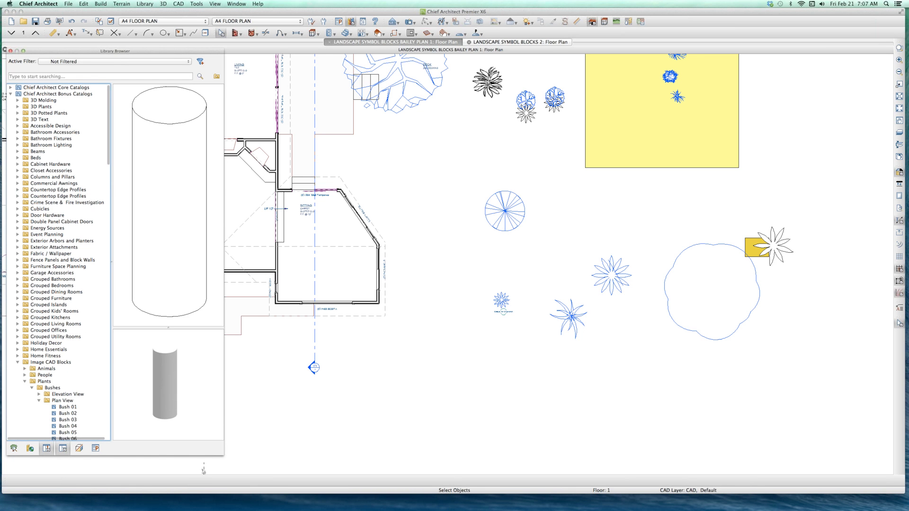
{"action": "scroll", "coordinate": [53, 326], "scroll_direction": "down", "scroll_amount": 3}
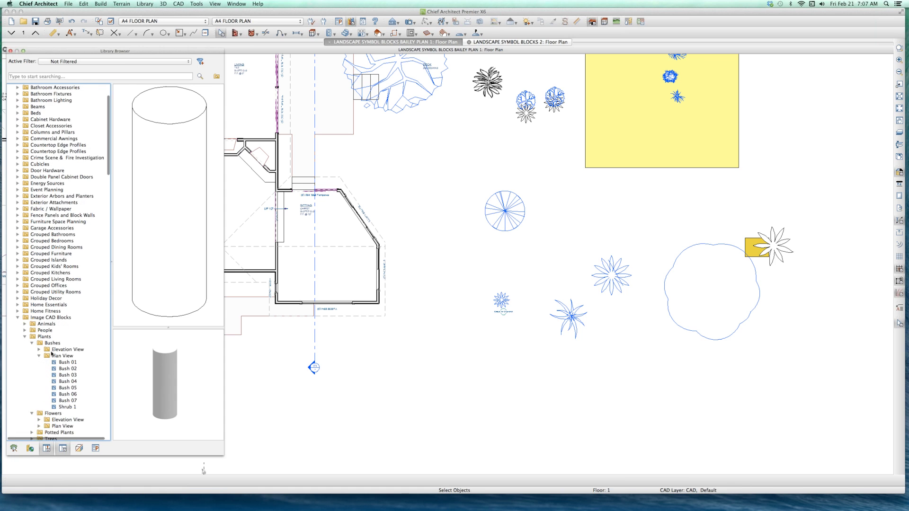
{"action": "scroll", "coordinate": [51, 369], "scroll_direction": "down", "scroll_amount": 3}
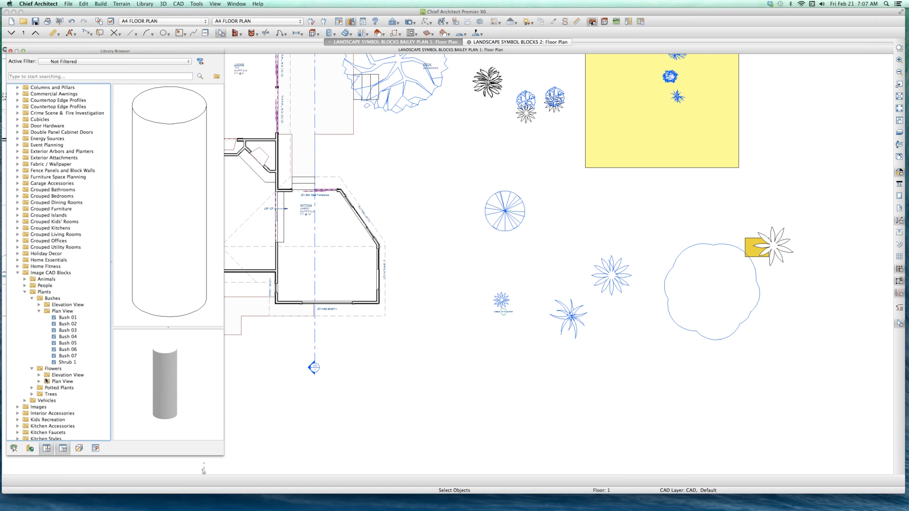
{"action": "left_click", "coordinate": [47, 381]}
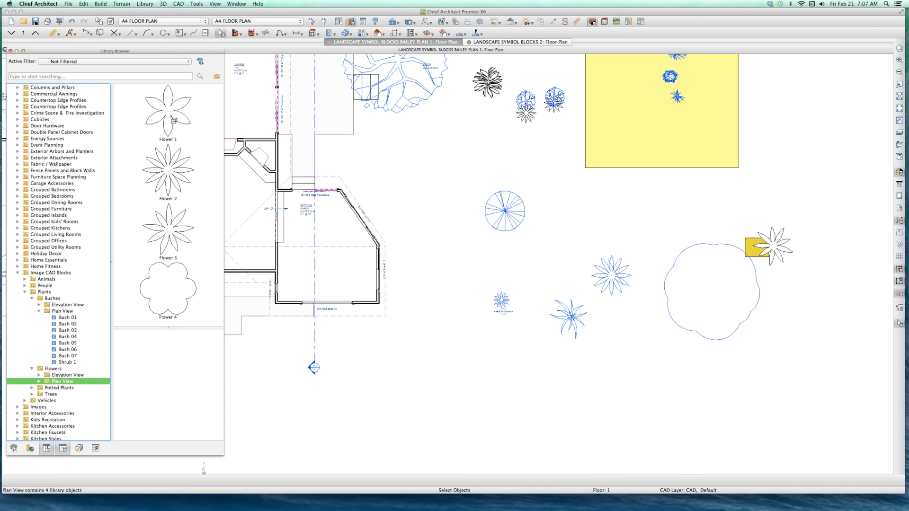
{"action": "left_click", "coordinate": [172, 130]}
{"action": "left_click", "coordinate": [478, 333]}
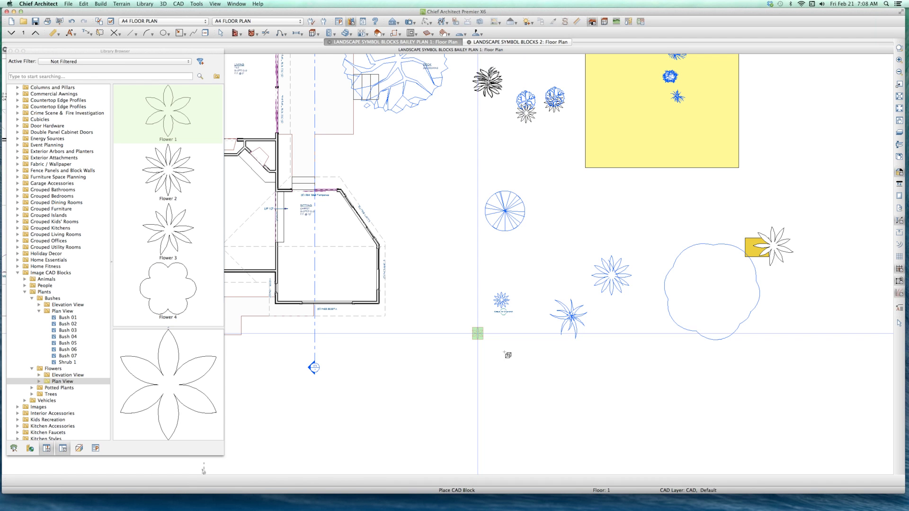
{"action": "scroll", "coordinate": [507, 353], "scroll_direction": "up", "scroll_amount": 3}
{"action": "scroll", "coordinate": [493, 350], "scroll_direction": "up", "scroll_amount": 2}
Explode the placed Flower 1 block into separate petal polylines.
{"action": "key", "text": "Escape"}
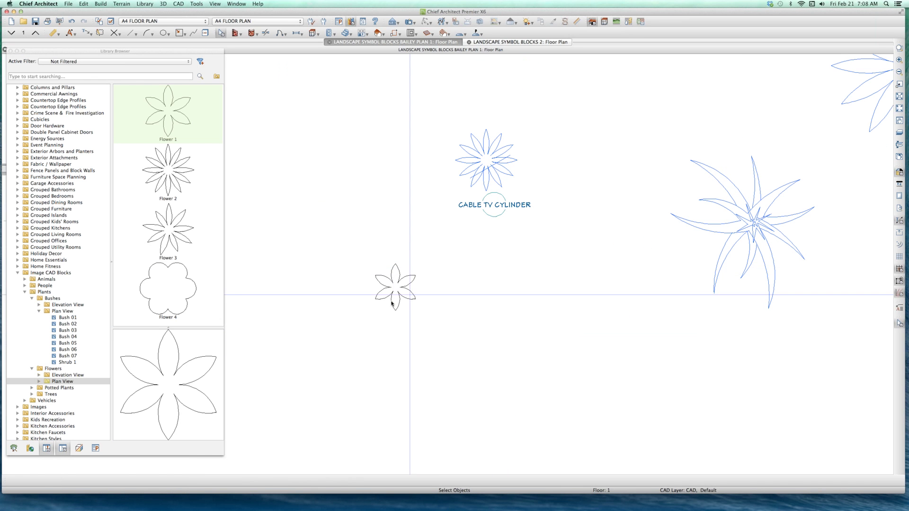
{"action": "left_click", "coordinate": [396, 287]}
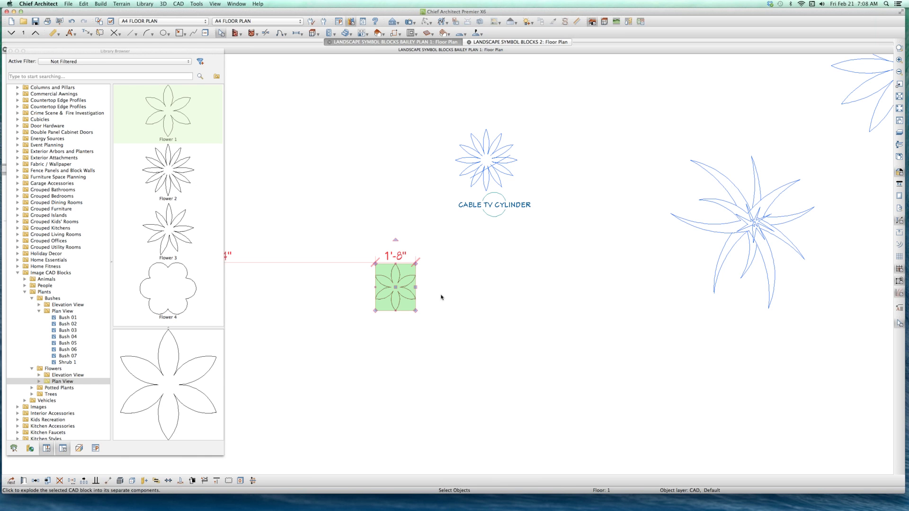
{"action": "scroll", "coordinate": [398, 293], "scroll_direction": "up", "scroll_amount": 2}
{"action": "left_click", "coordinate": [399, 293]}
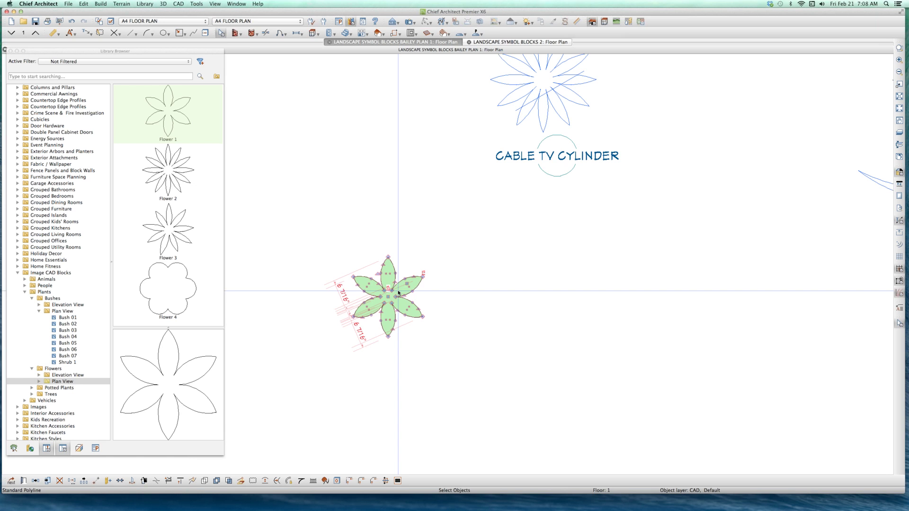
Move the exploded petal polylines onto the Plants layer.
{"action": "key", "text": "super+e"}
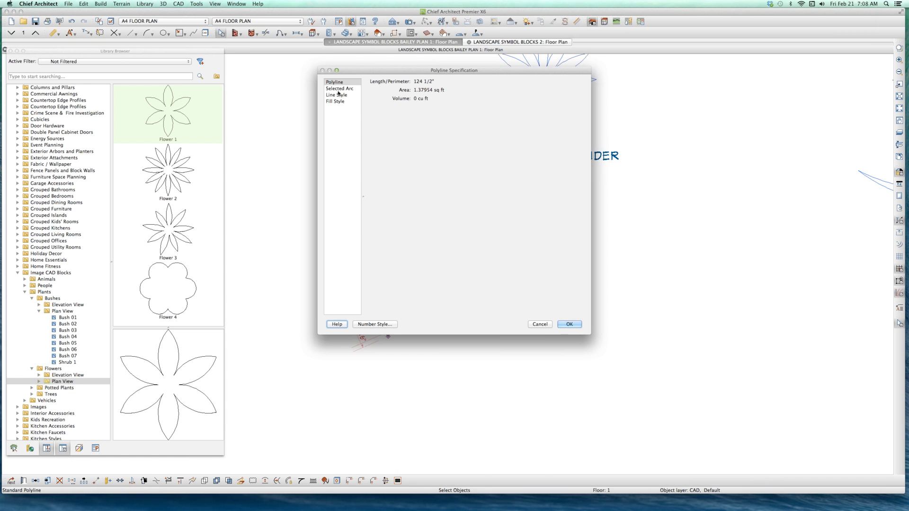
{"action": "left_click", "coordinate": [340, 96]}
{"action": "left_click", "coordinate": [469, 94]}
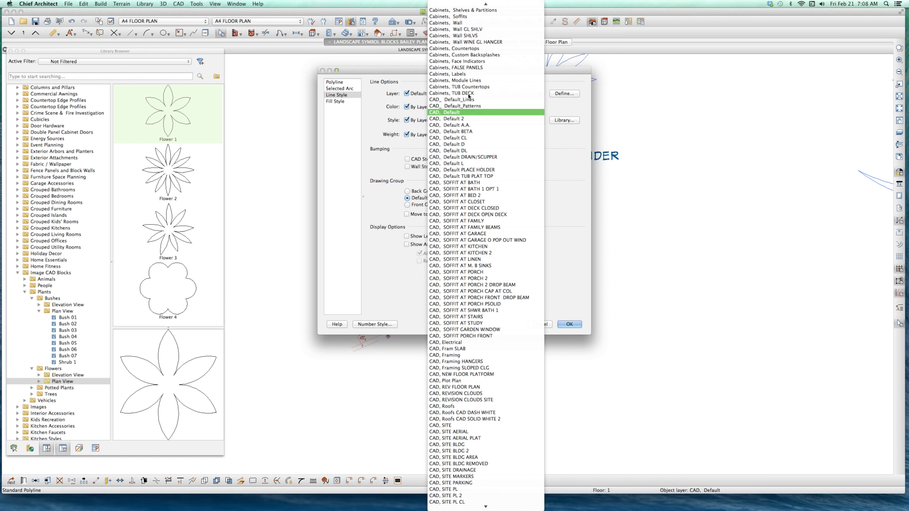
{"action": "type", "text": "pl"}
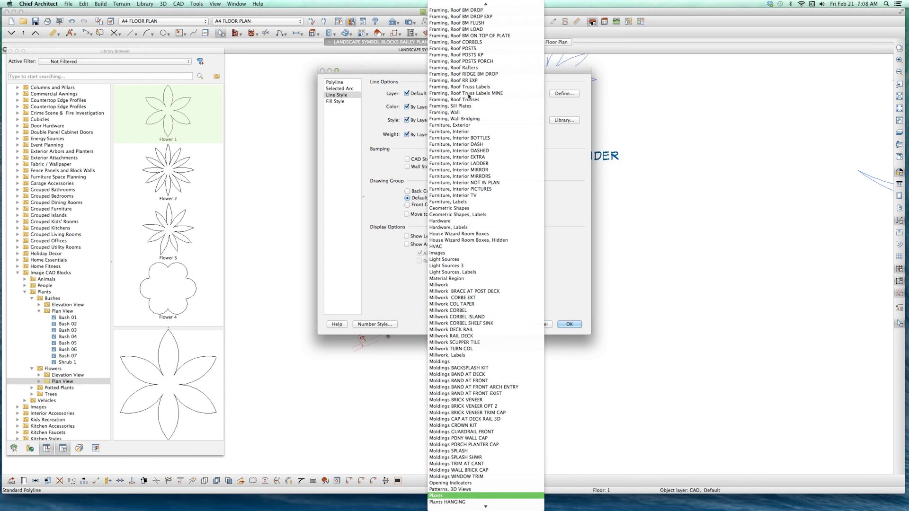
{"action": "left_click", "coordinate": [449, 495]}
{"action": "key", "text": "Return"}
{"action": "left_click", "coordinate": [420, 318]}
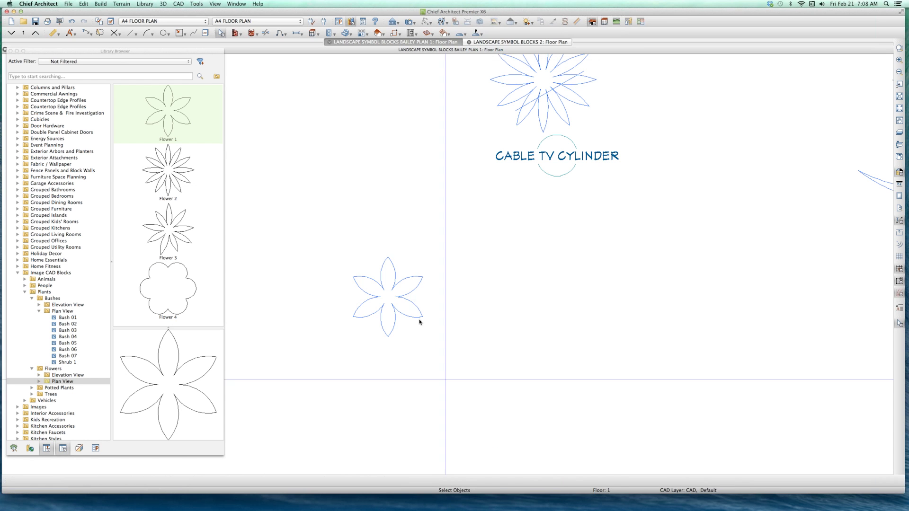
Draw a small circle and position it at the centre of the flower petals.
{"action": "scroll", "coordinate": [413, 291], "scroll_direction": "up", "scroll_amount": 3}
{"action": "left_click", "coordinate": [410, 285]}
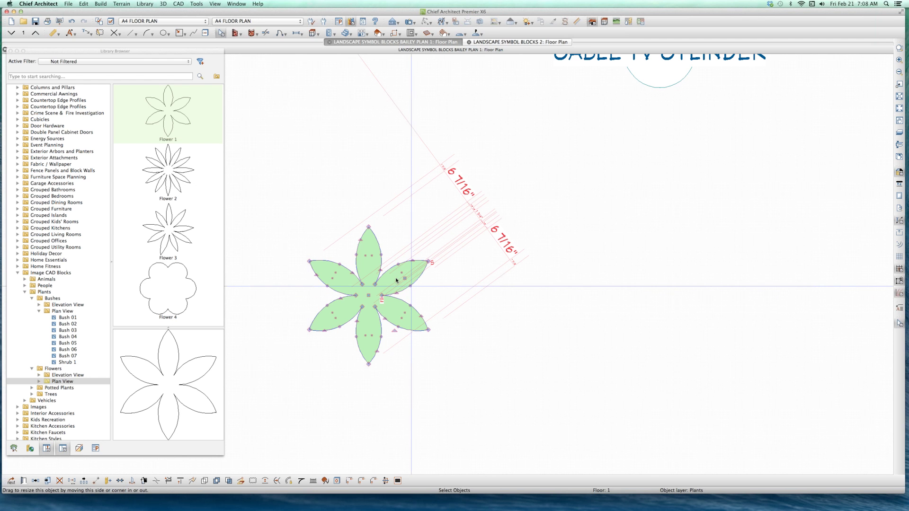
{"action": "key", "text": "Tab"}
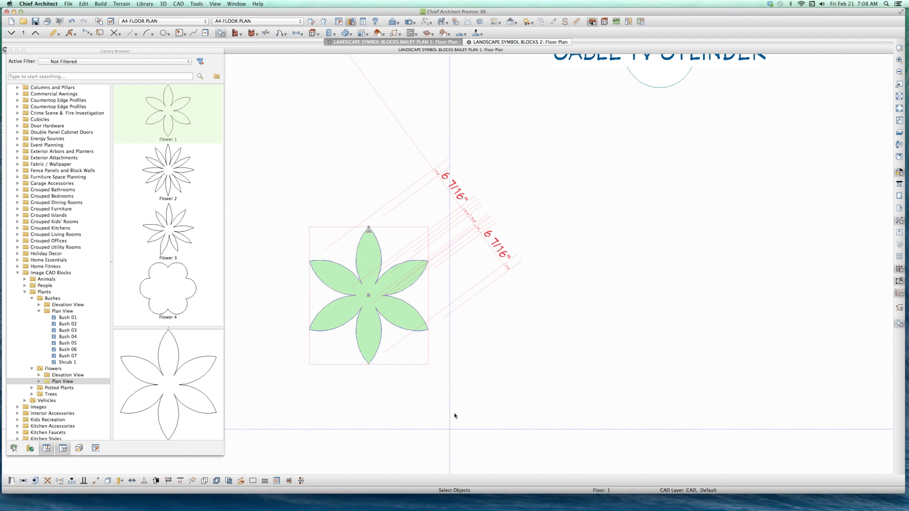
{"action": "key", "text": "Escape"}
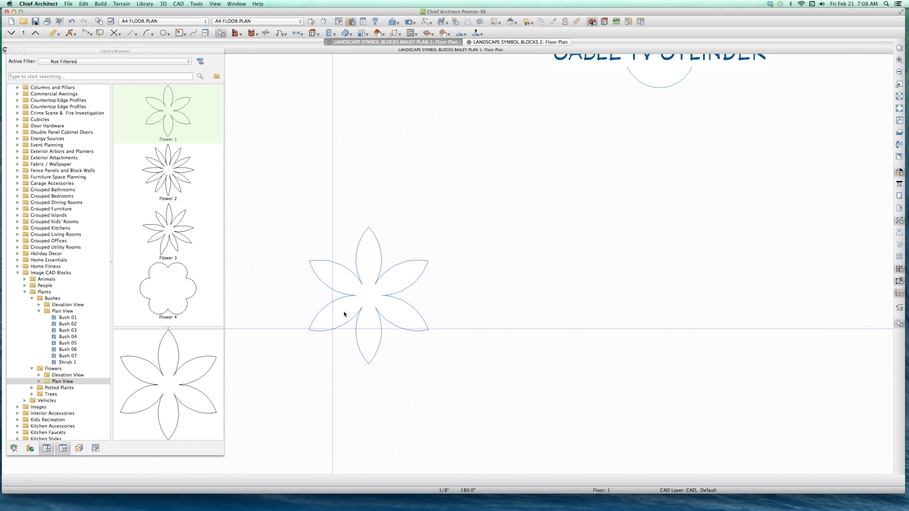
{"action": "scroll", "coordinate": [344, 314], "scroll_direction": "up", "scroll_amount": 2}
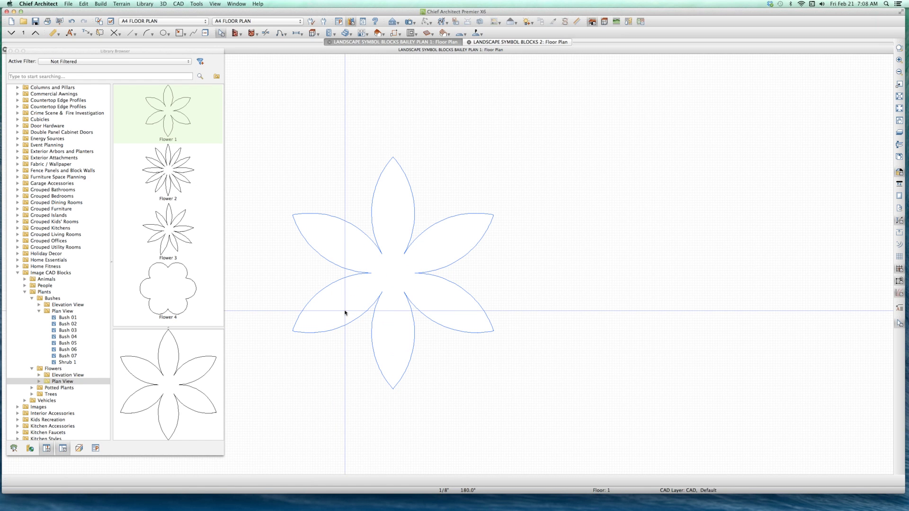
{"action": "key", "text": "c"}
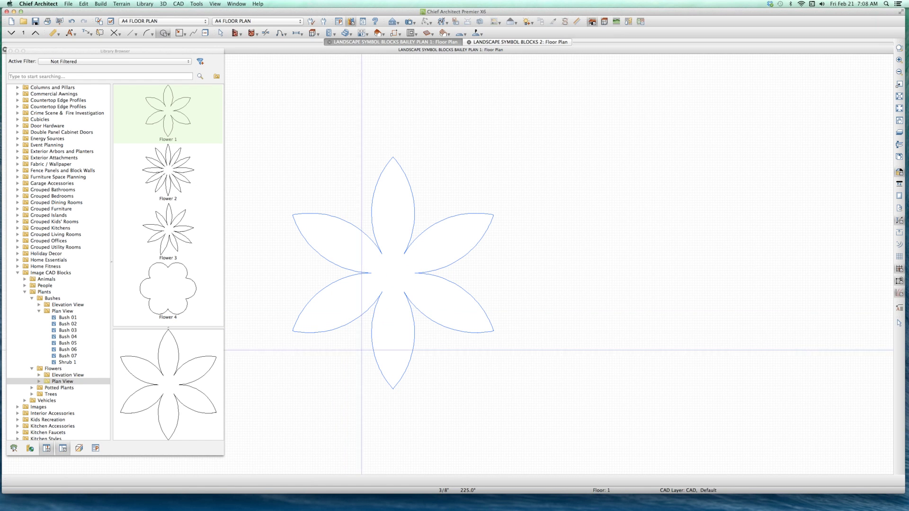
{"action": "scroll", "coordinate": [361, 351], "scroll_direction": "up", "scroll_amount": 3}
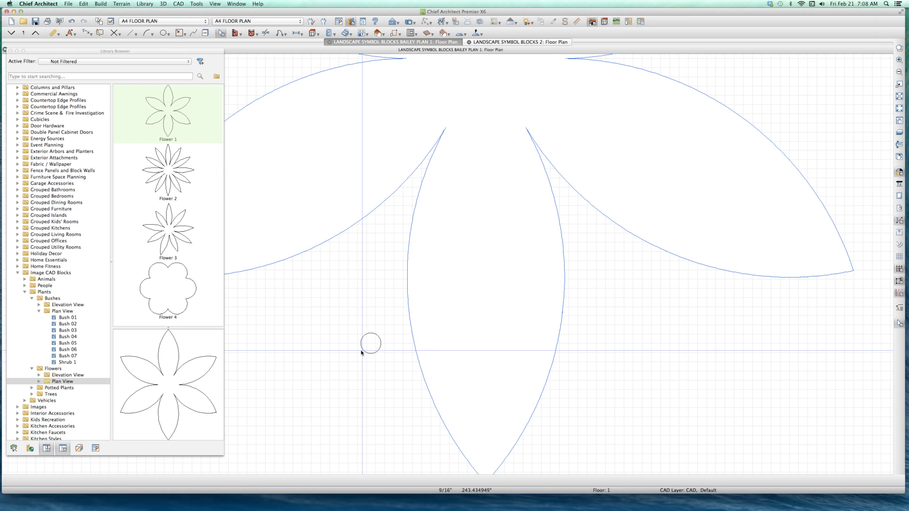
{"action": "left_click_drag", "start_coordinate": [370, 343], "coordinate": [363, 349]}
{"action": "scroll", "coordinate": [352, 358], "scroll_direction": "down", "scroll_amount": 2}
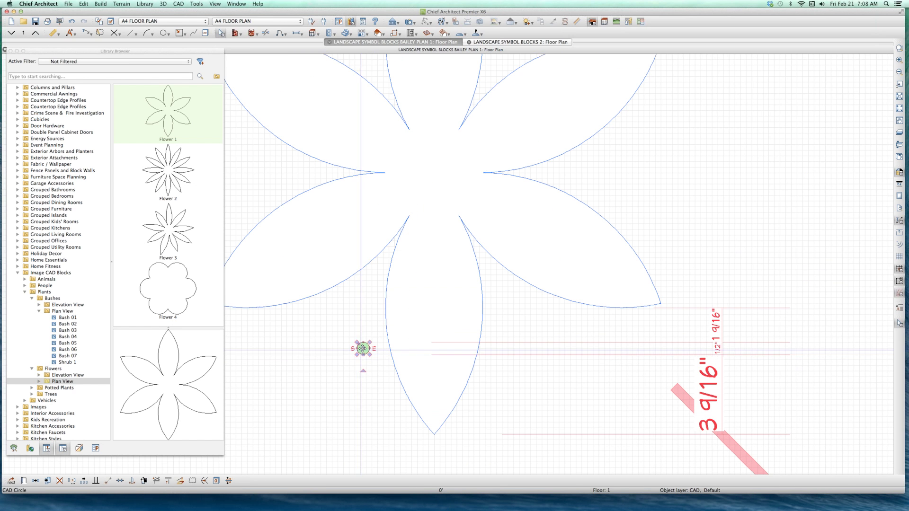
{"action": "left_click_drag", "start_coordinate": [396, 220], "coordinate": [433, 173]}
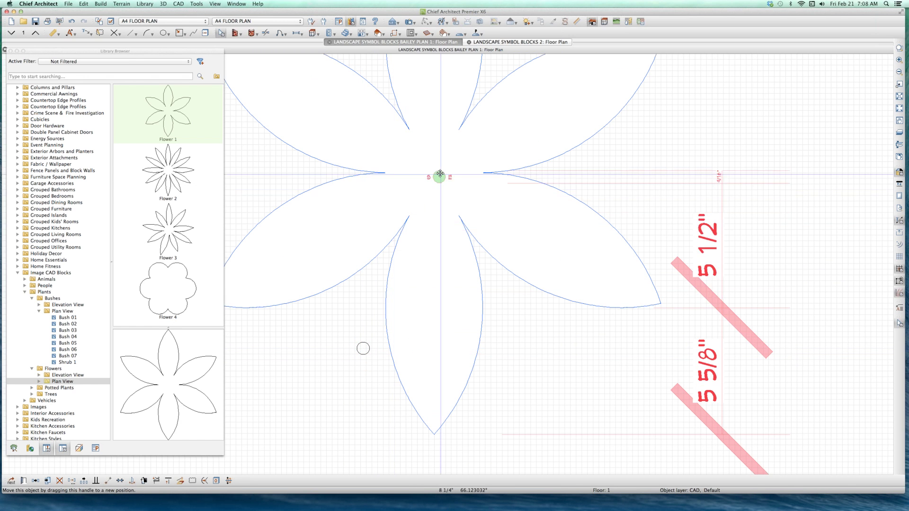
{"action": "left_click_drag", "start_coordinate": [428, 293], "coordinate": [432, 294]}
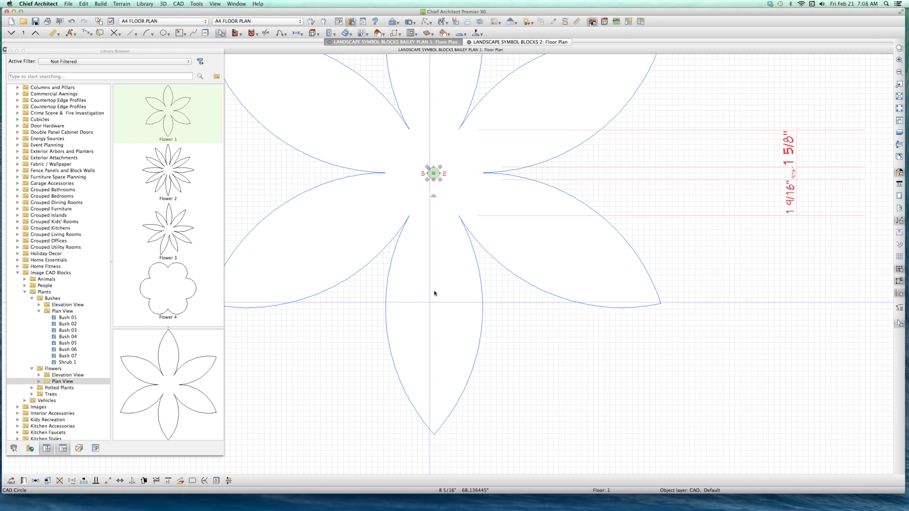
Put the centre circle on the Plants layer.
{"action": "key", "text": "super+e"}
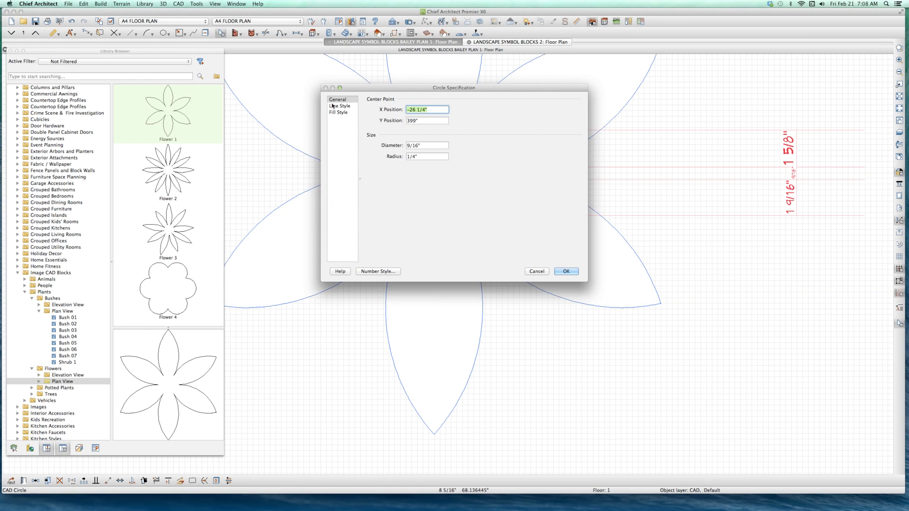
{"action": "left_click", "coordinate": [336, 107]}
{"action": "left_click", "coordinate": [469, 113]}
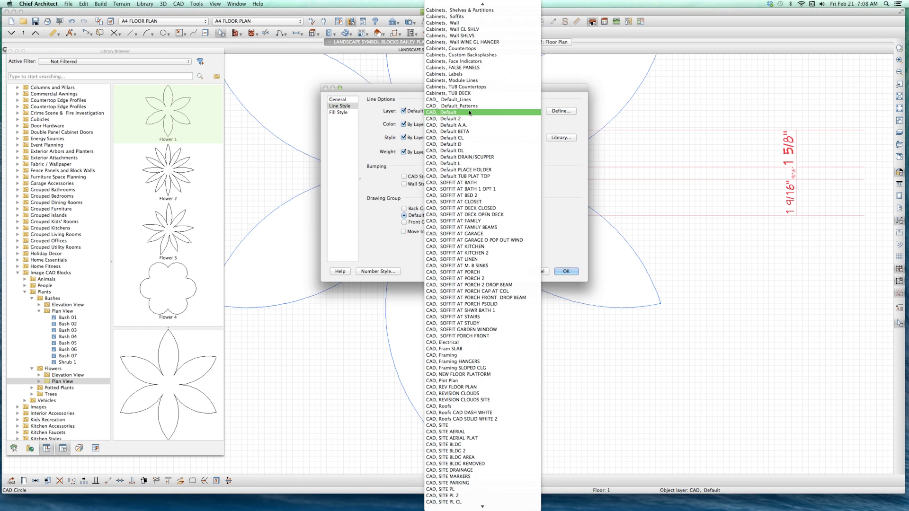
{"action": "scroll", "coordinate": [434, 473], "scroll_direction": "down", "scroll_amount": 15}
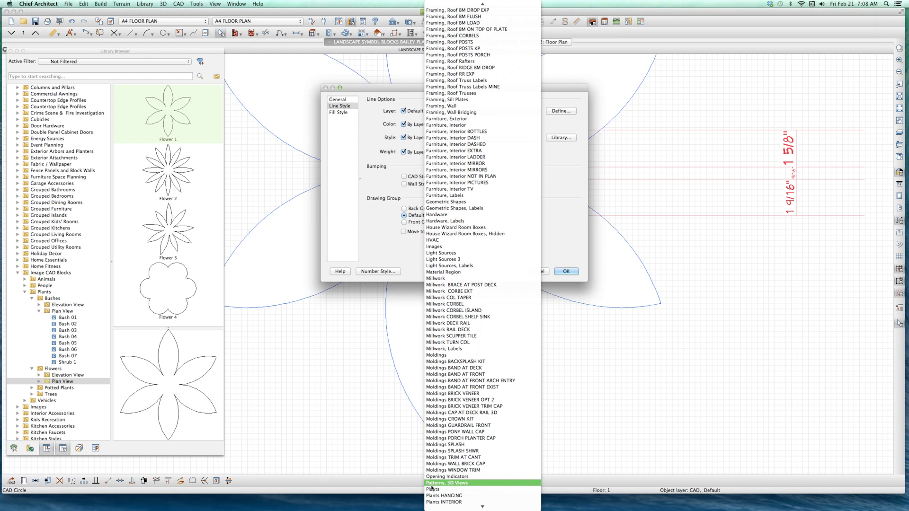
{"action": "left_click", "coordinate": [431, 489]}
{"action": "left_click", "coordinate": [566, 271]}
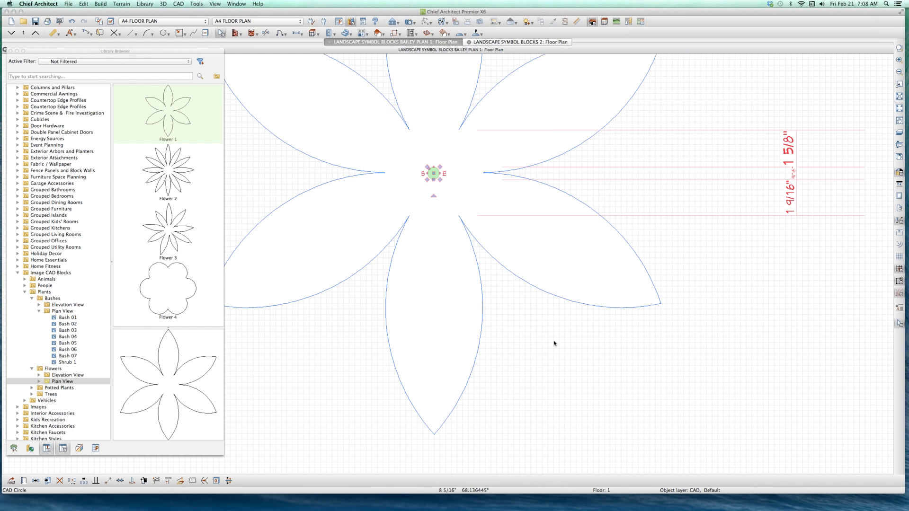
Reselect the centre circle and verify its layer is Plants.
{"action": "scroll", "coordinate": [555, 341], "scroll_direction": "down", "scroll_amount": 1}
{"action": "scroll", "coordinate": [555, 341], "scroll_direction": "down", "scroll_amount": 2}
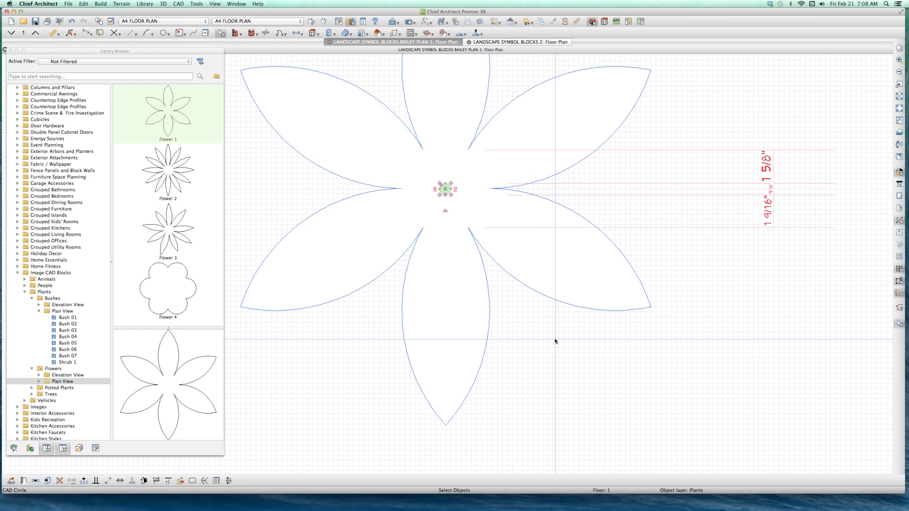
{"action": "scroll", "coordinate": [556, 342], "scroll_direction": "down", "scroll_amount": 2}
{"action": "left_click", "coordinate": [533, 373]}
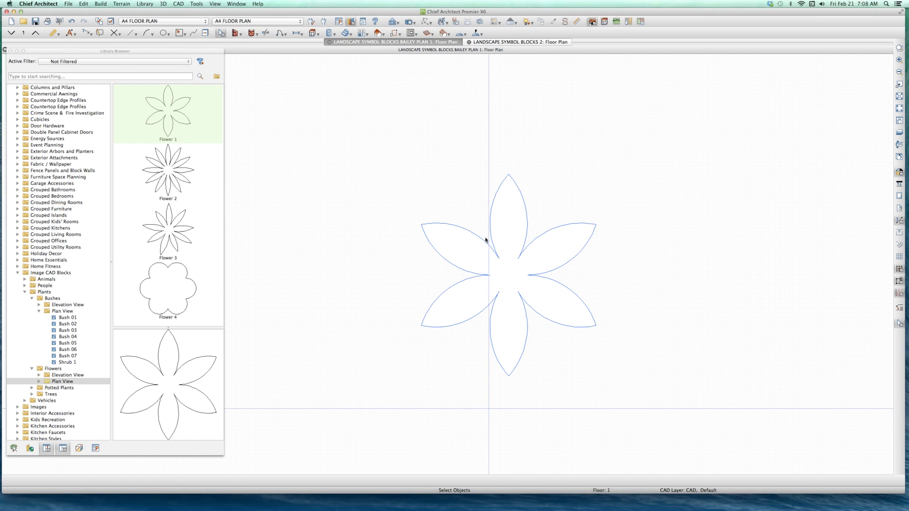
{"action": "left_click_drag", "start_coordinate": [486, 255], "coordinate": [525, 300]}
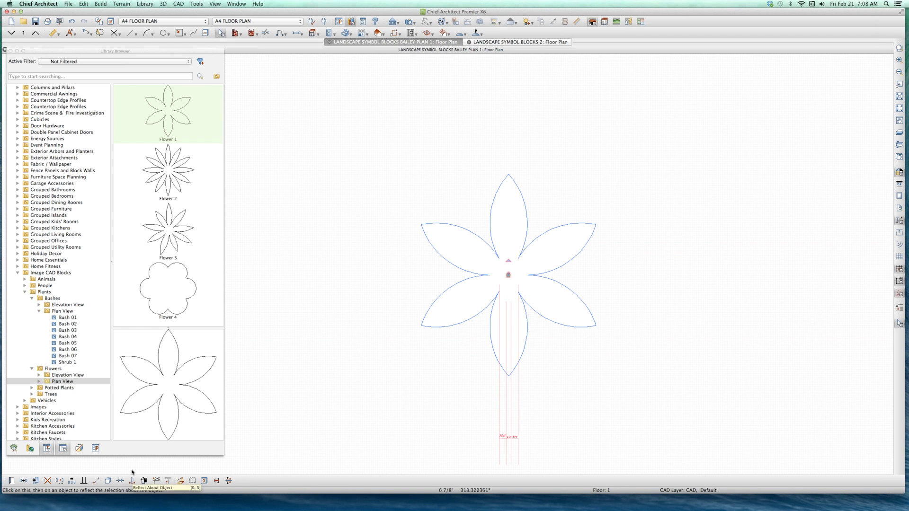
{"action": "key", "text": "super+e"}
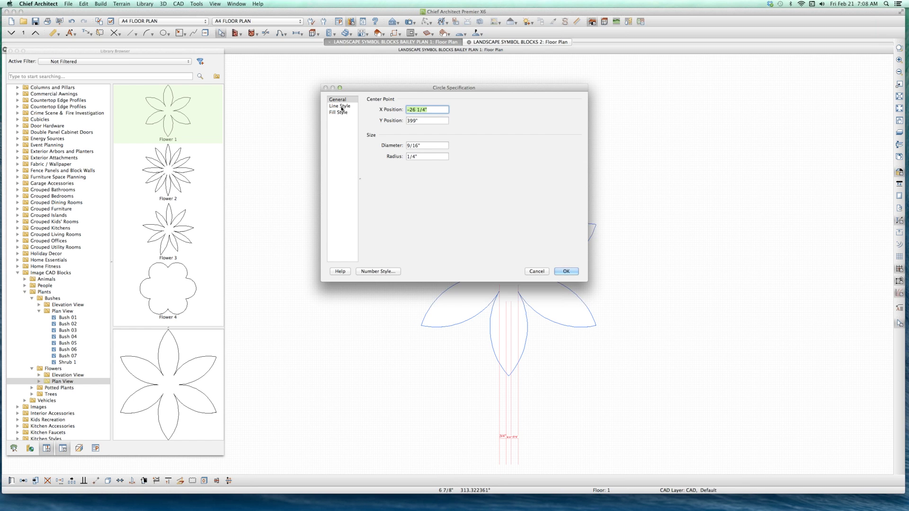
{"action": "left_click", "coordinate": [340, 106]}
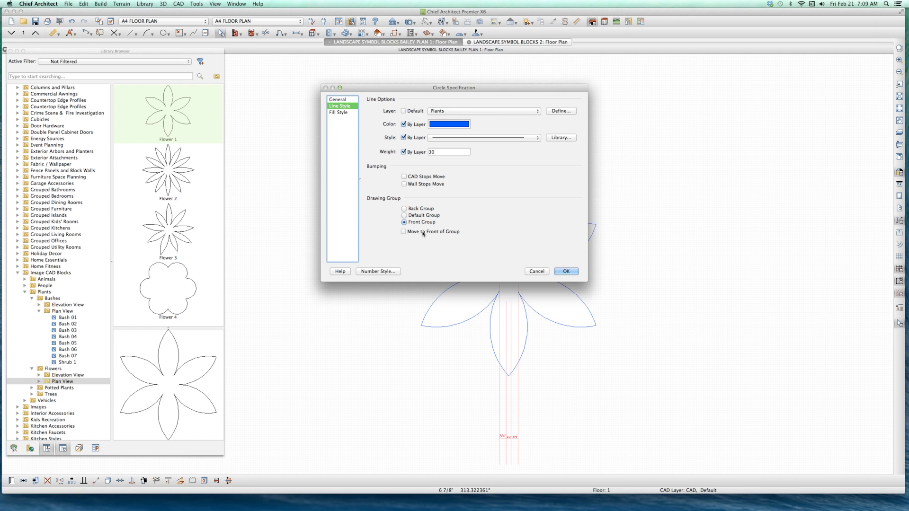
{"action": "key", "text": "Return"}
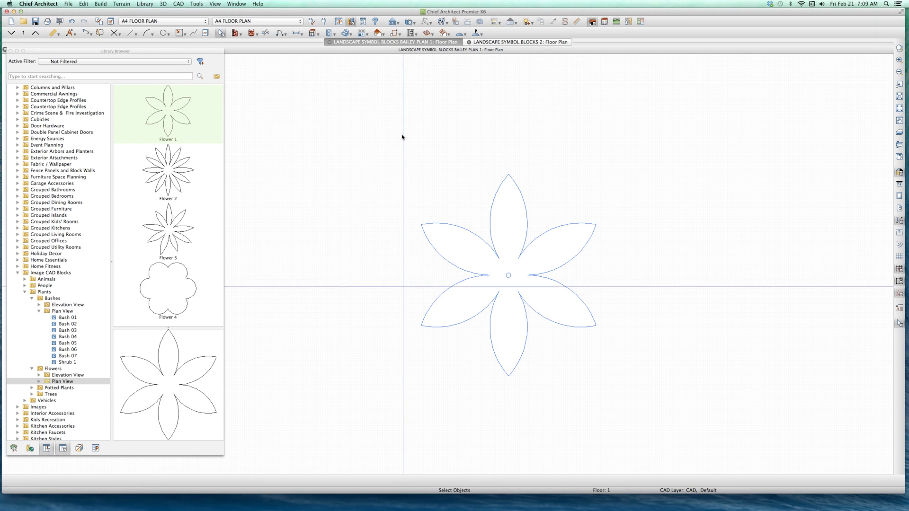
Marquee-select the petals and centre circle and combine them into one CAD block.
{"action": "left_click_drag", "start_coordinate": [392, 119], "coordinate": [656, 433]}
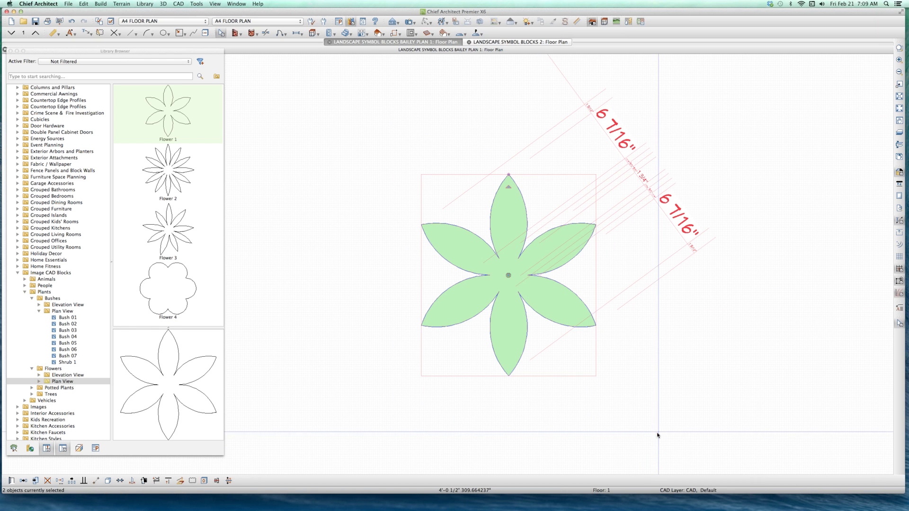
{"action": "left_click", "coordinate": [107, 481]}
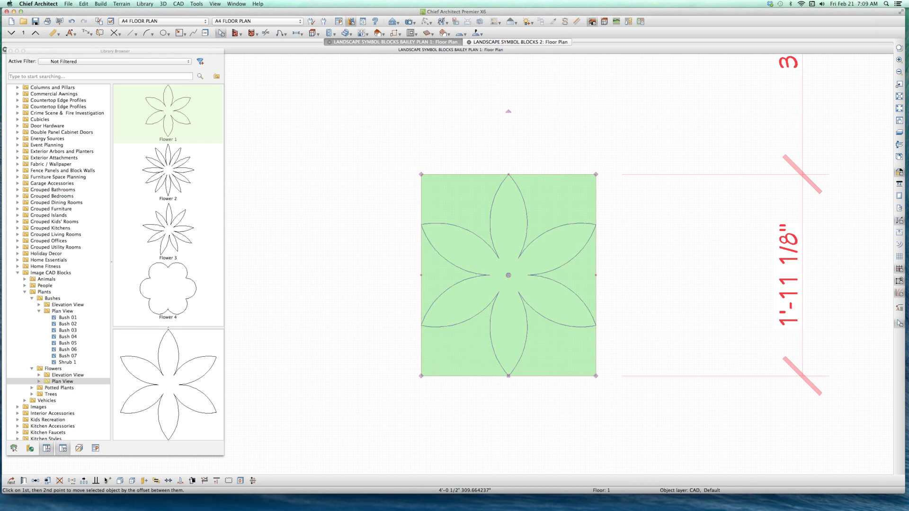
{"action": "left_click", "coordinate": [106, 481]}
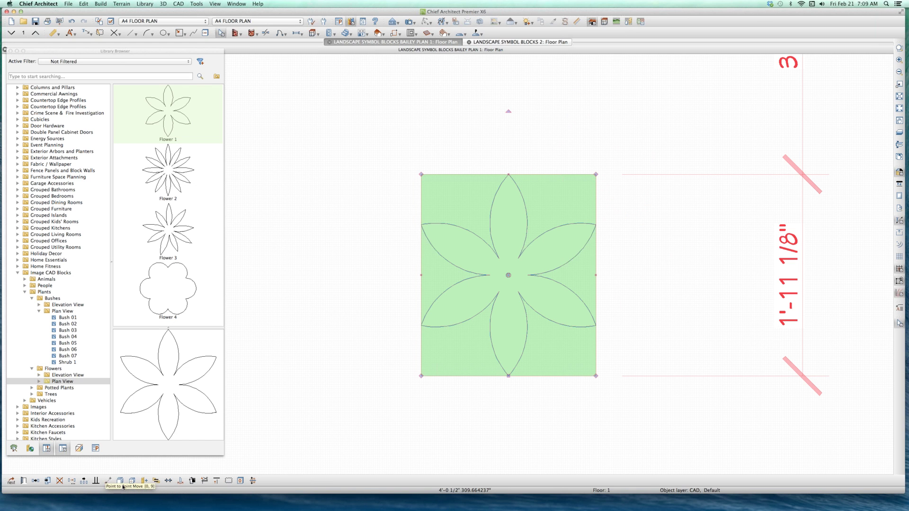
{"action": "left_click", "coordinate": [482, 285]}
Give the new flower block the Block Name FLOWER 1.
{"action": "double_click", "coordinate": [481, 285]}
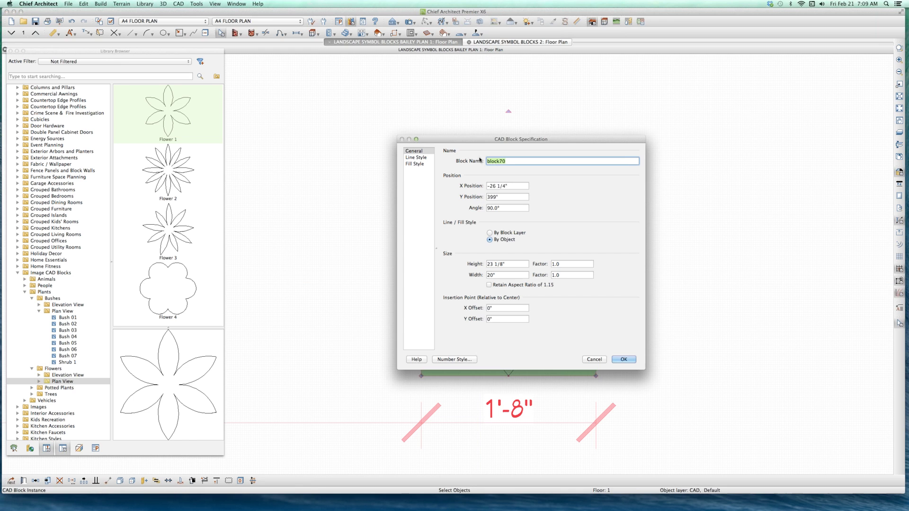
{"action": "type", "text": "FLO"}
{"action": "type", "text": "WER 1"}
{"action": "left_click", "coordinate": [624, 359]}
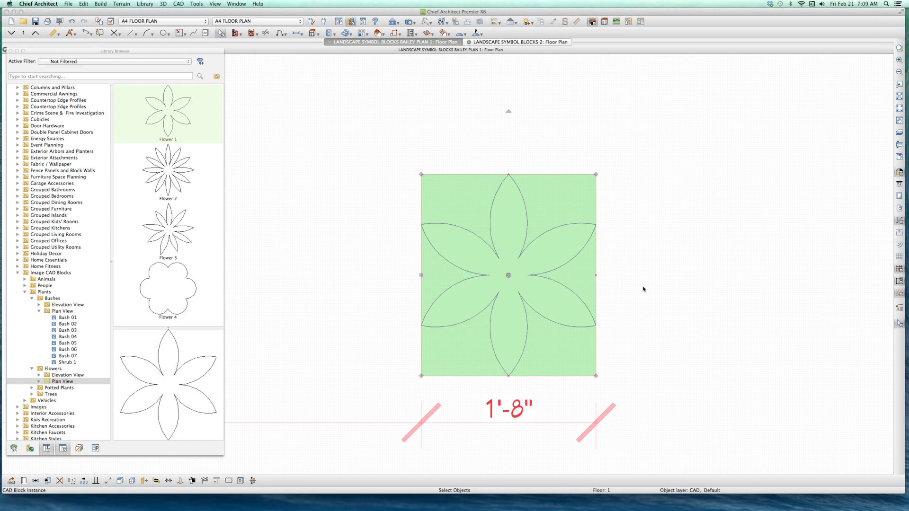
{"action": "left_click", "coordinate": [748, 238]}
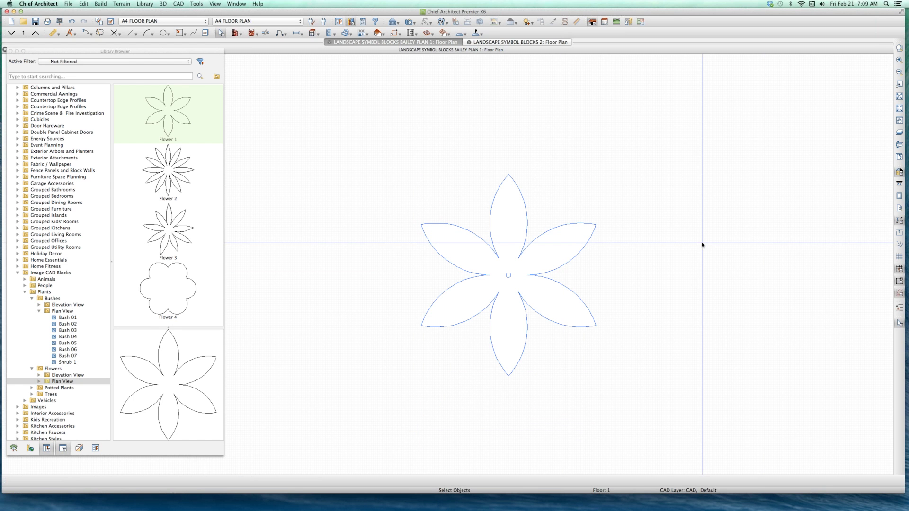
Remove the PLANT 5, PLANT 6 and PLANT 7 entries from the user library.
{"action": "left_click", "coordinate": [27, 256]}
{"action": "scroll", "coordinate": [33, 246], "scroll_direction": "down", "scroll_amount": 10}
{"action": "scroll", "coordinate": [36, 236], "scroll_direction": "down", "scroll_amount": 10}
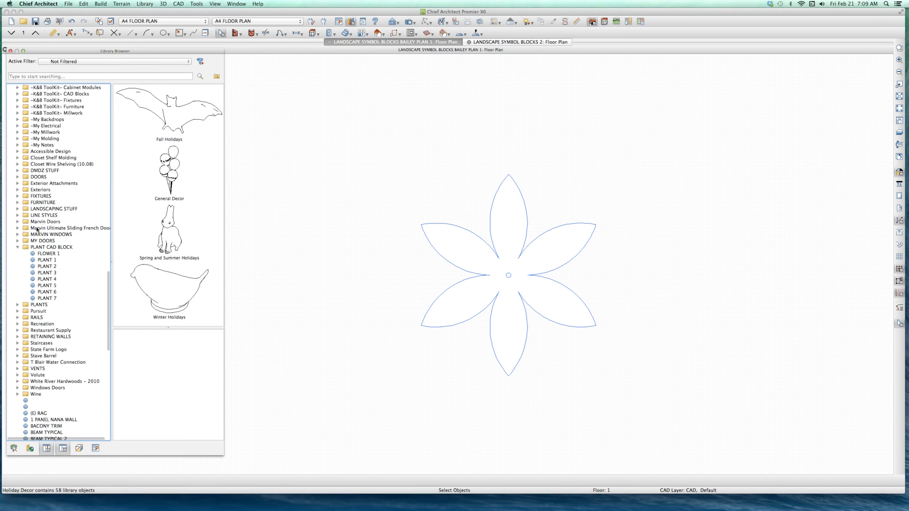
{"action": "scroll", "coordinate": [37, 230], "scroll_direction": "down", "scroll_amount": 5}
{"action": "scroll", "coordinate": [29, 265], "scroll_direction": "down", "scroll_amount": 5}
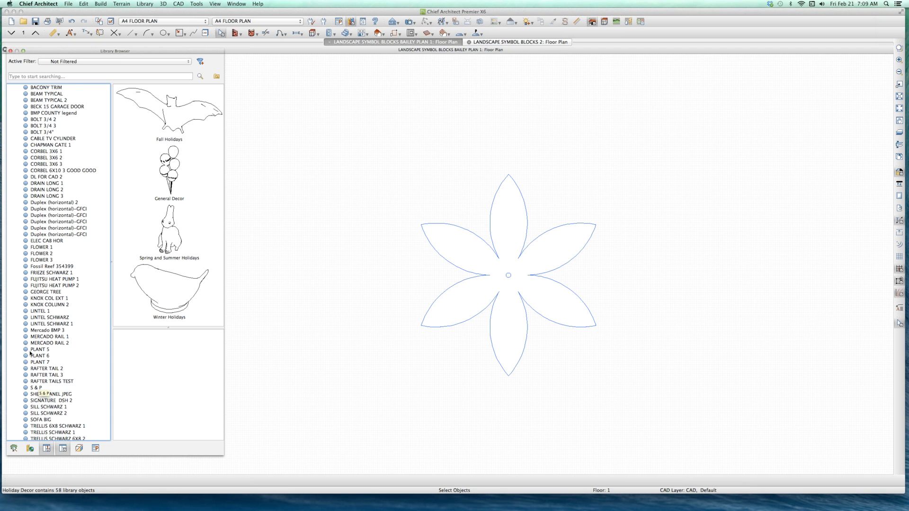
{"action": "scroll", "coordinate": [44, 340], "scroll_direction": "up", "scroll_amount": 5}
{"action": "scroll", "coordinate": [45, 337], "scroll_direction": "up", "scroll_amount": 5}
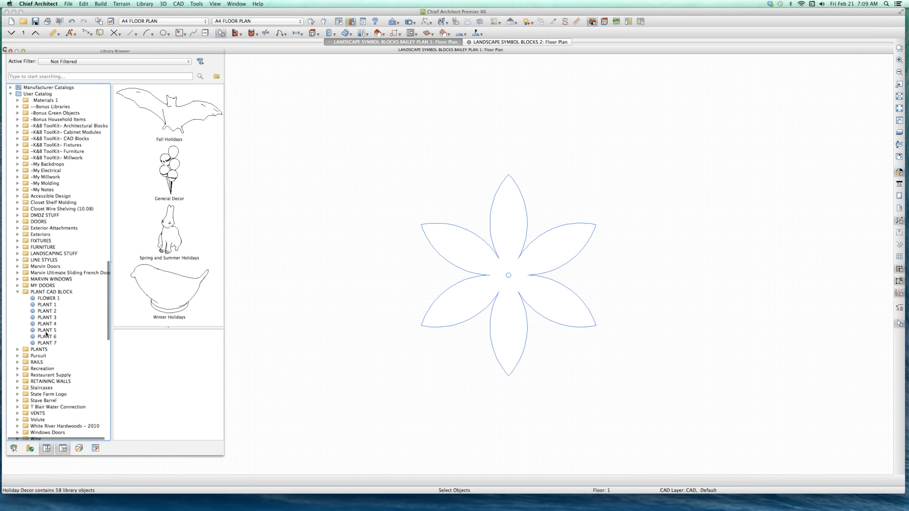
{"action": "scroll", "coordinate": [46, 334], "scroll_direction": "down", "scroll_amount": 2}
{"action": "scroll", "coordinate": [46, 333], "scroll_direction": "down", "scroll_amount": 5}
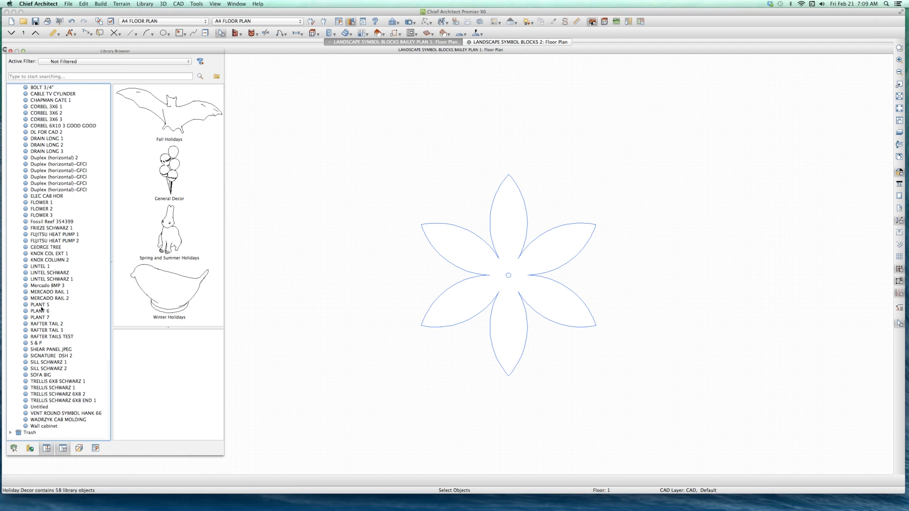
{"action": "left_click", "coordinate": [43, 306]}
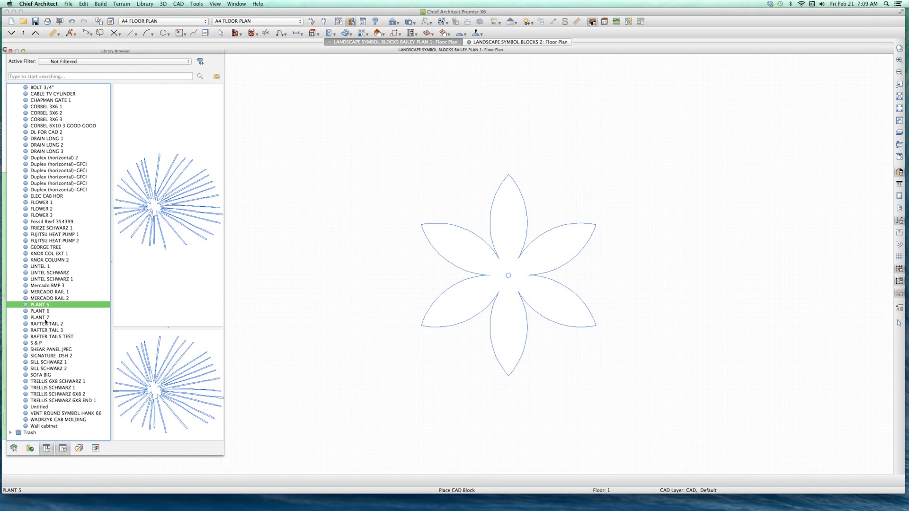
{"action": "left_click", "coordinate": [46, 318], "text": "shift"}
{"action": "right_click", "coordinate": [46, 313]}
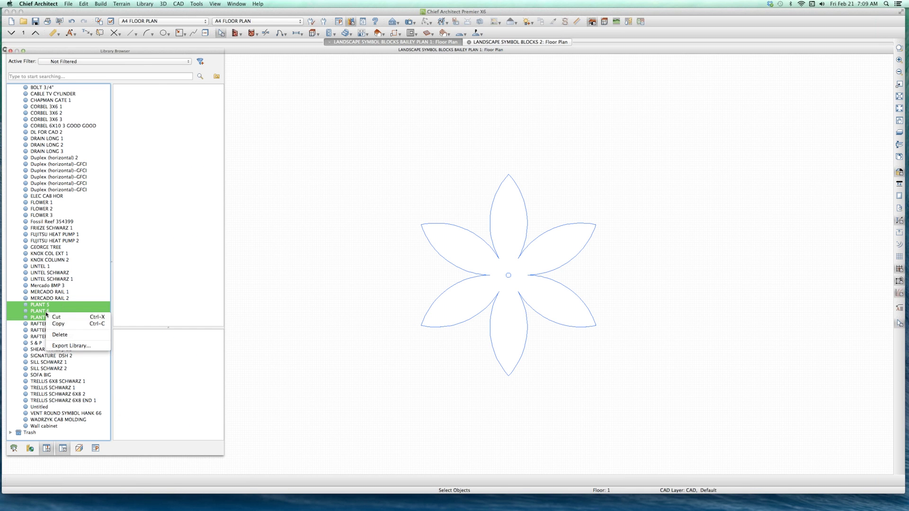
{"action": "left_click", "coordinate": [68, 319]}
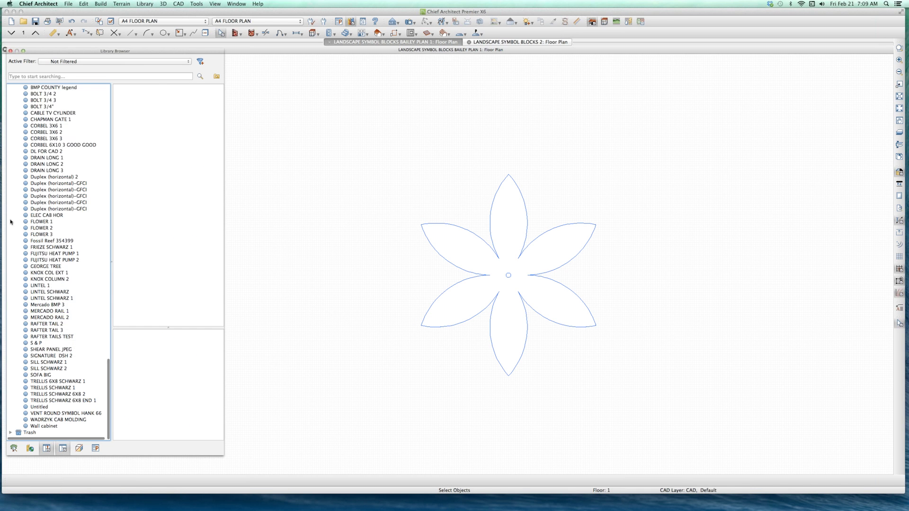
Delete the old FLOWER 1–3 library entries, confirming with Yes.
{"action": "left_click", "coordinate": [48, 223]}
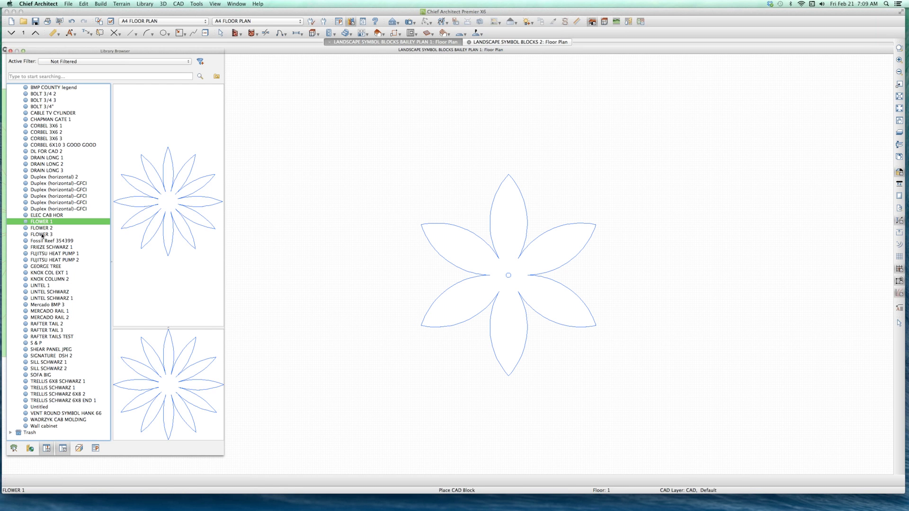
{"action": "left_click", "coordinate": [41, 236], "text": "shift"}
{"action": "right_click", "coordinate": [43, 234]}
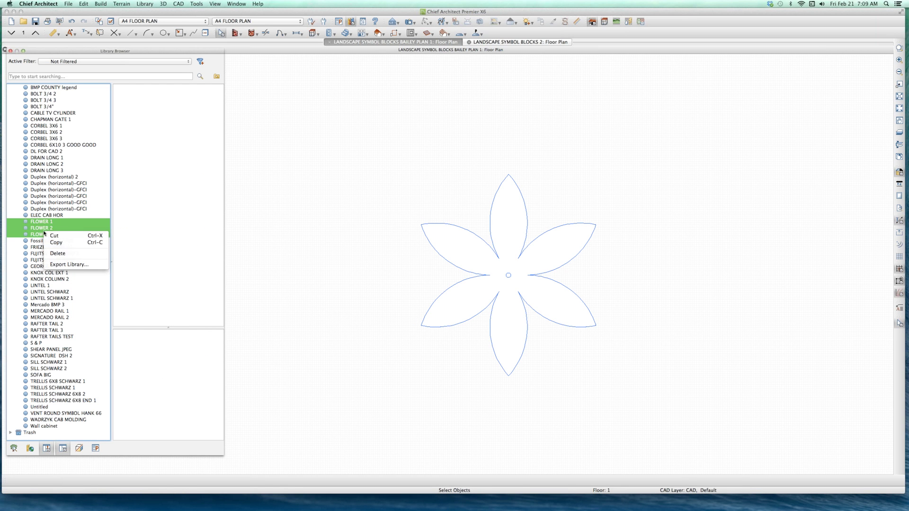
{"action": "left_click", "coordinate": [57, 253]}
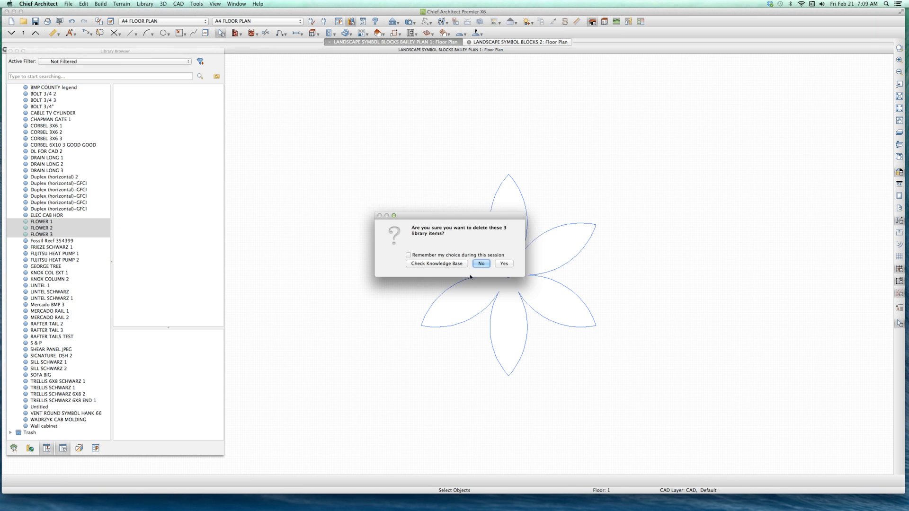
{"action": "left_click", "coordinate": [507, 264]}
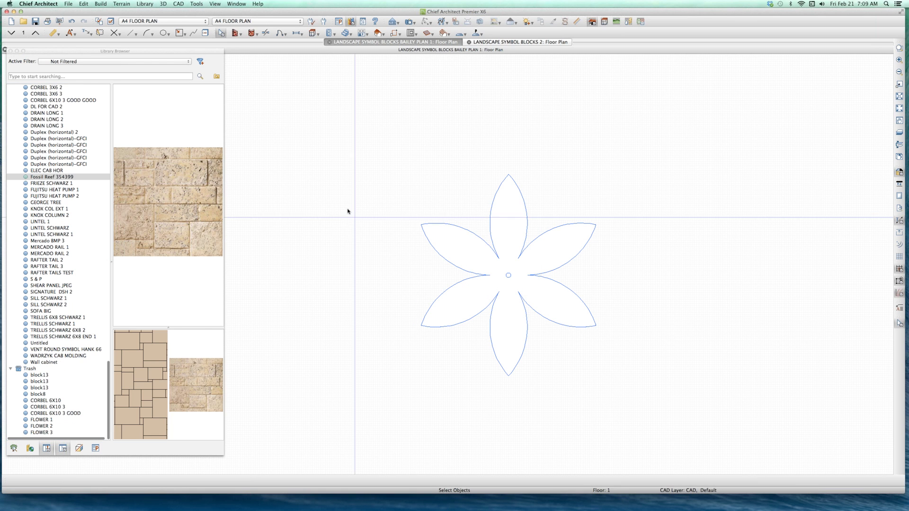
{"action": "left_click", "coordinate": [493, 237]}
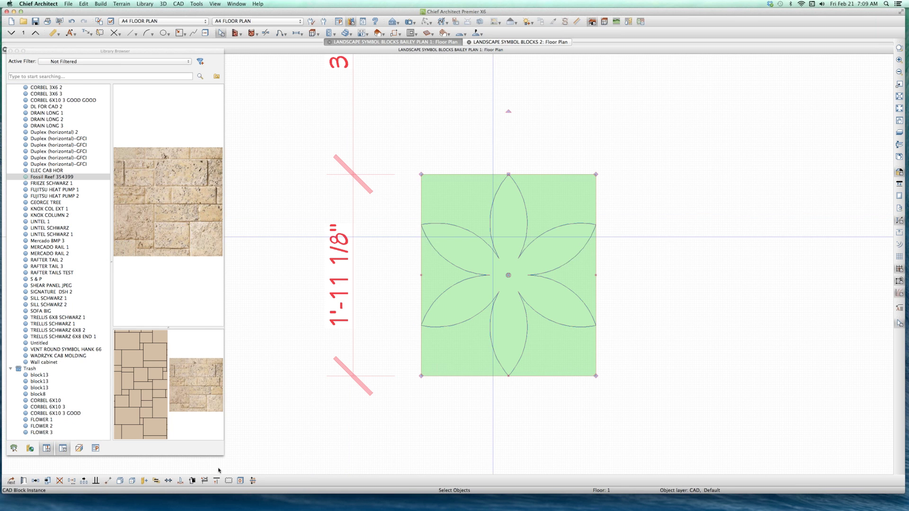
Add the selected flower block to the library as FLOWER 1 and zoom out.
{"action": "left_click", "coordinate": [140, 479]}
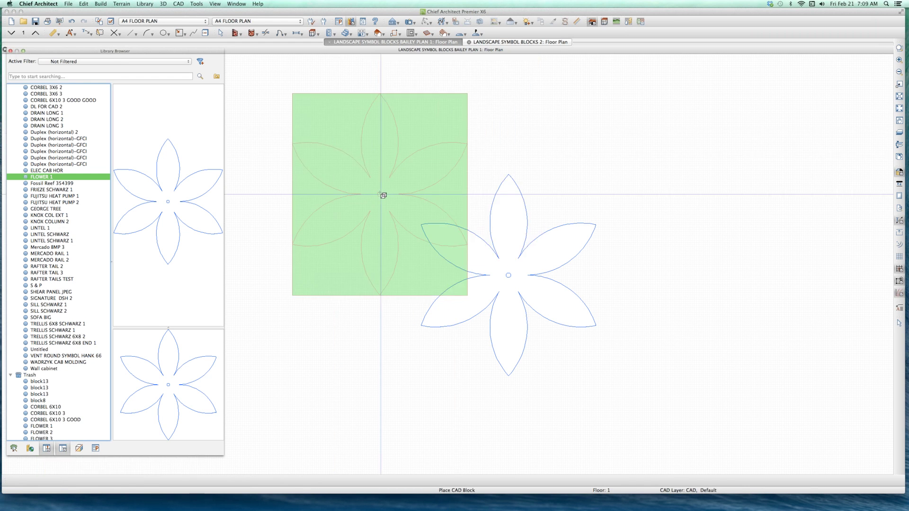
{"action": "key", "text": "Escape"}
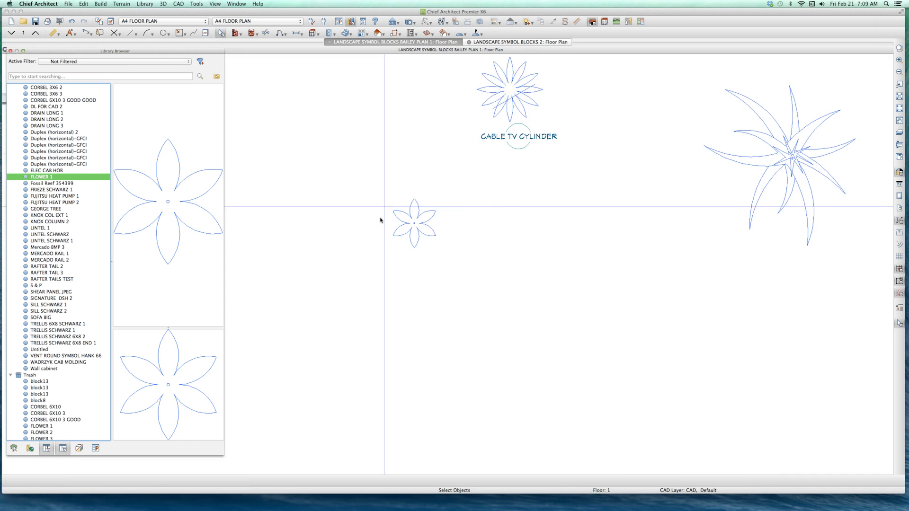
{"action": "scroll", "coordinate": [370, 236], "scroll_direction": "down", "scroll_amount": 2}
{"action": "scroll", "coordinate": [370, 237], "scroll_direction": "down", "scroll_amount": 3}
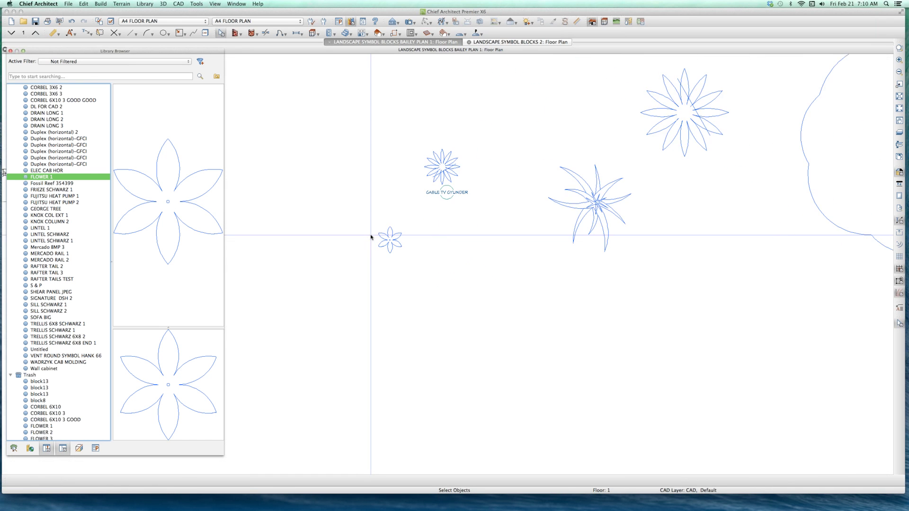
{"action": "scroll", "coordinate": [374, 237], "scroll_direction": "down", "scroll_amount": 2}
Place a new plant image and move it into the open space below the shrubs.
{"action": "scroll", "coordinate": [378, 257], "scroll_direction": "down", "scroll_amount": 2}
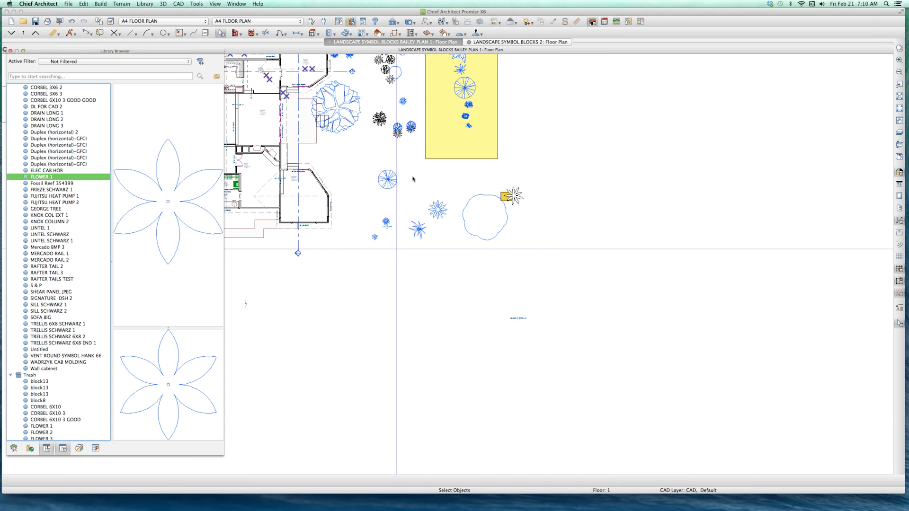
{"action": "scroll", "coordinate": [406, 131], "scroll_direction": "up", "scroll_amount": 4}
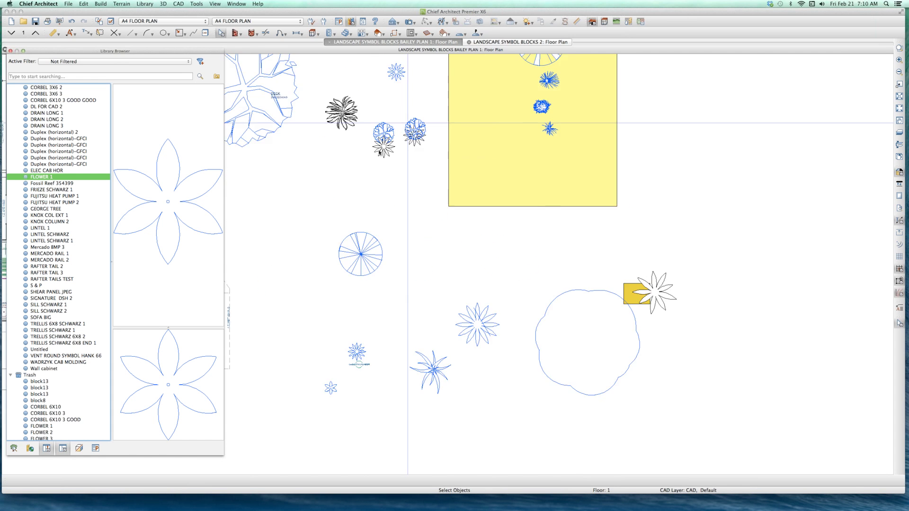
{"action": "scroll", "coordinate": [406, 131], "scroll_direction": "up", "scroll_amount": 2}
{"action": "left_click", "coordinate": [368, 161]}
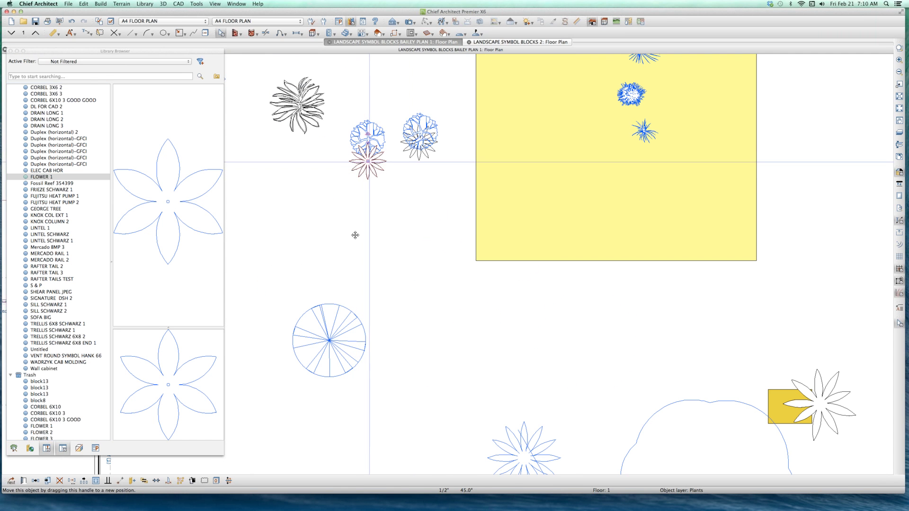
{"action": "left_click_drag", "start_coordinate": [368, 162], "coordinate": [349, 233]}
{"action": "scroll", "coordinate": [347, 244], "scroll_direction": "up", "scroll_amount": 3}
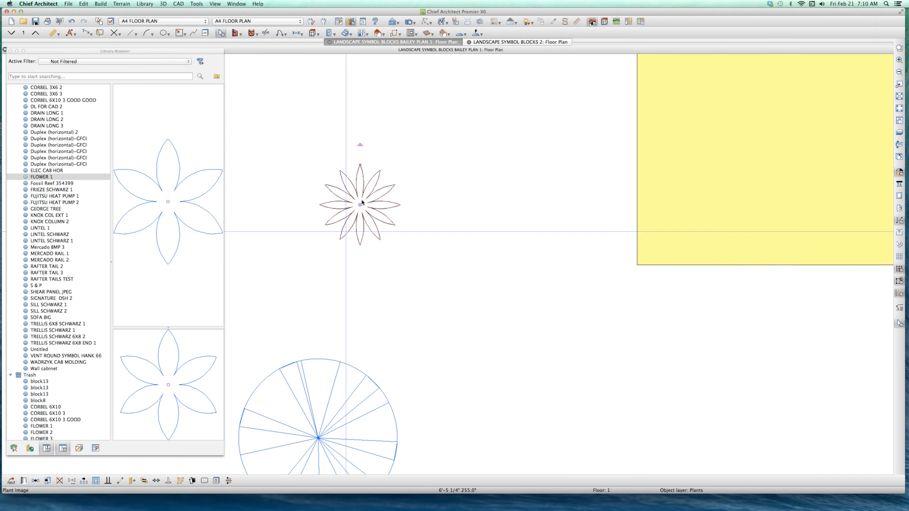
Set the plant's 2D plan symbol to the FLOWER 1 block from the User Catalog.
{"action": "double_click", "coordinate": [346, 242]}
{"action": "left_click", "coordinate": [563, 83]}
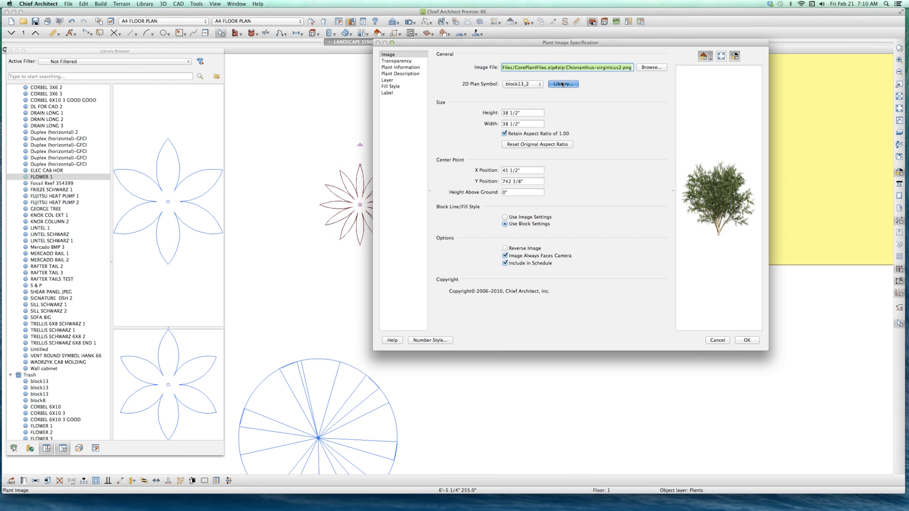
{"action": "left_click", "coordinate": [468, 134]}
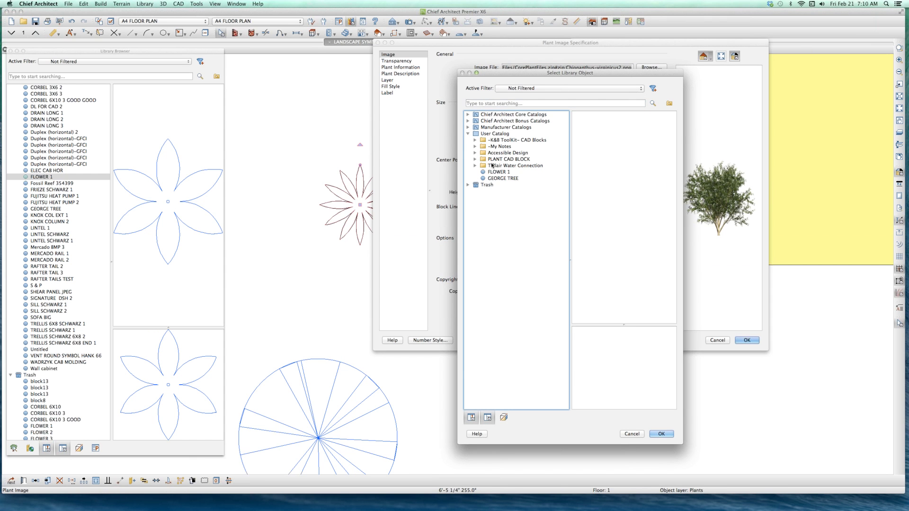
{"action": "left_click", "coordinate": [662, 434]}
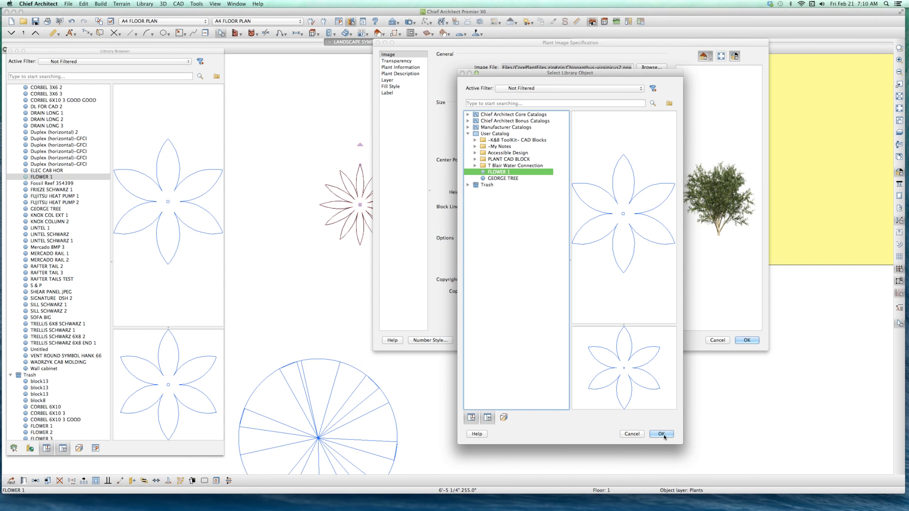
{"action": "left_click", "coordinate": [739, 340]}
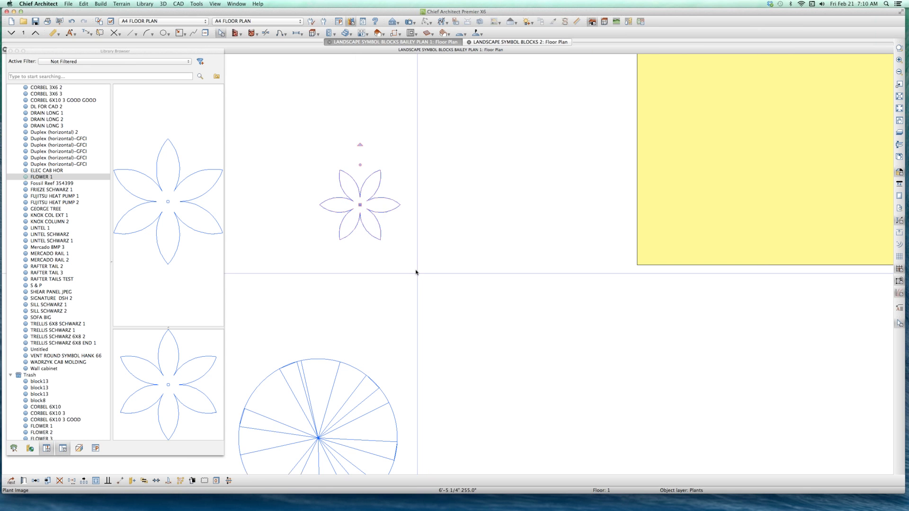
{"action": "left_click", "coordinate": [418, 274]}
Open Object Layer Properties for the flower plant.
{"action": "scroll", "coordinate": [355, 202], "scroll_direction": "up", "scroll_amount": 3}
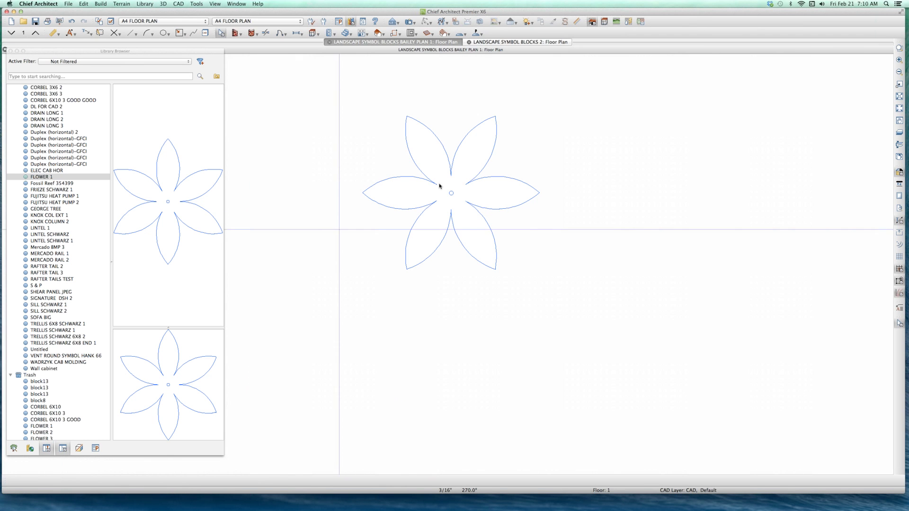
{"action": "right_click", "coordinate": [439, 186]}
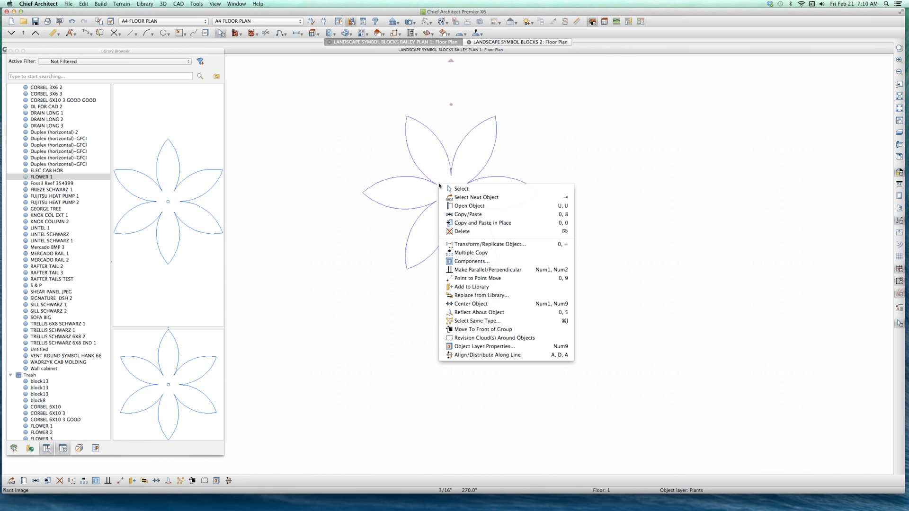
{"action": "left_click", "coordinate": [419, 161]}
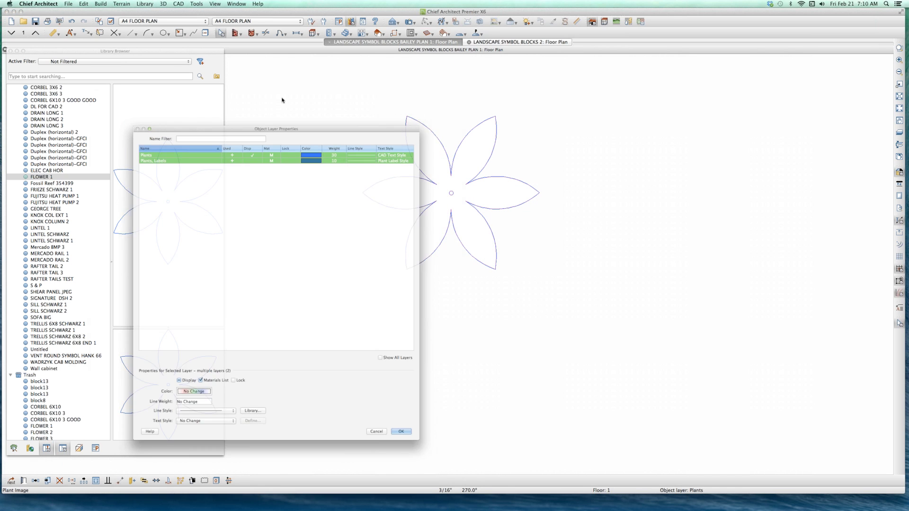
Set the Plants layer colour to red.
{"action": "left_click", "coordinate": [183, 131]}
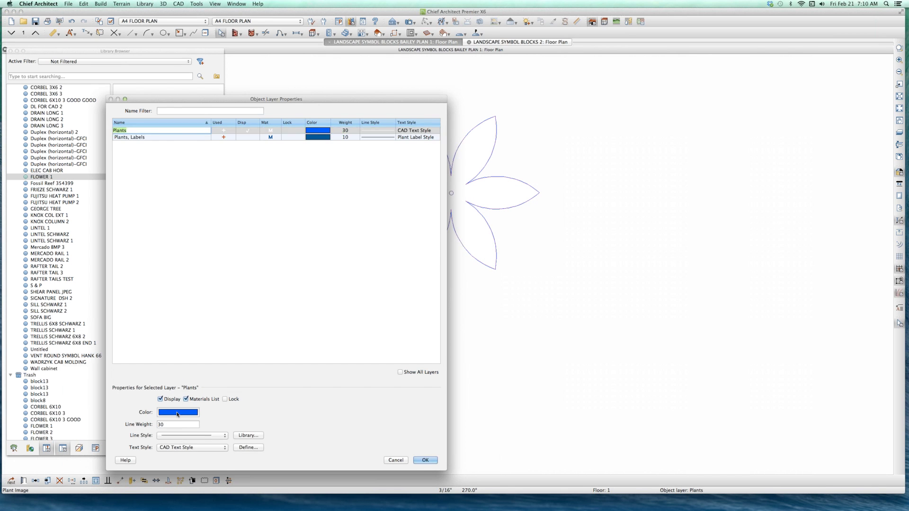
{"action": "left_click", "coordinate": [171, 413]}
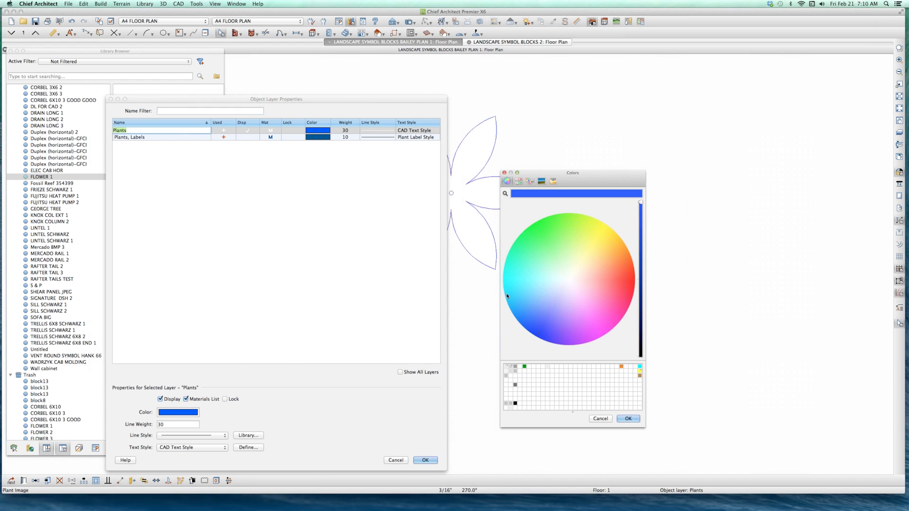
{"action": "left_click", "coordinate": [627, 277]}
{"action": "left_click", "coordinate": [628, 418]}
{"action": "left_click", "coordinate": [425, 460]}
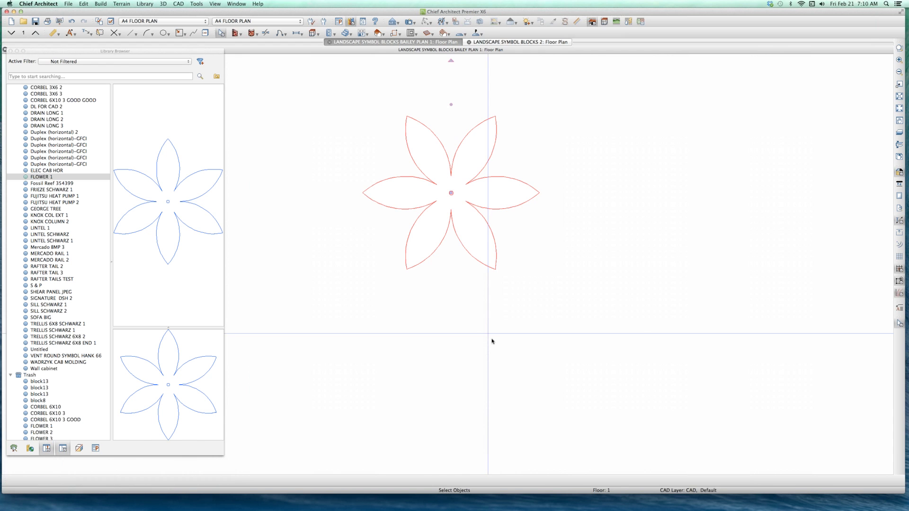
Copy the red flower plant and paste a duplicate beneath the shrubs.
{"action": "scroll", "coordinate": [488, 335], "scroll_direction": "down", "scroll_amount": 5}
{"action": "left_click", "coordinate": [484, 300]}
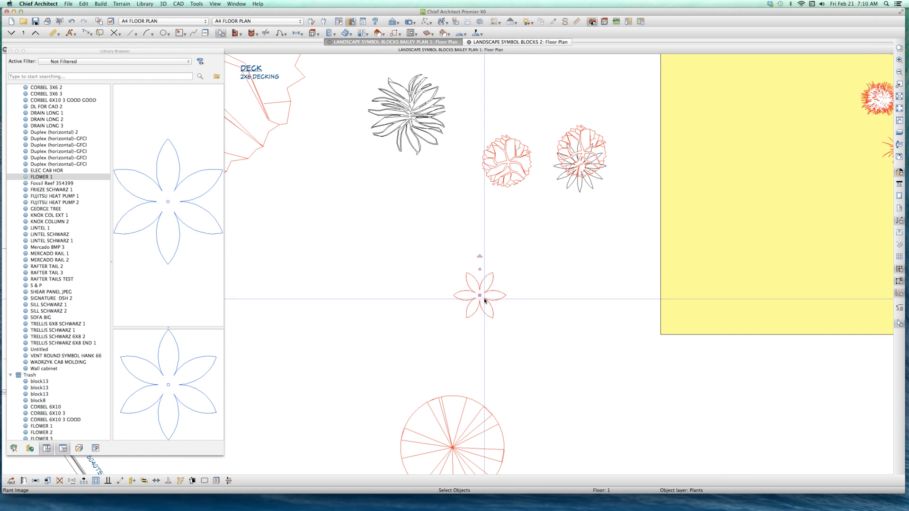
{"action": "key", "text": "super+v"}
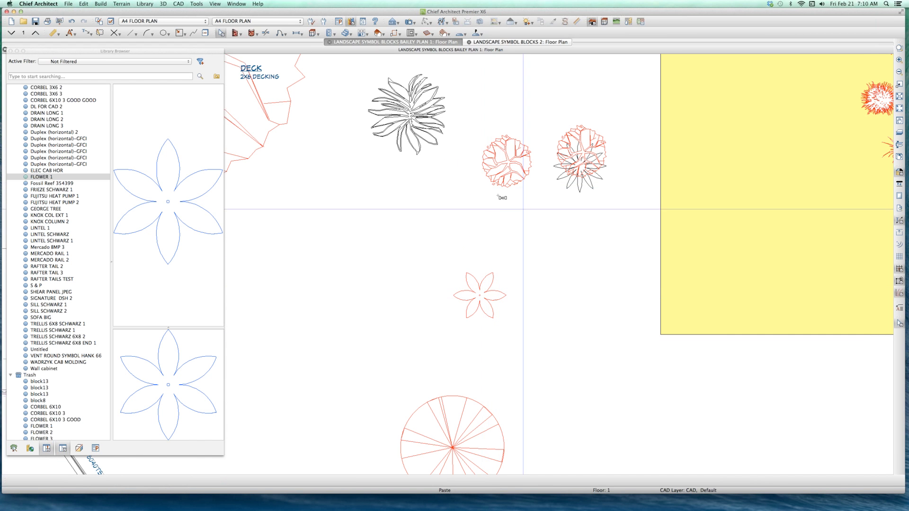
{"action": "left_click", "coordinate": [511, 258]}
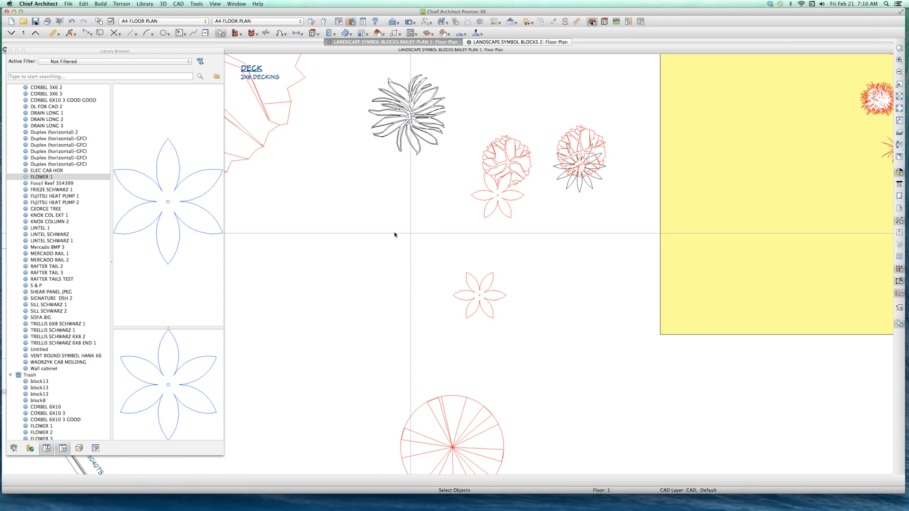
Place a FLOWER 1 block from the Library Browser onto the landscape plan.
{"action": "scroll", "coordinate": [395, 235], "scroll_direction": "down", "scroll_amount": 2}
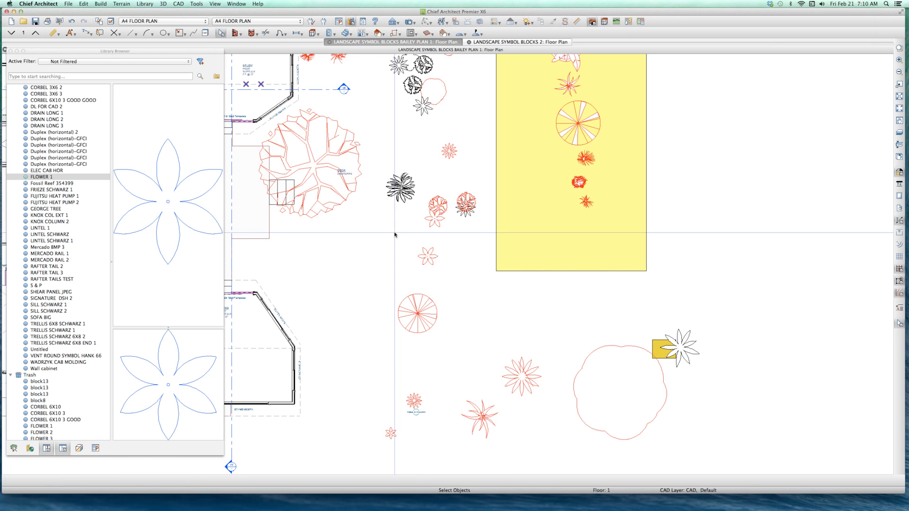
{"action": "left_click", "coordinate": [431, 259]}
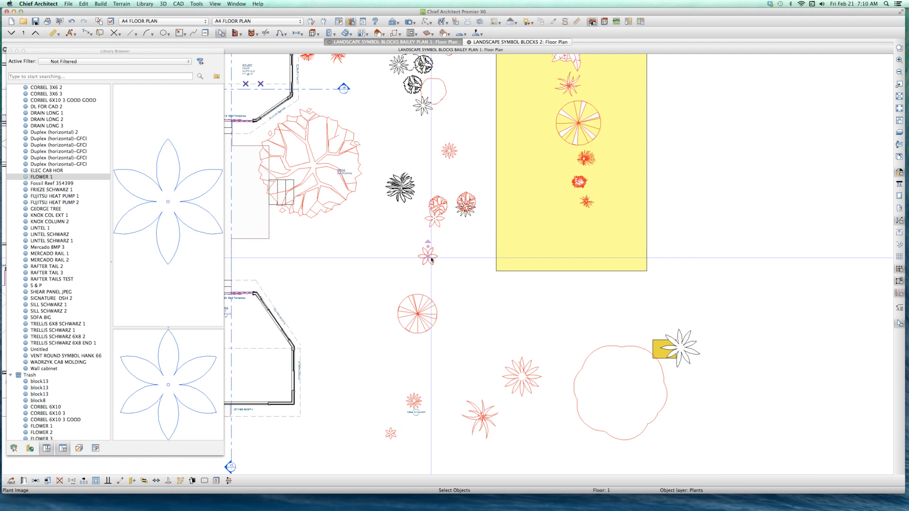
{"action": "scroll", "coordinate": [431, 259], "scroll_direction": "up", "scroll_amount": 1}
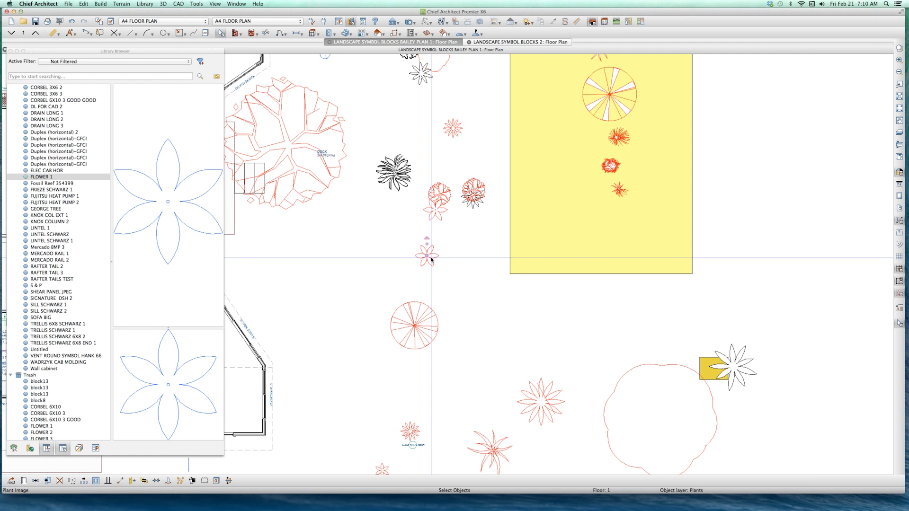
{"action": "left_click", "coordinate": [45, 178]}
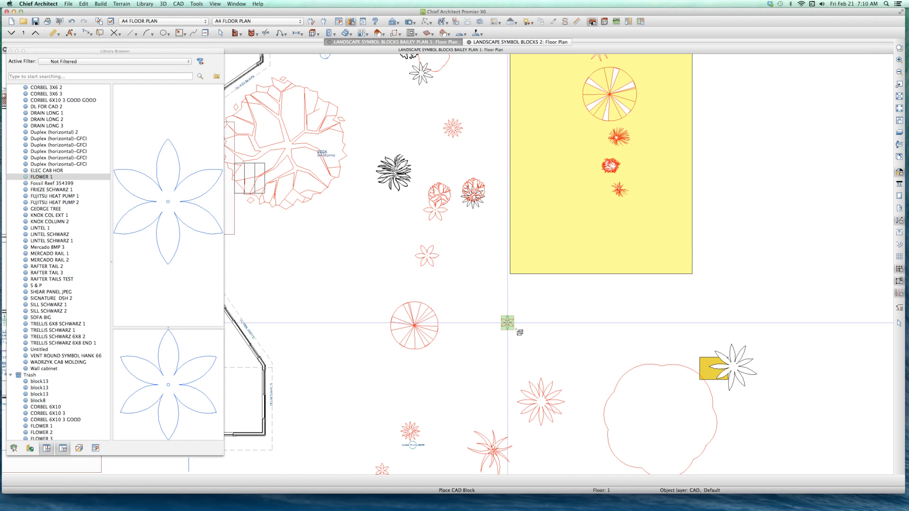
{"action": "scroll", "coordinate": [507, 322], "scroll_direction": "up", "scroll_amount": 5}
{"action": "left_click", "coordinate": [473, 290]}
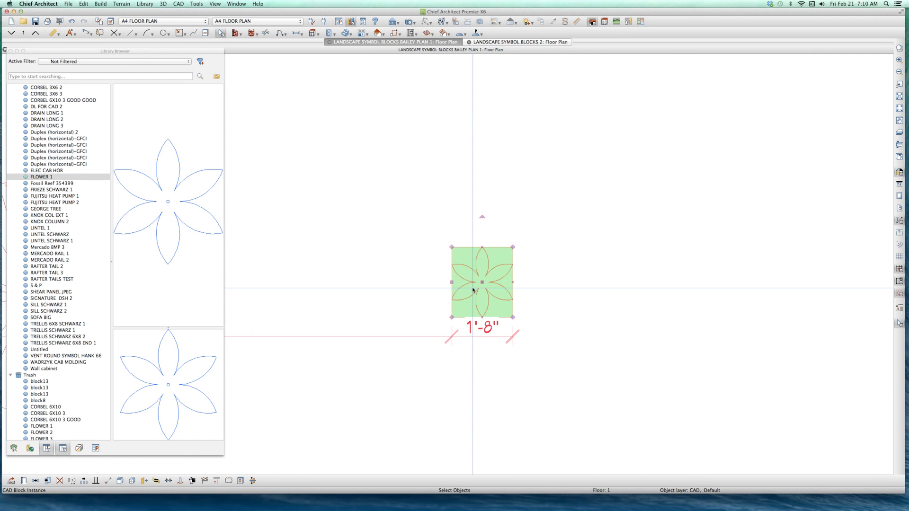
Set the placed FLOWER 1 block's line and fill style to By Object.
{"action": "double_click", "coordinate": [481, 289]}
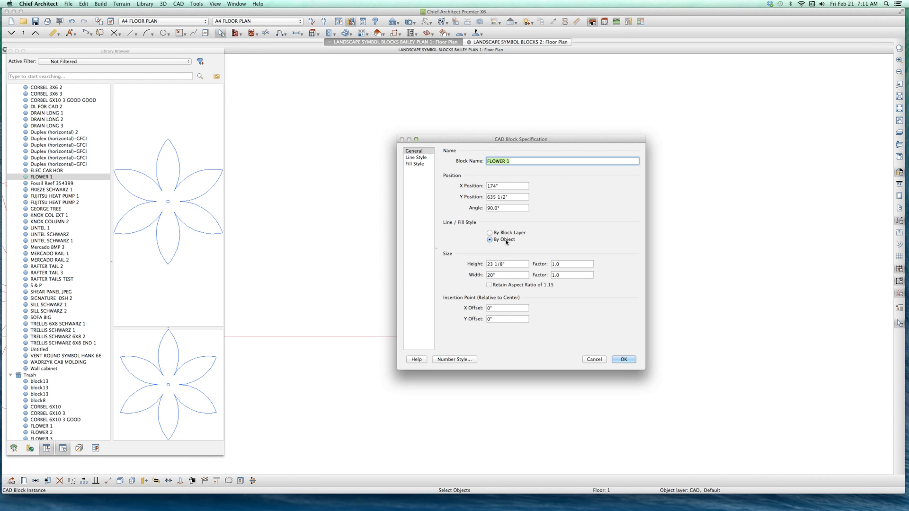
{"action": "left_click", "coordinate": [622, 360]}
{"action": "left_click", "coordinate": [587, 326]}
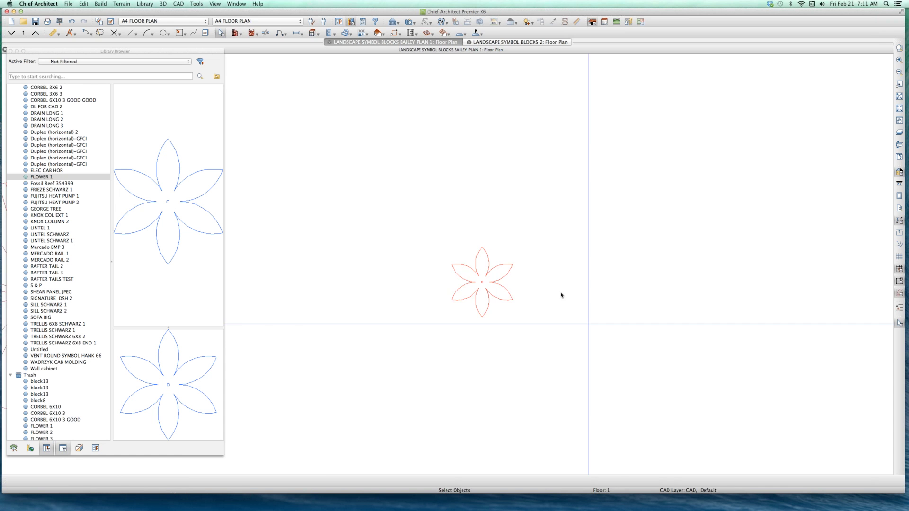
{"action": "scroll", "coordinate": [521, 308], "scroll_direction": "down", "scroll_amount": 3}
{"action": "scroll", "coordinate": [505, 323], "scroll_direction": "down", "scroll_amount": 3}
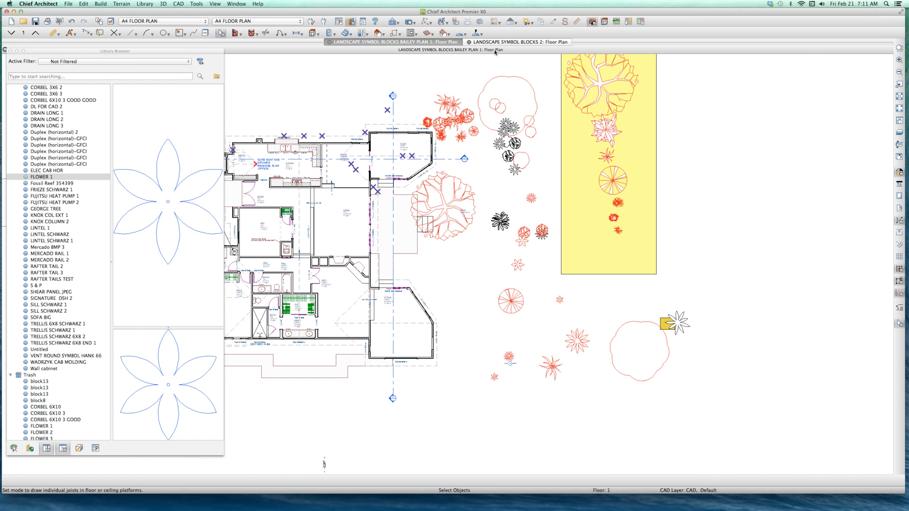
Switch to LANDSCAPE SYMBOL BLOCKS 2 and tile it vertically beside the Bailey landscape plan.
{"action": "left_click", "coordinate": [520, 41]}
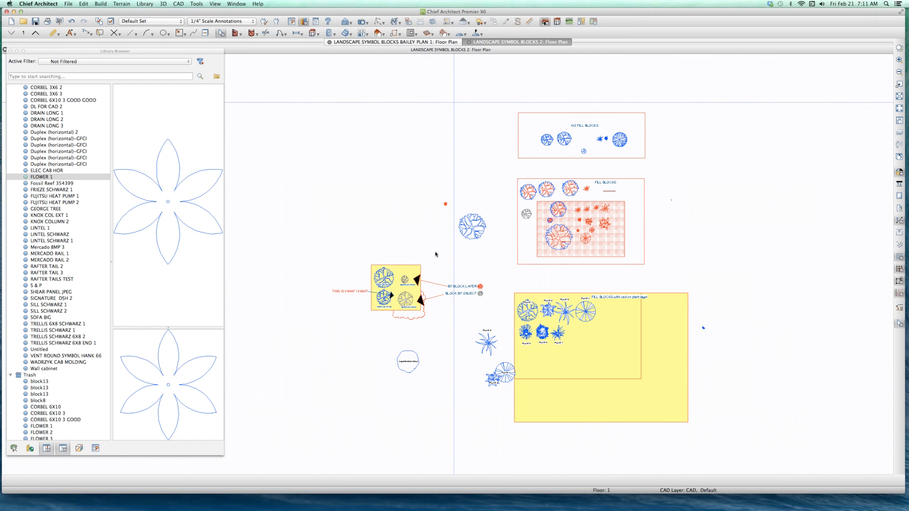
{"action": "scroll", "coordinate": [412, 334], "scroll_direction": "up", "scroll_amount": 1}
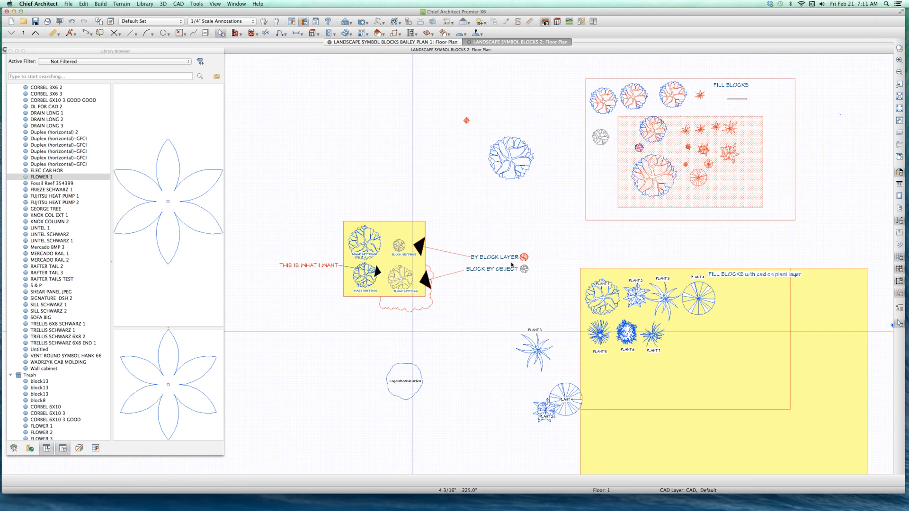
{"action": "scroll", "coordinate": [412, 334], "scroll_direction": "up", "scroll_amount": 2}
{"action": "key", "text": "ctrl+shift+v"}
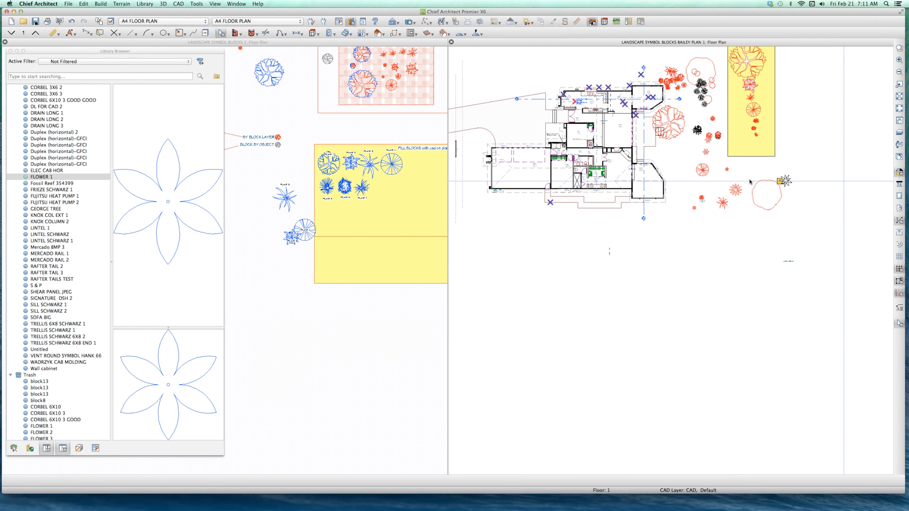
{"action": "scroll", "coordinate": [840, 181], "scroll_direction": "up", "scroll_amount": 2}
{"action": "scroll", "coordinate": [659, 164], "scroll_direction": "up", "scroll_amount": 1}
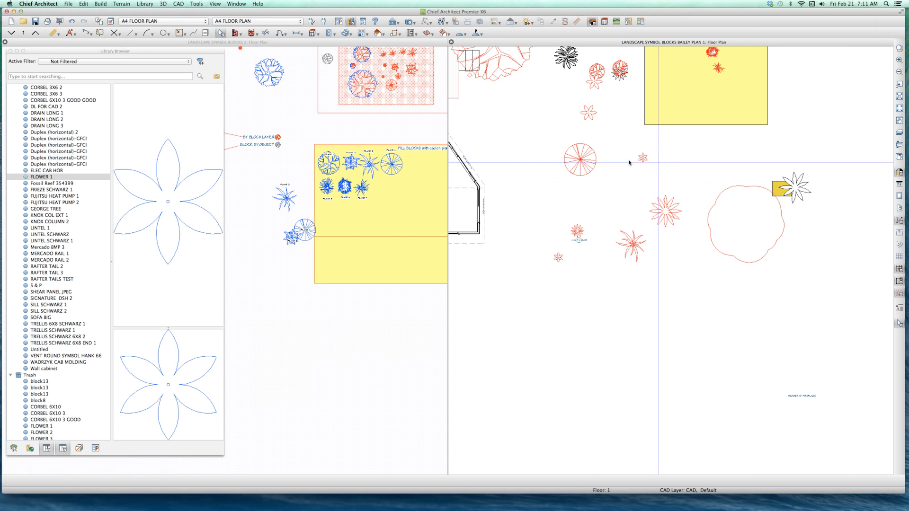
Check the small red flower plant and FLOWER 1 block settings without changing them.
{"action": "left_click", "coordinate": [590, 113]}
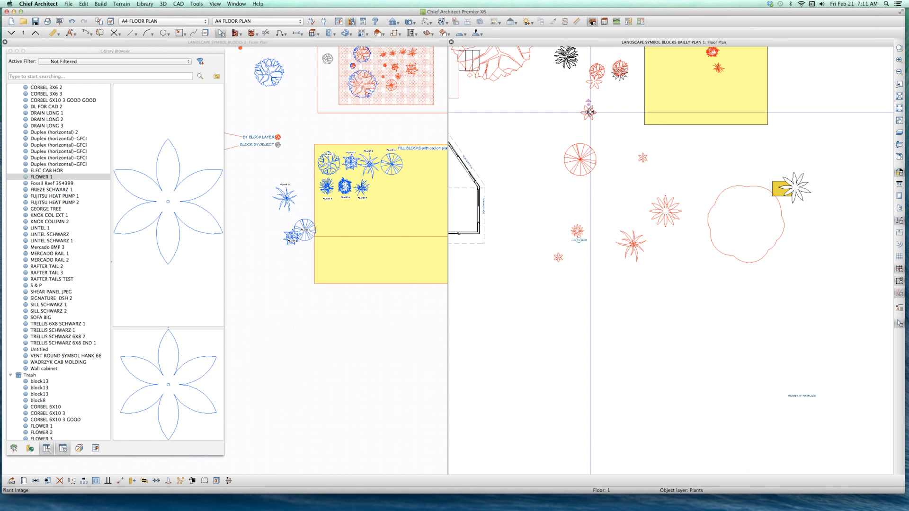
{"action": "double_click", "coordinate": [590, 113]}
{"action": "key", "text": "Escape"}
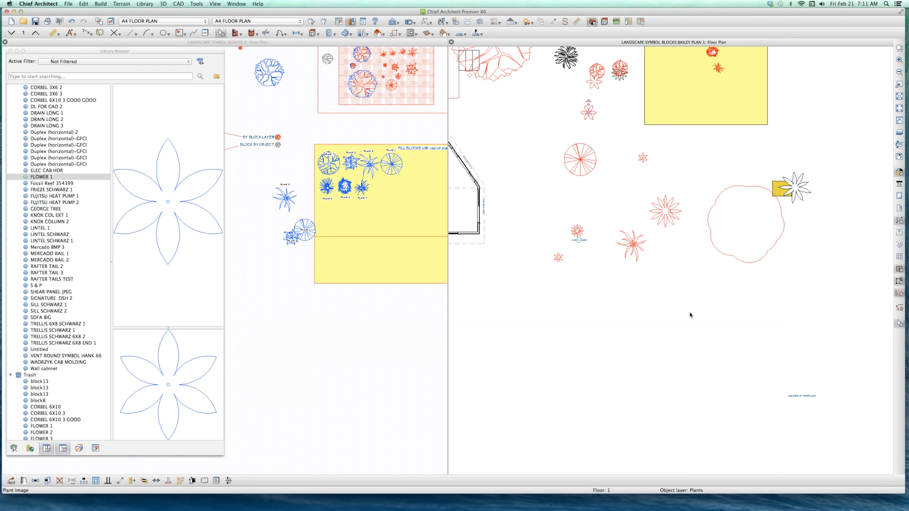
{"action": "left_click", "coordinate": [642, 158]}
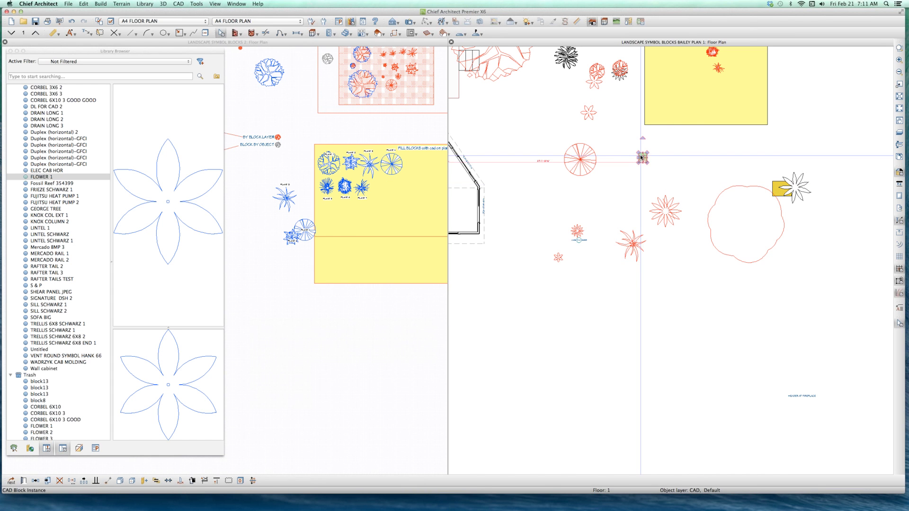
{"action": "double_click", "coordinate": [641, 157]}
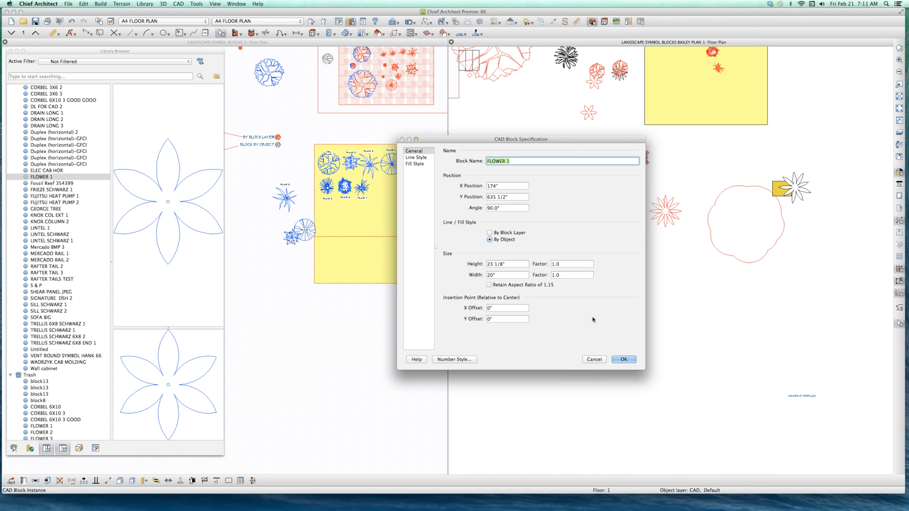
{"action": "left_click", "coordinate": [595, 360]}
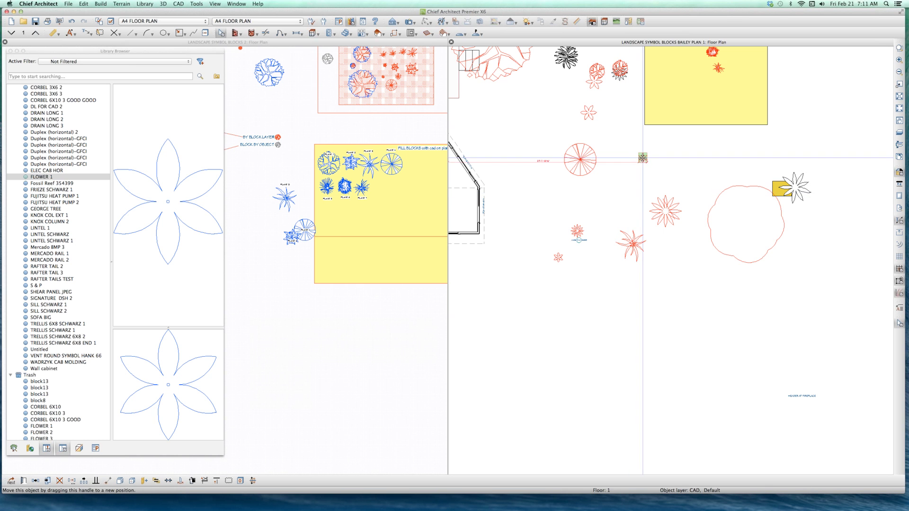
Move the FLOWER 1 block down and left below the other red plants and confirm its settings.
{"action": "left_click_drag", "start_coordinate": [642, 158], "coordinate": [547, 313]}
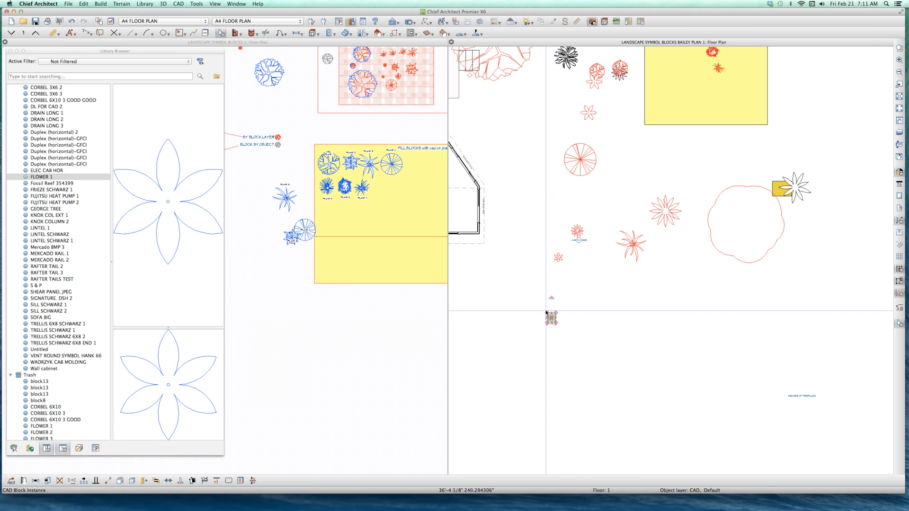
{"action": "double_click", "coordinate": [559, 313]}
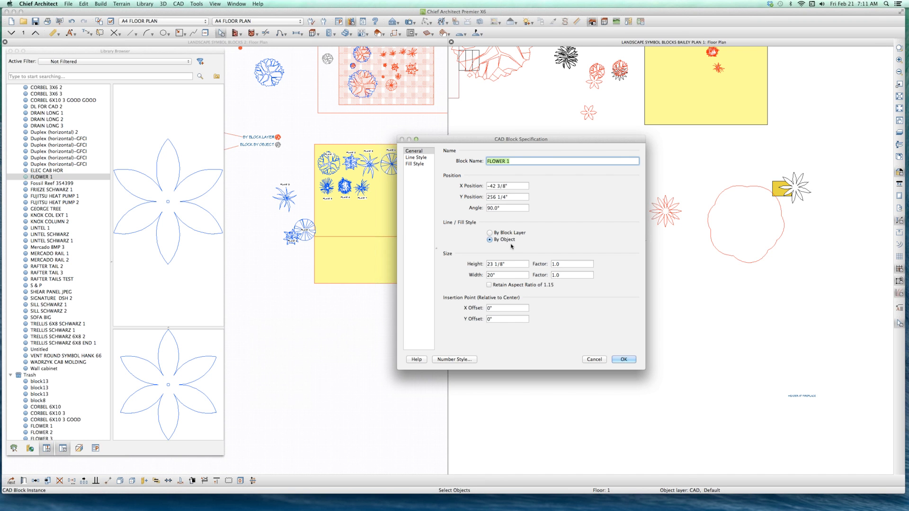
{"action": "left_click", "coordinate": [628, 361]}
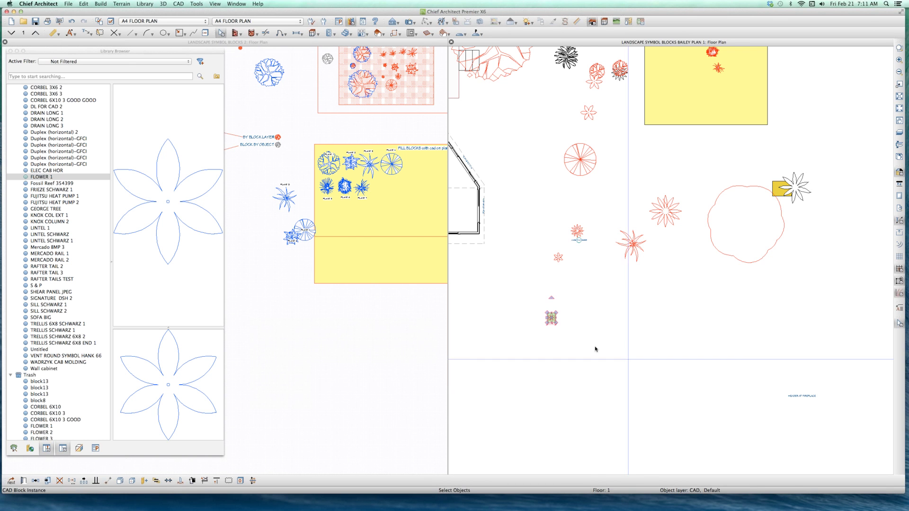
{"action": "key", "text": "Escape"}
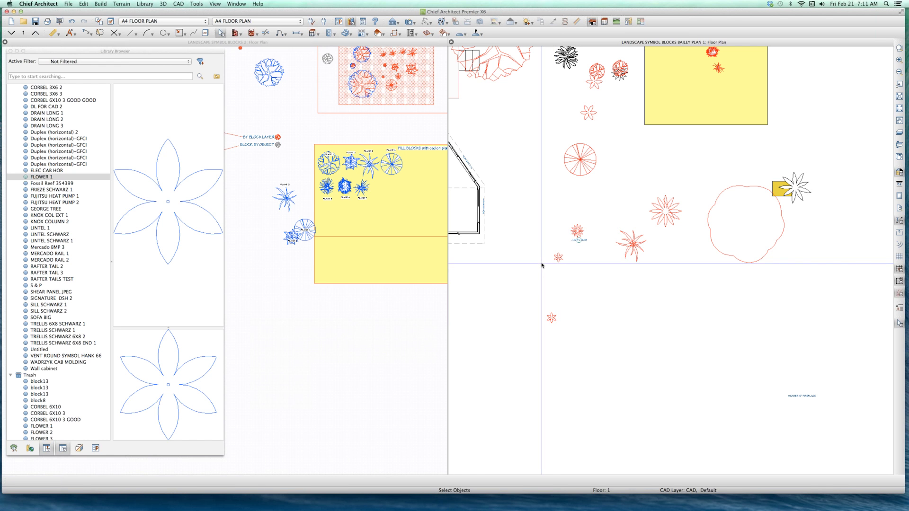
Update the existing flower plant image's Block Line/Fill Style setting.
{"action": "scroll", "coordinate": [592, 113], "scroll_direction": "up", "scroll_amount": 3}
{"action": "scroll", "coordinate": [592, 114], "scroll_direction": "up", "scroll_amount": 2}
{"action": "left_click", "coordinate": [591, 114]}
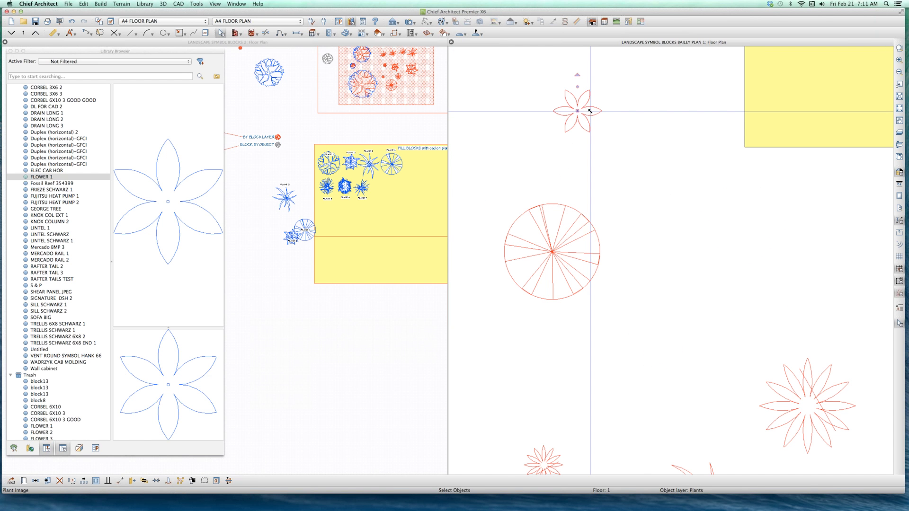
{"action": "double_click", "coordinate": [591, 112]}
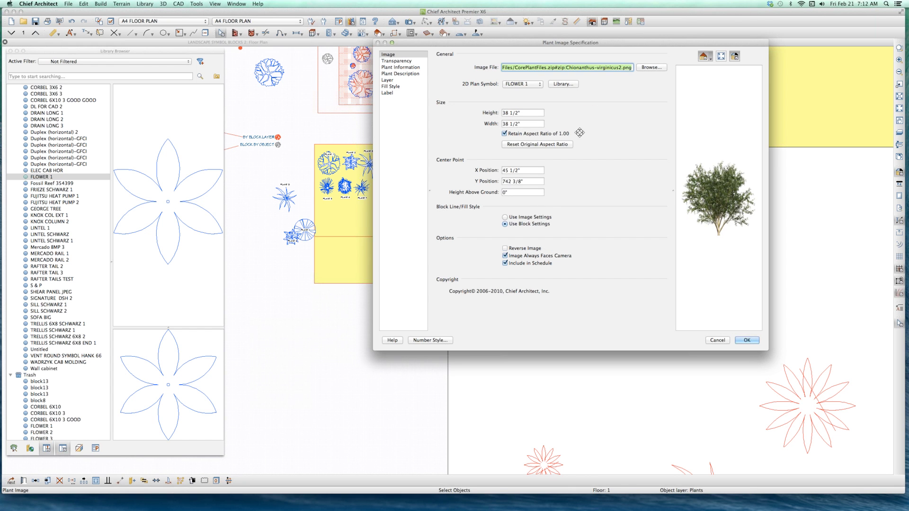
{"action": "left_click", "coordinate": [534, 216]}
{"action": "left_click", "coordinate": [746, 340]}
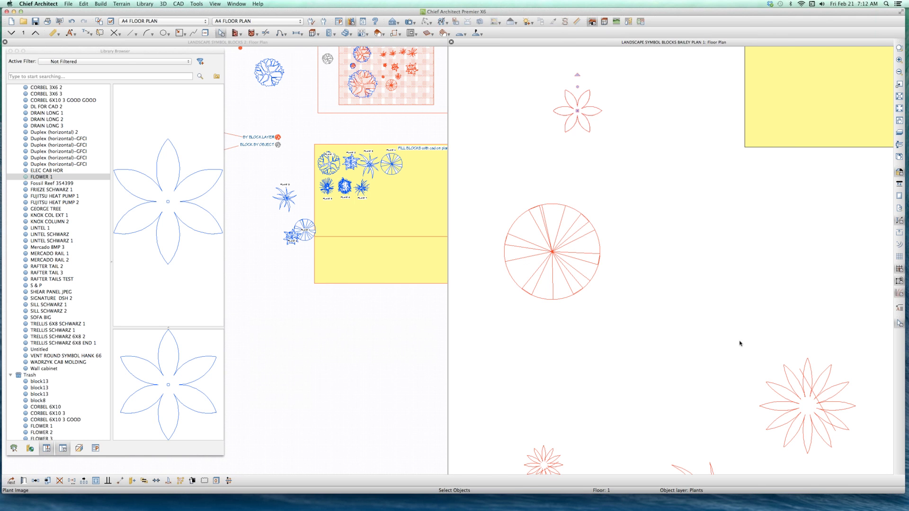
Place a flower on top of the red circle, set to Use Block Settings so it draws red.
{"action": "left_click", "coordinate": [578, 112]}
{"action": "left_click_drag", "start_coordinate": [565, 202], "coordinate": [538, 193]}
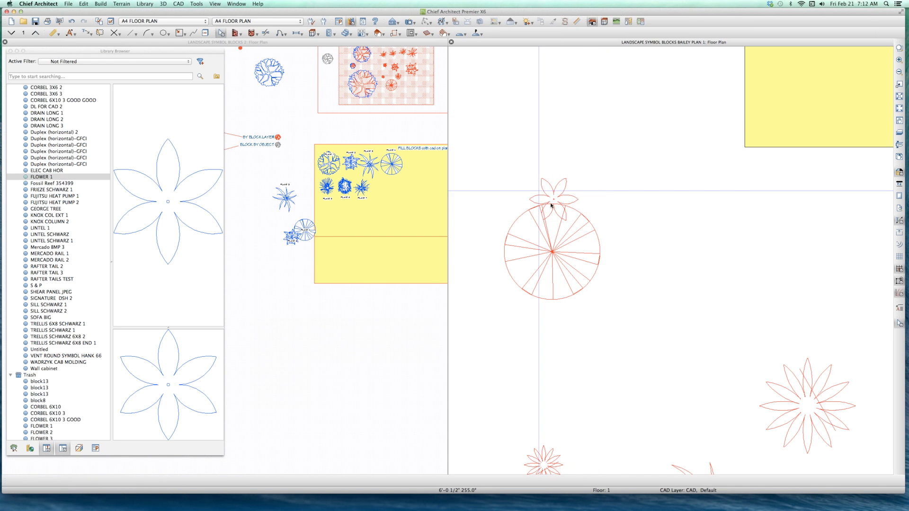
{"action": "scroll", "coordinate": [592, 211], "scroll_direction": "up", "scroll_amount": 4}
{"action": "scroll", "coordinate": [599, 290], "scroll_direction": "up", "scroll_amount": 2}
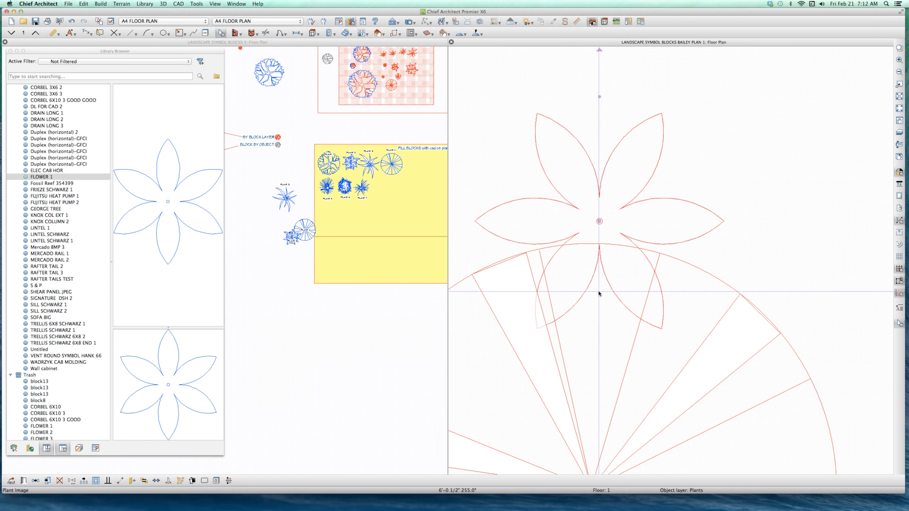
{"action": "double_click", "coordinate": [597, 268]}
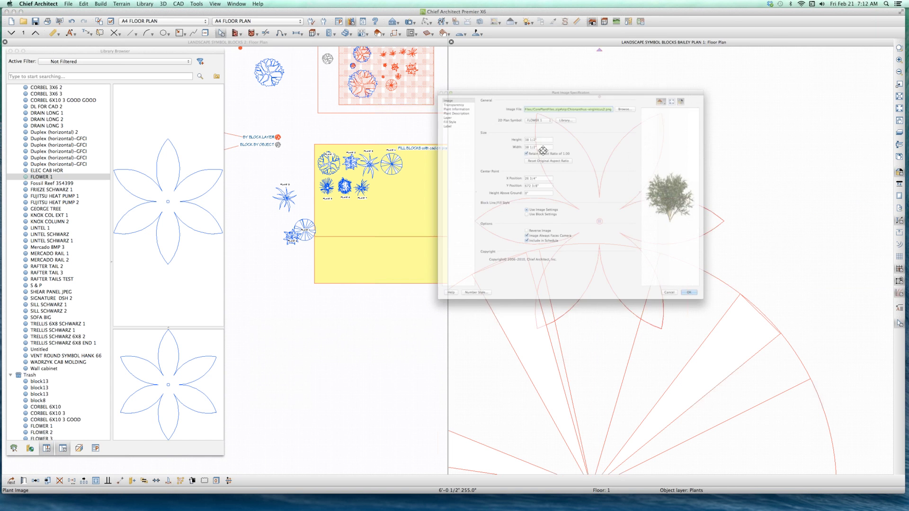
{"action": "left_click", "coordinate": [524, 224]}
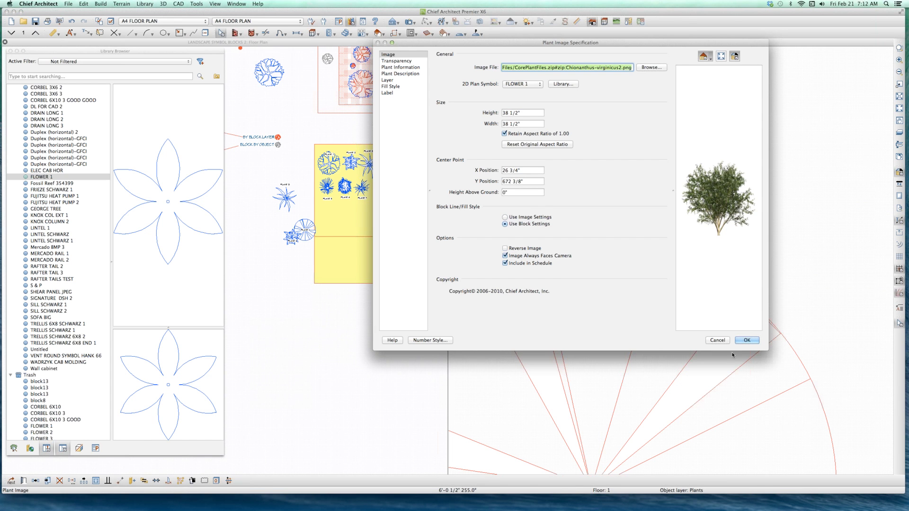
{"action": "left_click", "coordinate": [747, 341]}
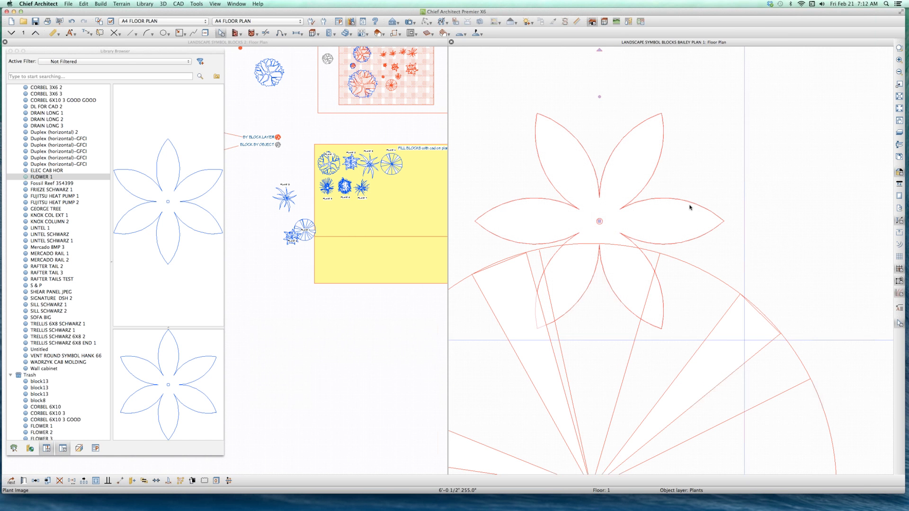
{"action": "key", "text": "Escape"}
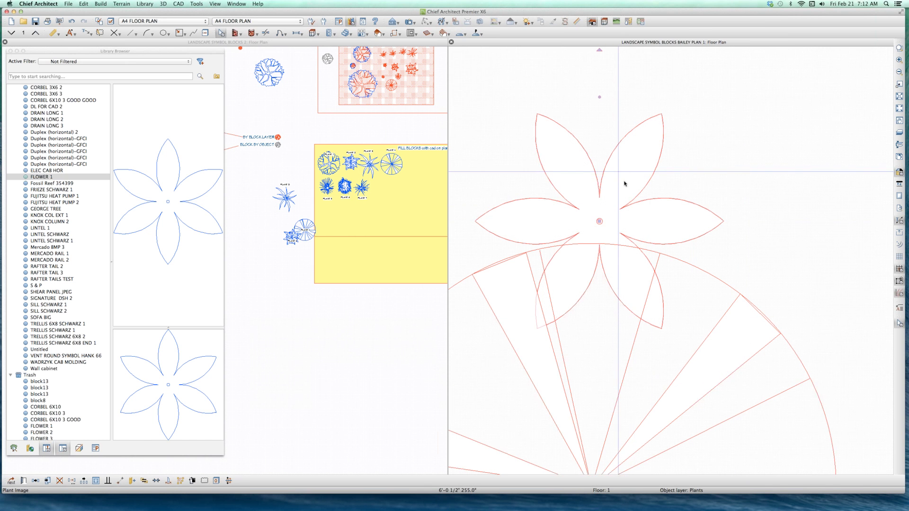
Add a second flower on the circle's right edge and move the top flower to front.
{"action": "scroll", "coordinate": [620, 184], "scroll_direction": "down", "scroll_amount": 2}
{"action": "left_click", "coordinate": [714, 271]}
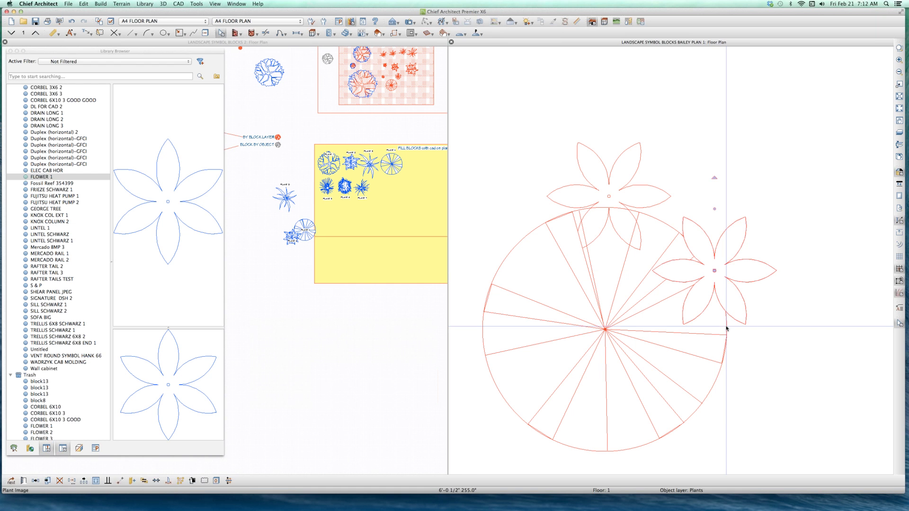
{"action": "key", "text": "Escape"}
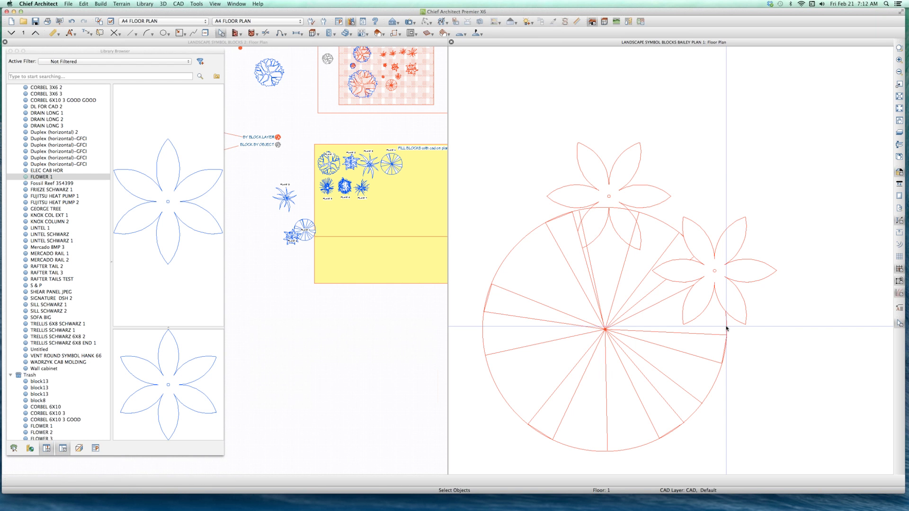
{"action": "left_click", "coordinate": [592, 171]}
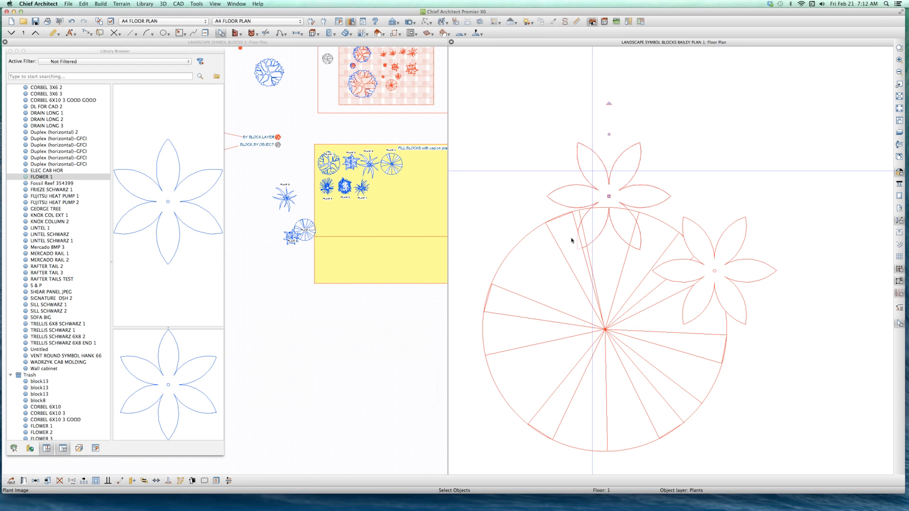
{"action": "left_click", "coordinate": [191, 480]}
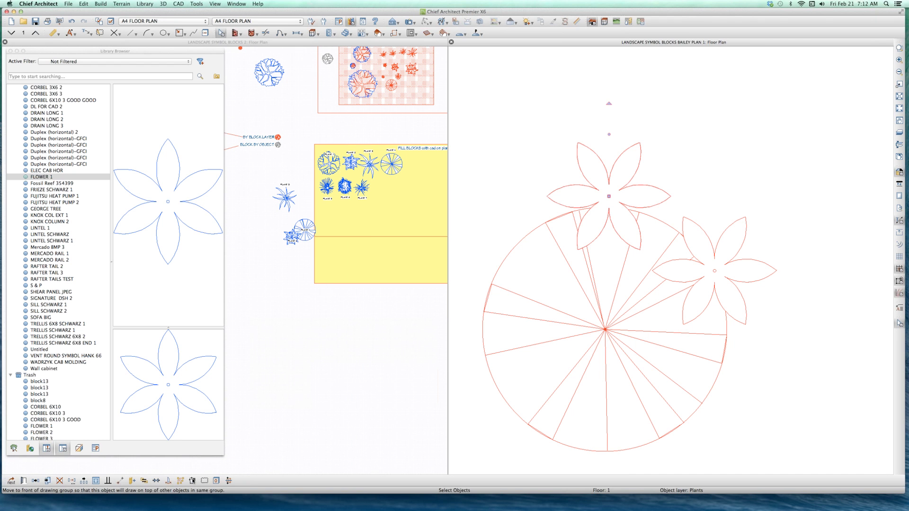
{"action": "left_click", "coordinate": [608, 101]}
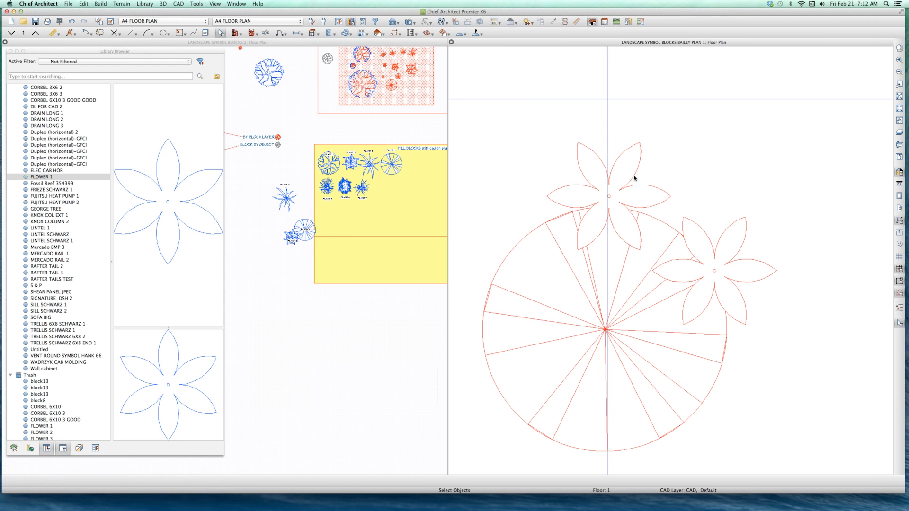
Set the other flower plant to Use Block Settings, then zoom out.
{"action": "scroll", "coordinate": [611, 190], "scroll_direction": "down", "scroll_amount": 3}
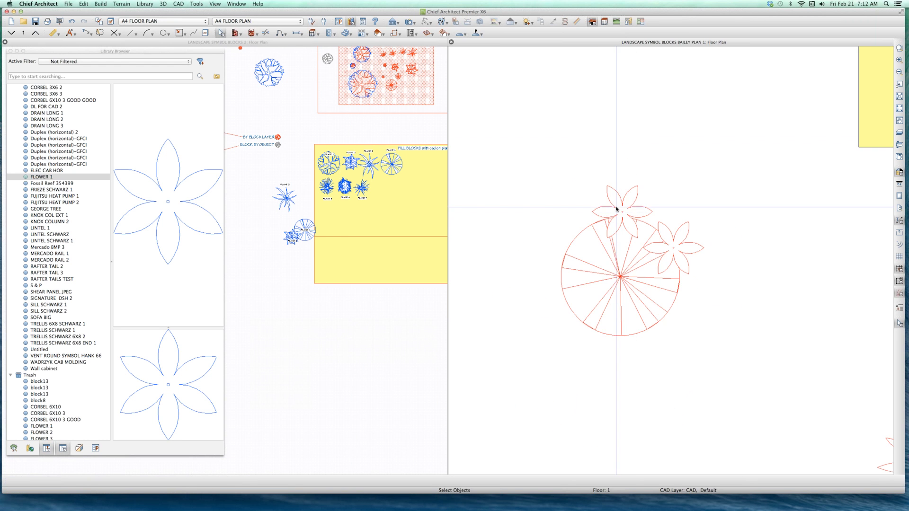
{"action": "left_click", "coordinate": [617, 208]}
{"action": "double_click", "coordinate": [604, 216]}
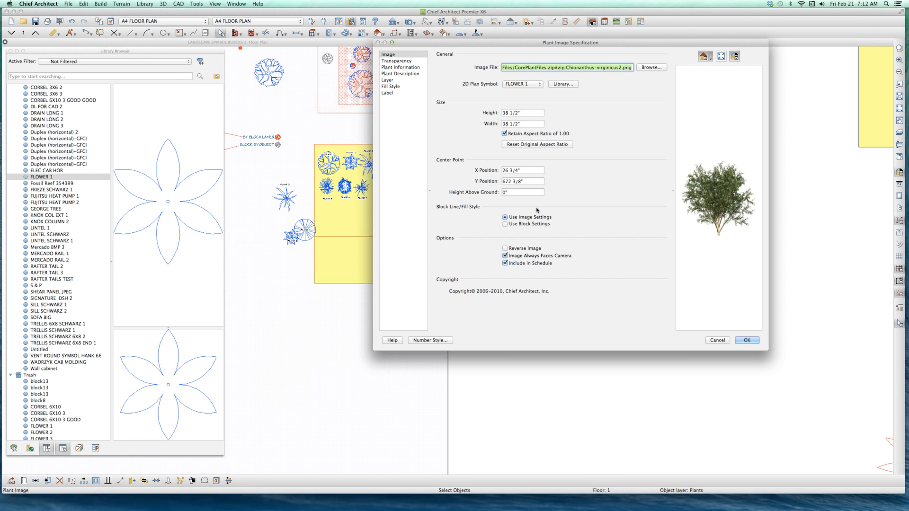
{"action": "key", "text": "Return"}
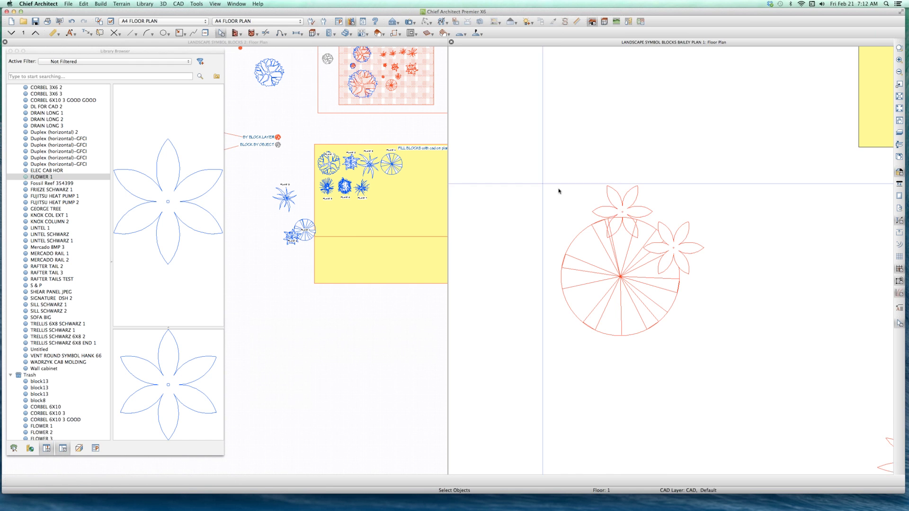
{"action": "scroll", "coordinate": [544, 185], "scroll_direction": "up", "scroll_amount": 1}
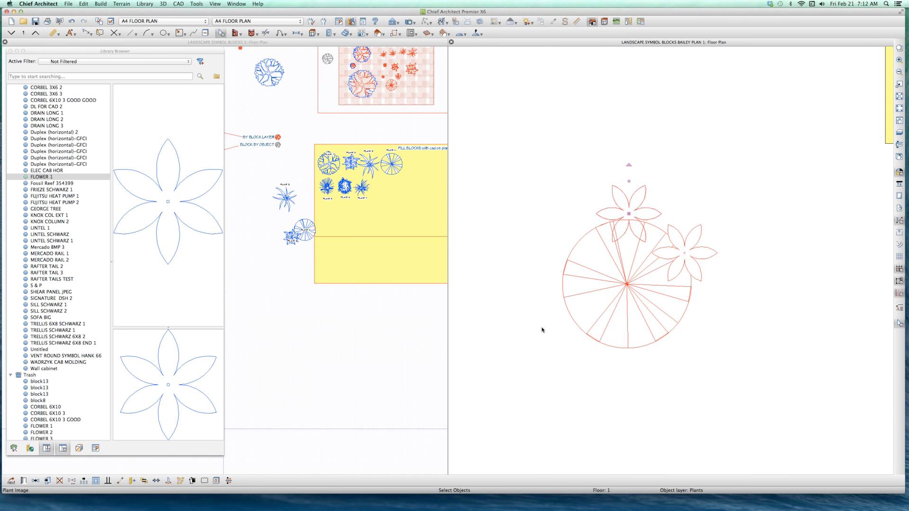
{"action": "double_click", "coordinate": [580, 275]}
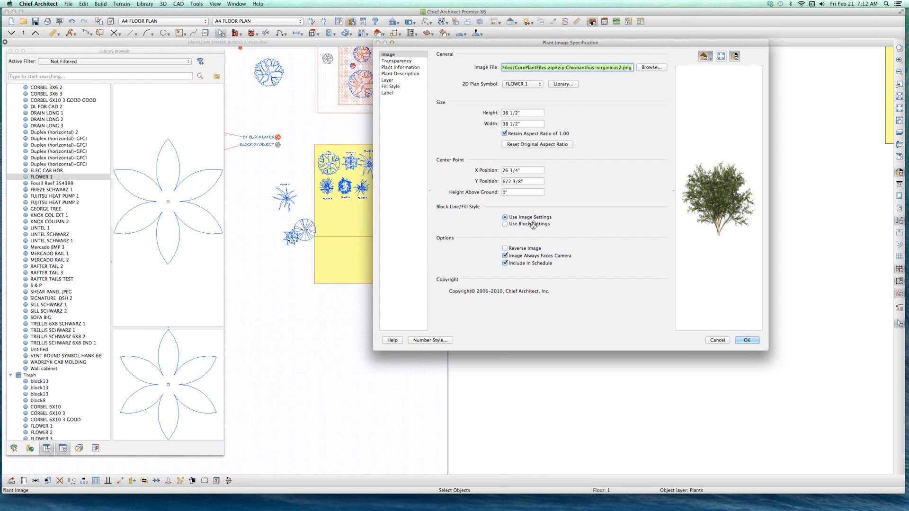
{"action": "left_click", "coordinate": [534, 224]}
{"action": "left_click", "coordinate": [742, 339]}
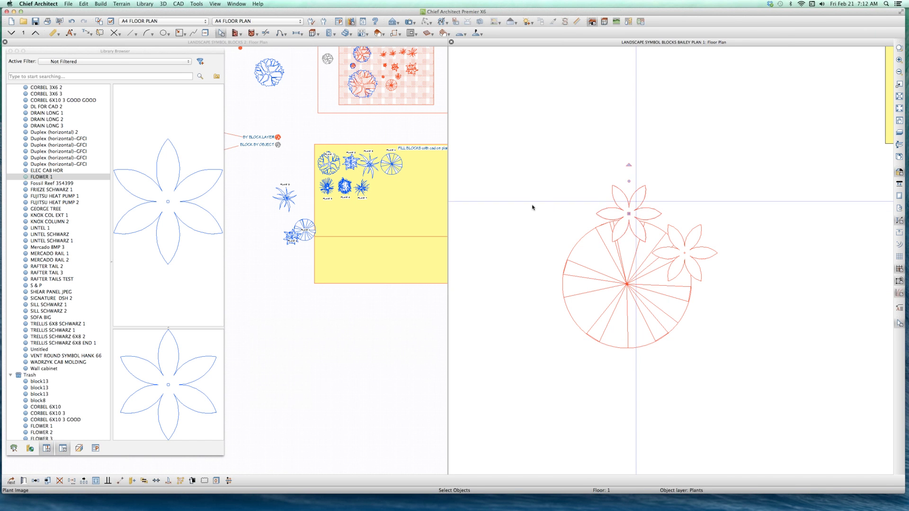
{"action": "scroll", "coordinate": [566, 217], "scroll_direction": "down", "scroll_amount": 4}
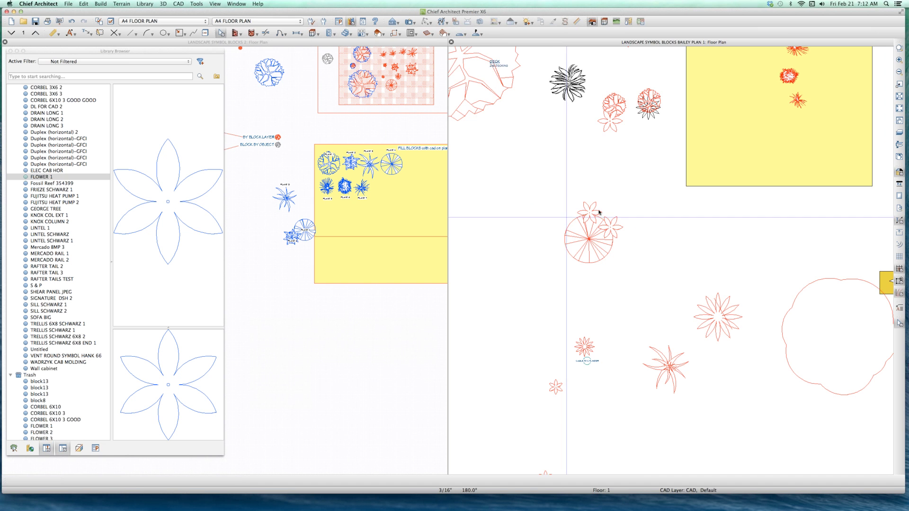
{"action": "scroll", "coordinate": [568, 219], "scroll_direction": "down", "scroll_amount": 3}
{"action": "scroll", "coordinate": [568, 219], "scroll_direction": "down", "scroll_amount": 3}
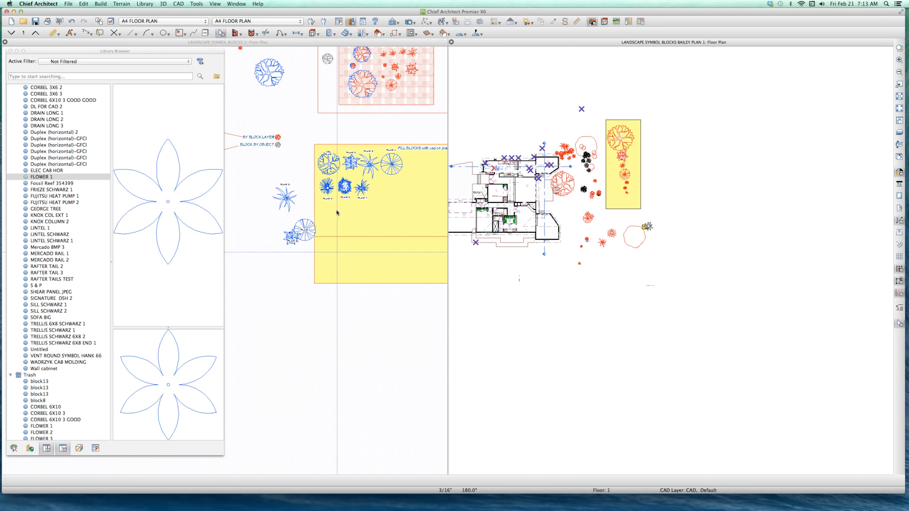
{"action": "double_click", "coordinate": [367, 44]}
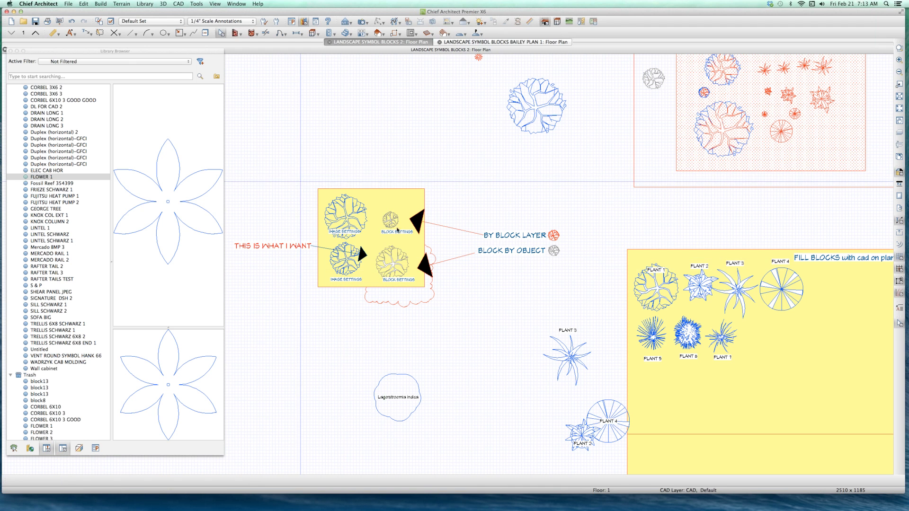
{"action": "scroll", "coordinate": [483, 254], "scroll_direction": "up", "scroll_amount": 2}
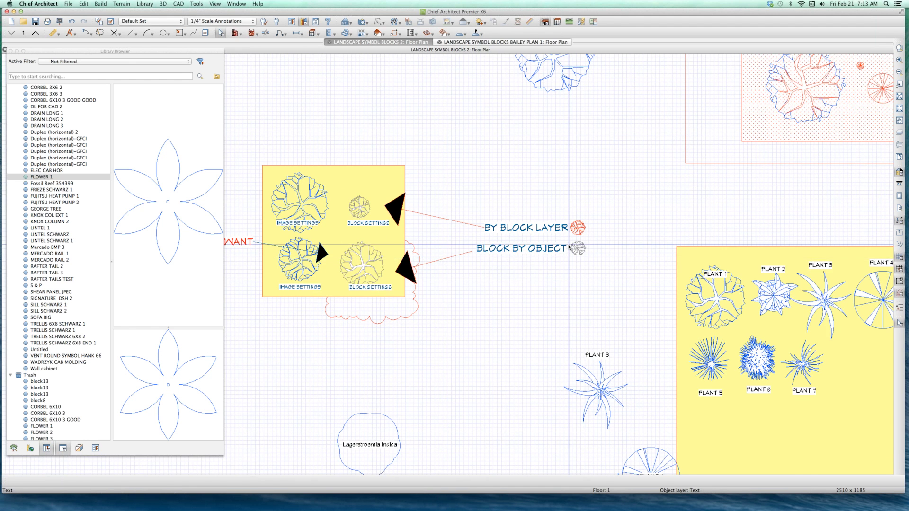
{"action": "left_click", "coordinate": [568, 248]}
{"action": "scroll", "coordinate": [569, 248], "scroll_direction": "up", "scroll_amount": 3}
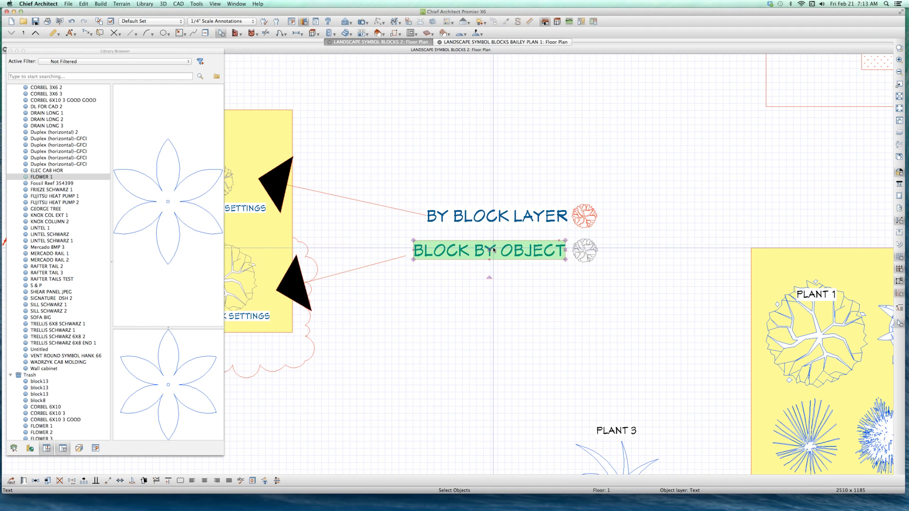
{"action": "left_click", "coordinate": [591, 251]}
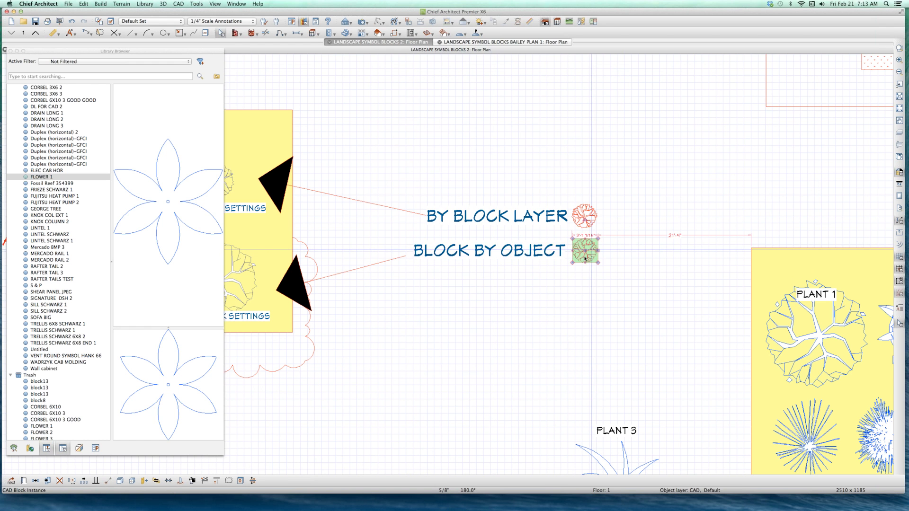
{"action": "double_click", "coordinate": [585, 259]}
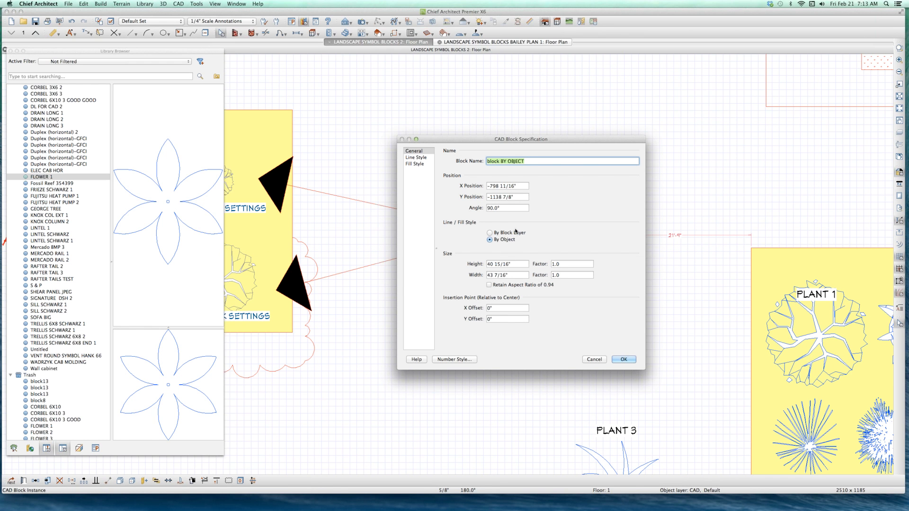
{"action": "left_click", "coordinate": [594, 359]}
{"action": "key", "text": "Escape"}
{"action": "scroll", "coordinate": [386, 285], "scroll_direction": "down", "scroll_amount": 3}
{"action": "scroll", "coordinate": [420, 275], "scroll_direction": "up", "scroll_amount": 3}
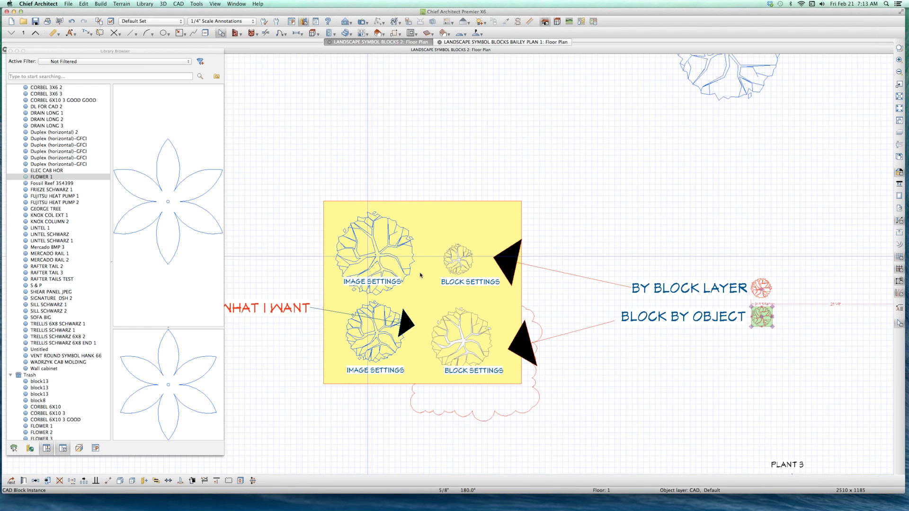
{"action": "scroll", "coordinate": [420, 275], "scroll_direction": "up", "scroll_amount": 2}
{"action": "key", "text": "Escape"}
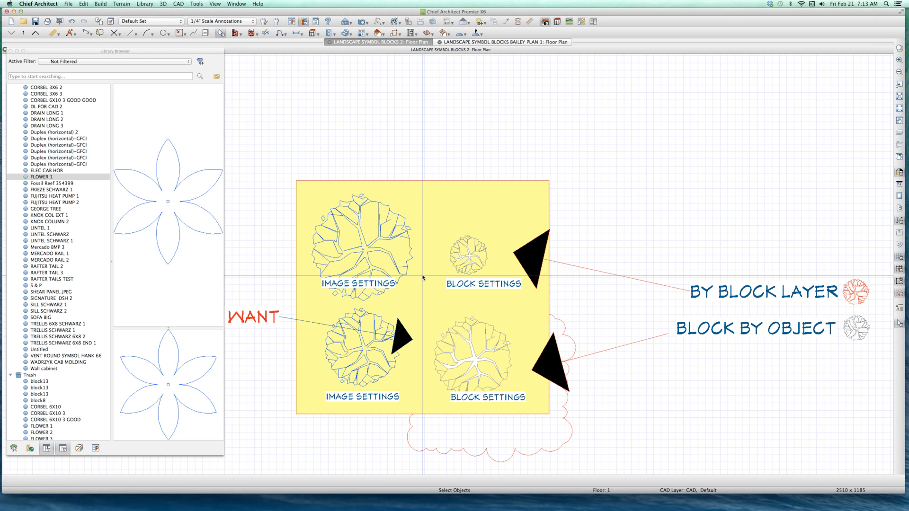
{"action": "scroll", "coordinate": [422, 277], "scroll_direction": "down", "scroll_amount": 3}
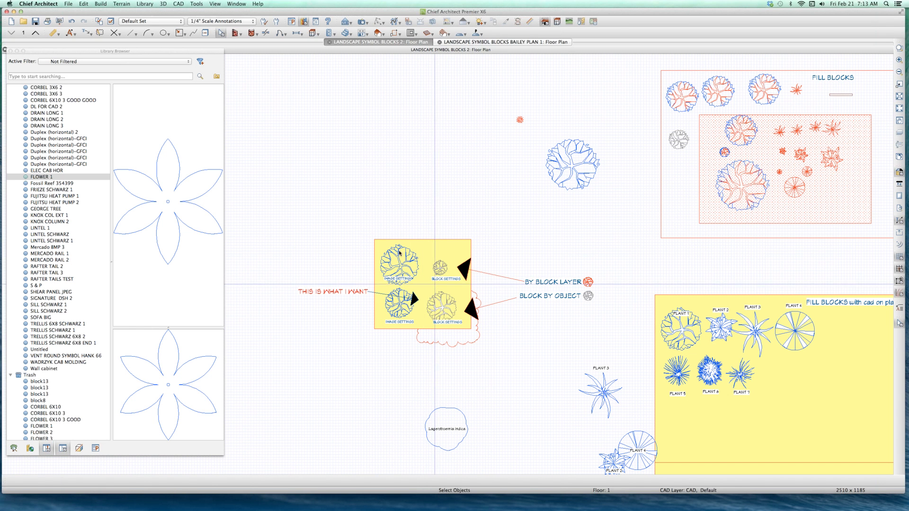
{"action": "left_click", "coordinate": [399, 253]}
{"action": "scroll", "coordinate": [399, 258], "scroll_direction": "up", "scroll_amount": 2}
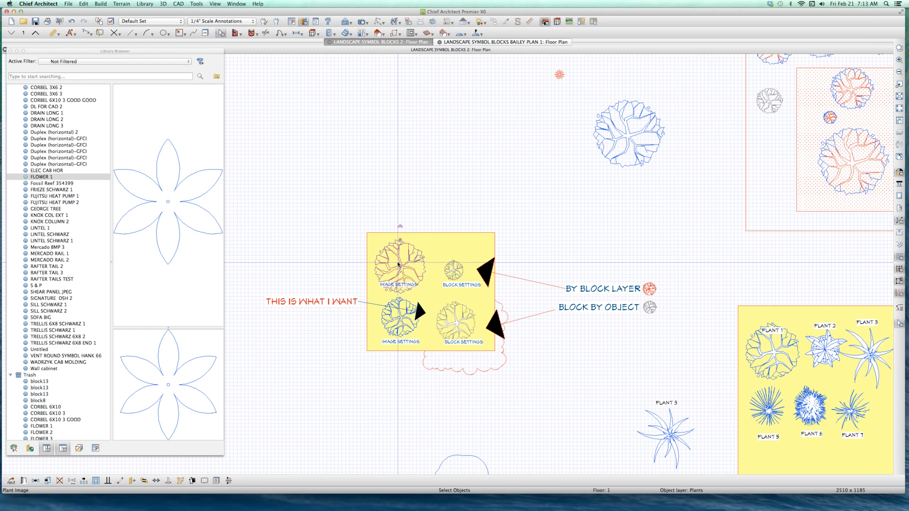
{"action": "scroll", "coordinate": [399, 264], "scroll_direction": "up", "scroll_amount": 2}
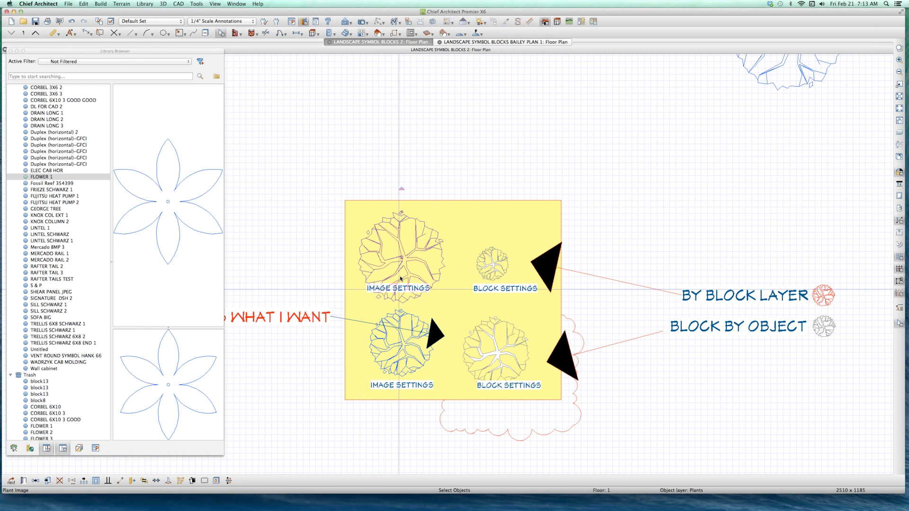
{"action": "scroll", "coordinate": [400, 279], "scroll_direction": "up", "scroll_amount": 1}
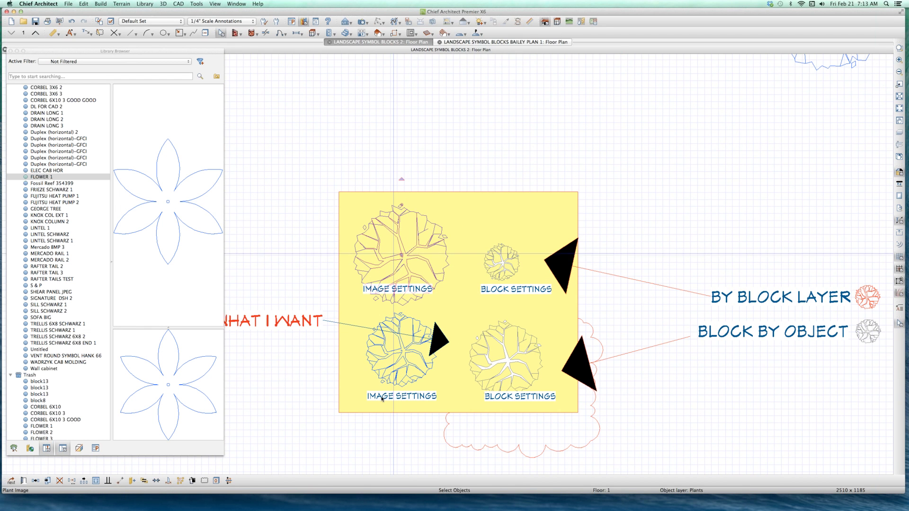
{"action": "left_click", "coordinate": [404, 351]}
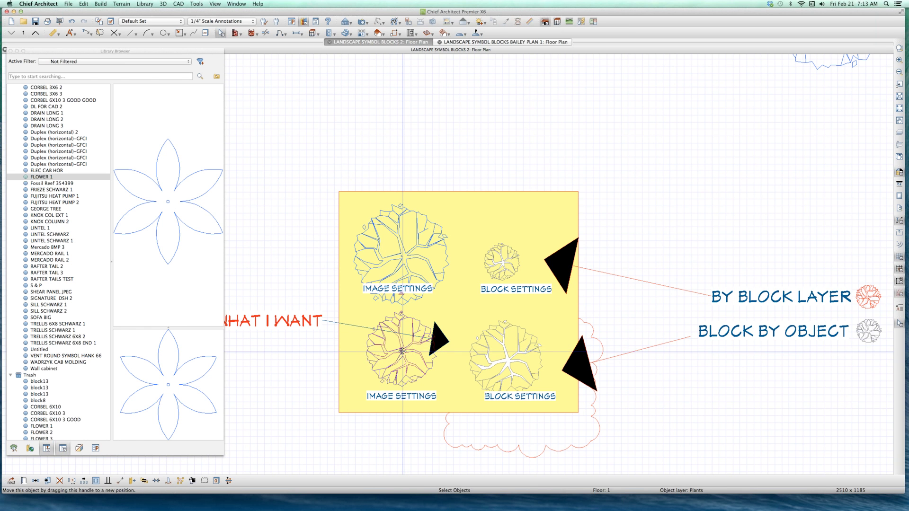
{"action": "scroll", "coordinate": [403, 353], "scroll_direction": "down", "scroll_amount": 5}
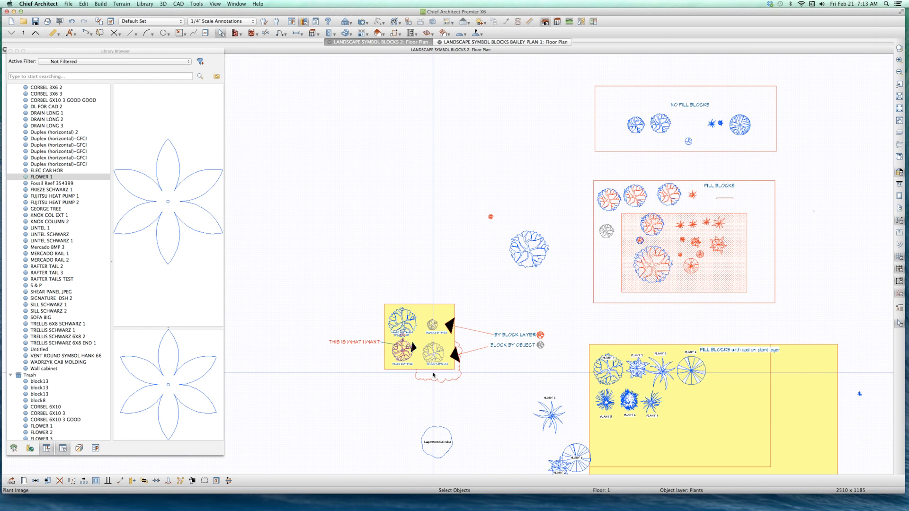
{"action": "scroll", "coordinate": [433, 374], "scroll_direction": "up", "scroll_amount": 1}
{"action": "scroll", "coordinate": [433, 374], "scroll_direction": "up", "scroll_amount": 3}
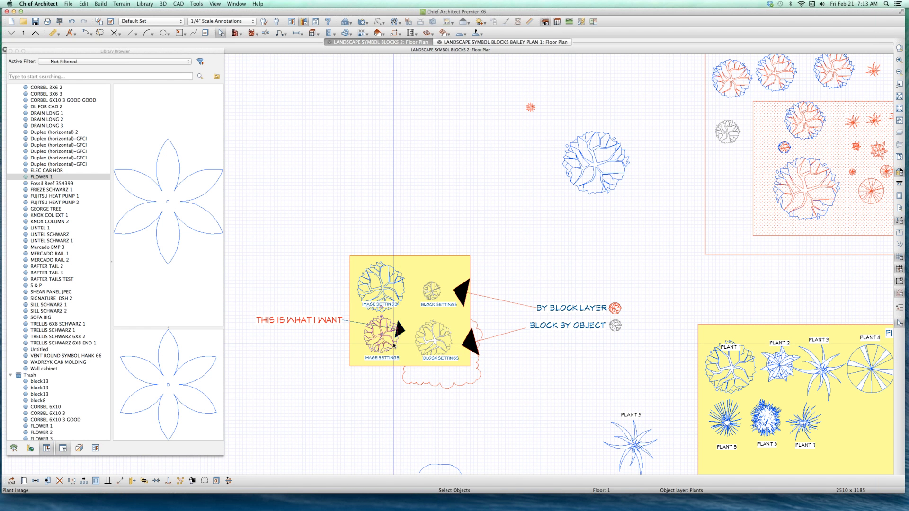
{"action": "scroll", "coordinate": [394, 346], "scroll_direction": "up", "scroll_amount": 1}
{"action": "scroll", "coordinate": [394, 346], "scroll_direction": "up", "scroll_amount": 2}
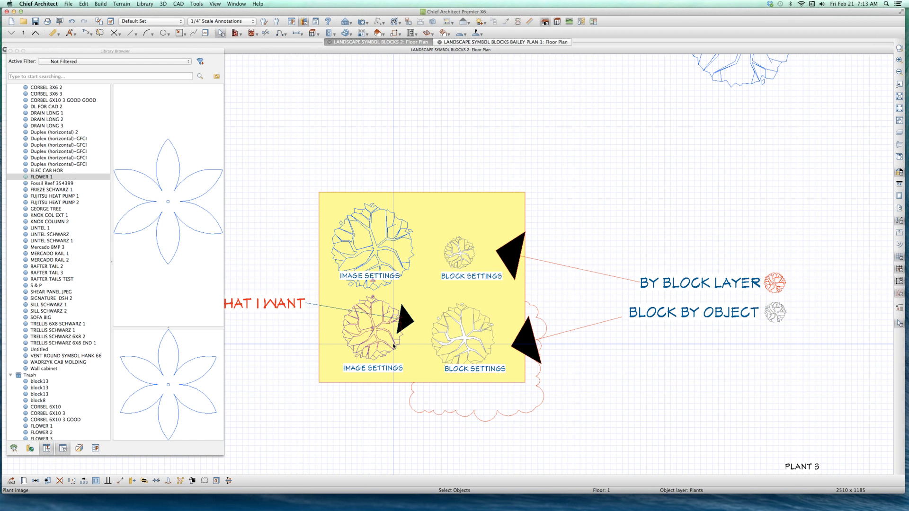
{"action": "scroll", "coordinate": [392, 344], "scroll_direction": "down", "scroll_amount": 3}
{"action": "scroll", "coordinate": [374, 279], "scroll_direction": "down", "scroll_amount": 1}
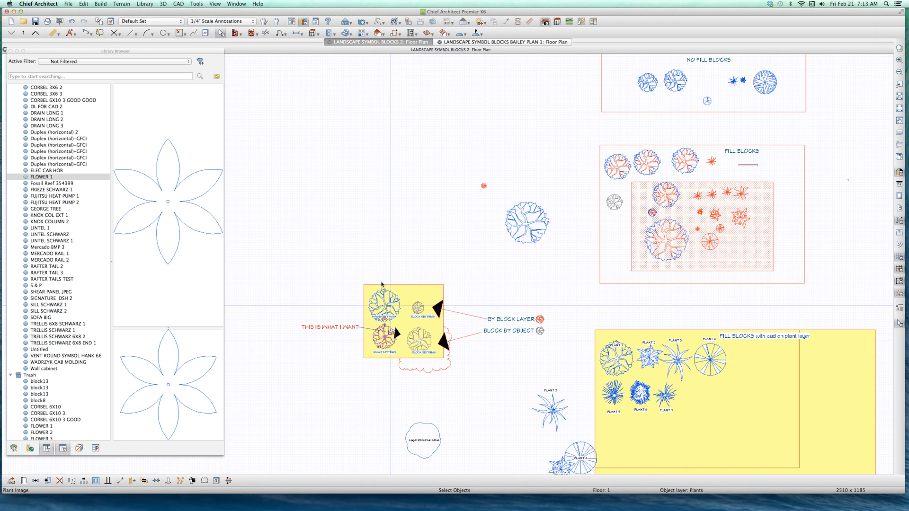
{"action": "left_click", "coordinate": [374, 280]}
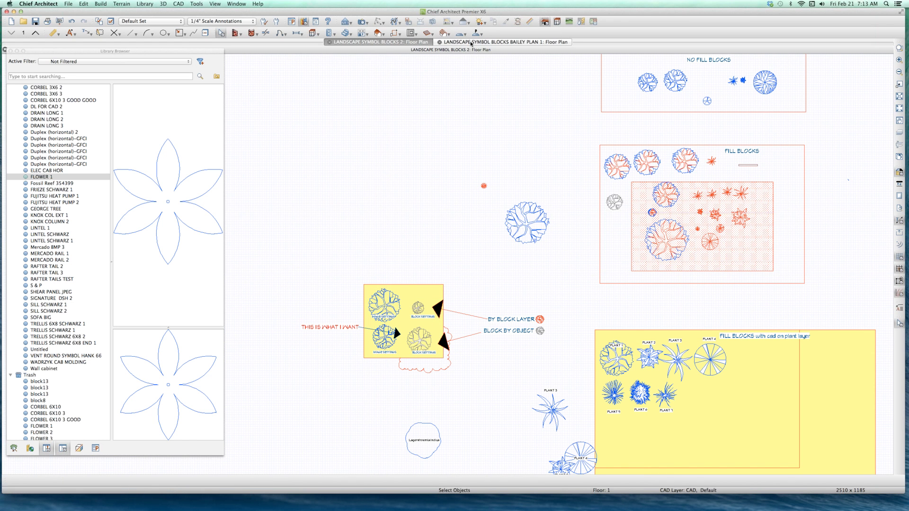
Switch to LANDSCAPE SYMBOL BLOCKS BAILEY PLAN 1 and inspect the flower plant's settings.
{"action": "left_click", "coordinate": [505, 42]}
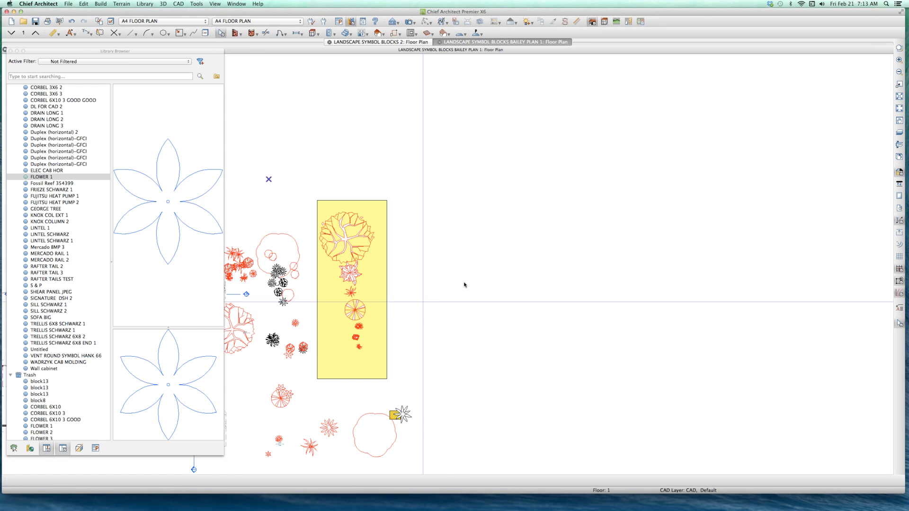
{"action": "scroll", "coordinate": [445, 337], "scroll_direction": "up", "scroll_amount": 3}
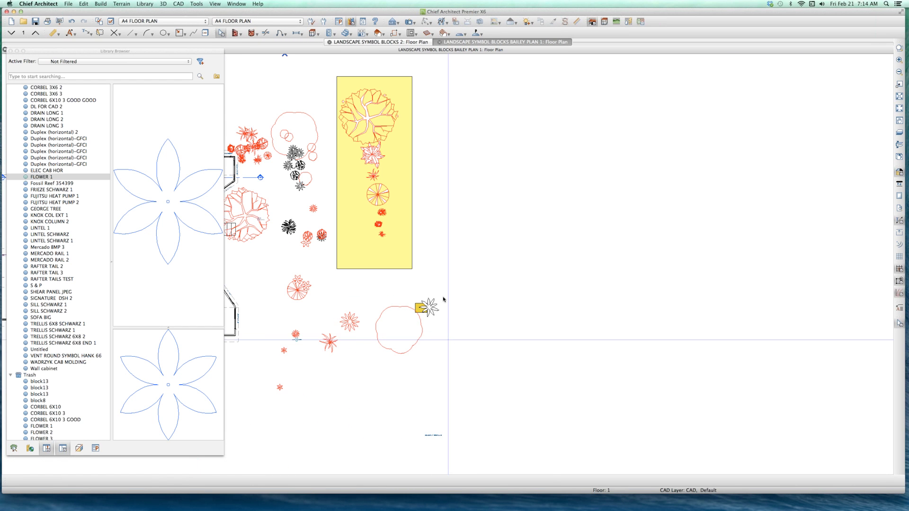
{"action": "left_click", "coordinate": [435, 309]}
{"action": "scroll", "coordinate": [435, 309], "scroll_direction": "up", "scroll_amount": 2}
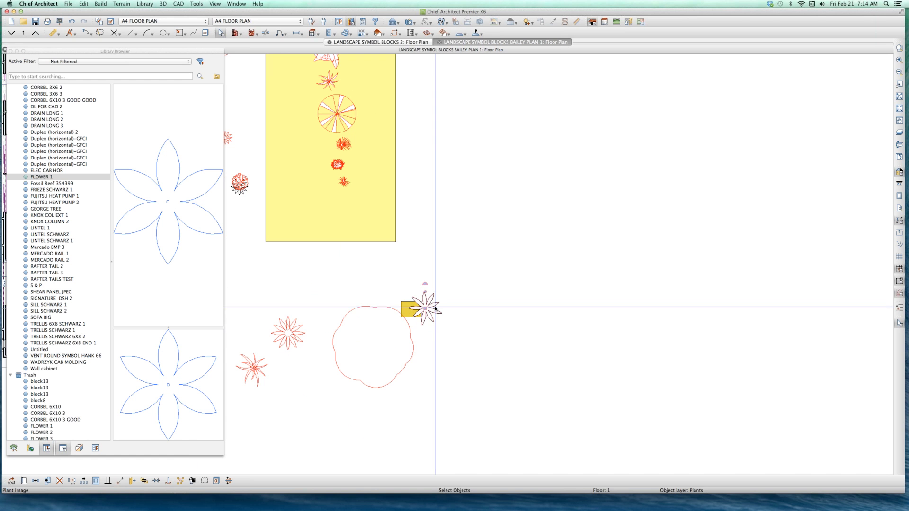
{"action": "key", "text": "super+e"}
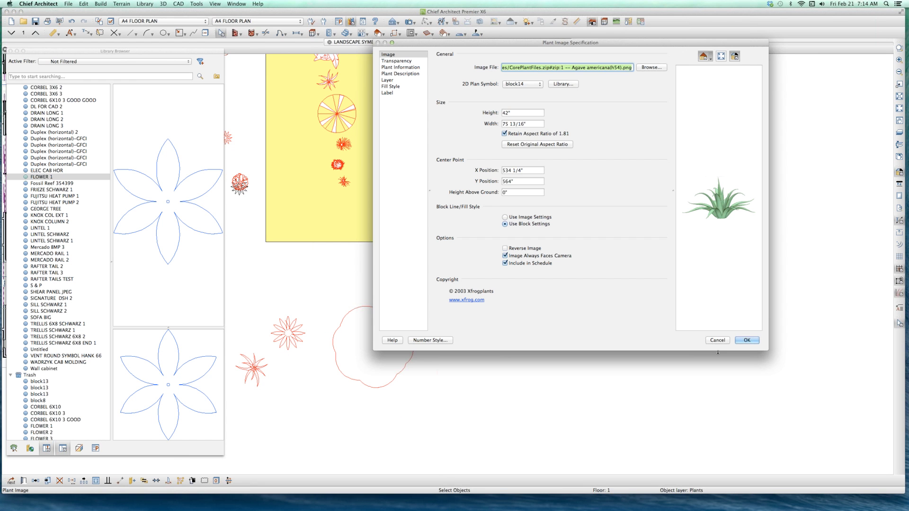
{"action": "key", "text": "Escape"}
Set the flower plant near the yellow box to Use Block Settings for line and fill.
{"action": "scroll", "coordinate": [428, 305], "scroll_direction": "up", "scroll_amount": 1}
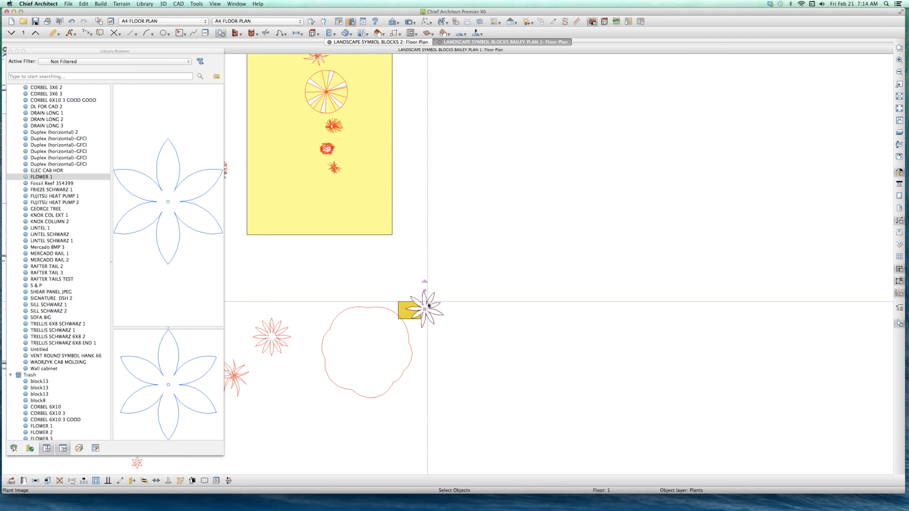
{"action": "scroll", "coordinate": [429, 305], "scroll_direction": "up", "scroll_amount": 2}
{"action": "scroll", "coordinate": [428, 306], "scroll_direction": "up", "scroll_amount": 1}
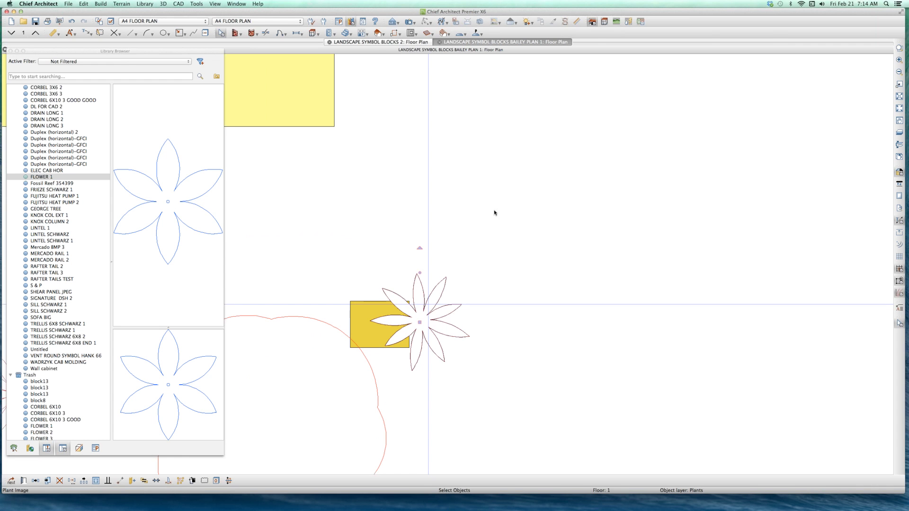
{"action": "key", "text": "super+e"}
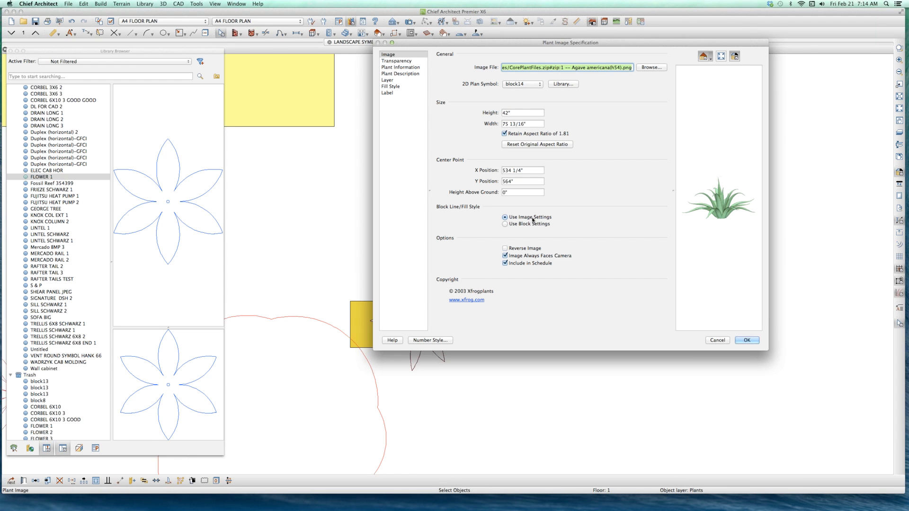
{"action": "key", "text": "Escape"}
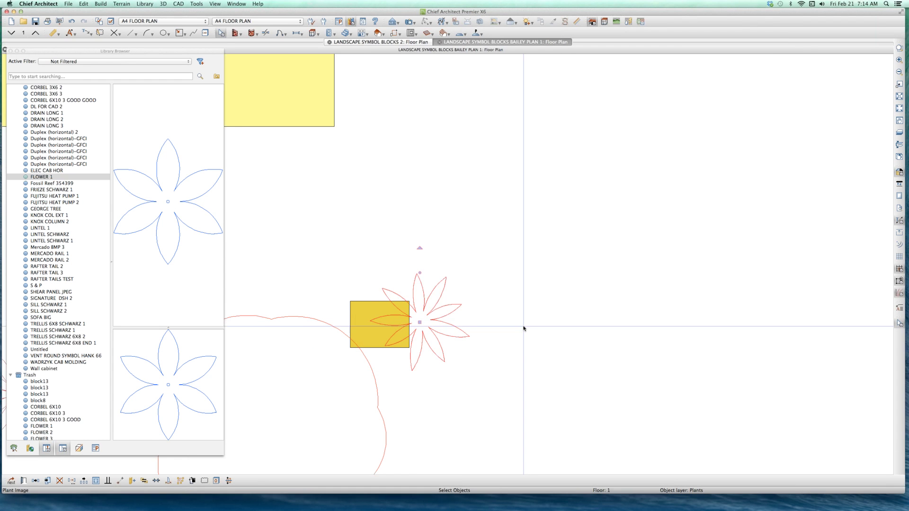
{"action": "key", "text": "super+e"}
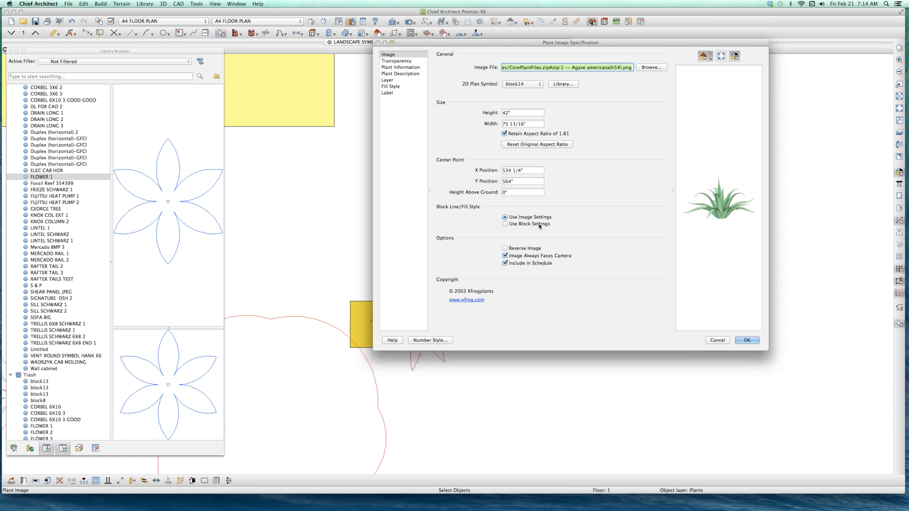
{"action": "left_click", "coordinate": [535, 228]}
{"action": "key", "text": "Return"}
{"action": "left_click", "coordinate": [535, 232]}
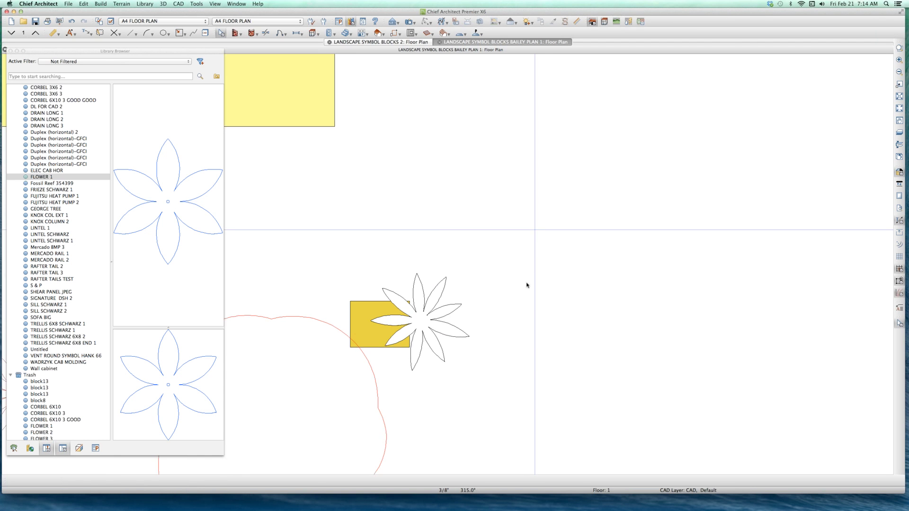
Zoom in on the black-outlined flower plant beside the yellow box, then deselect it.
{"action": "scroll", "coordinate": [535, 232], "scroll_direction": "down", "scroll_amount": 2}
{"action": "left_click", "coordinate": [487, 267]}
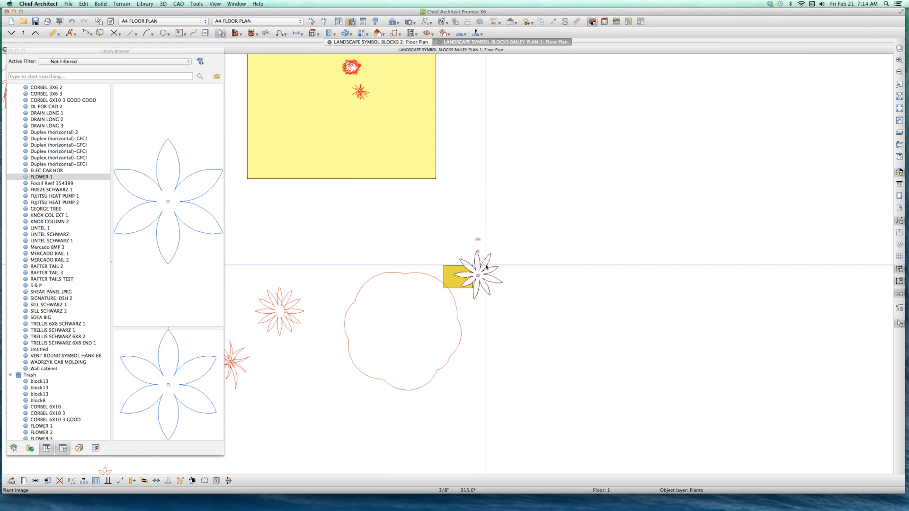
{"action": "scroll", "coordinate": [487, 267], "scroll_direction": "up", "scroll_amount": 2}
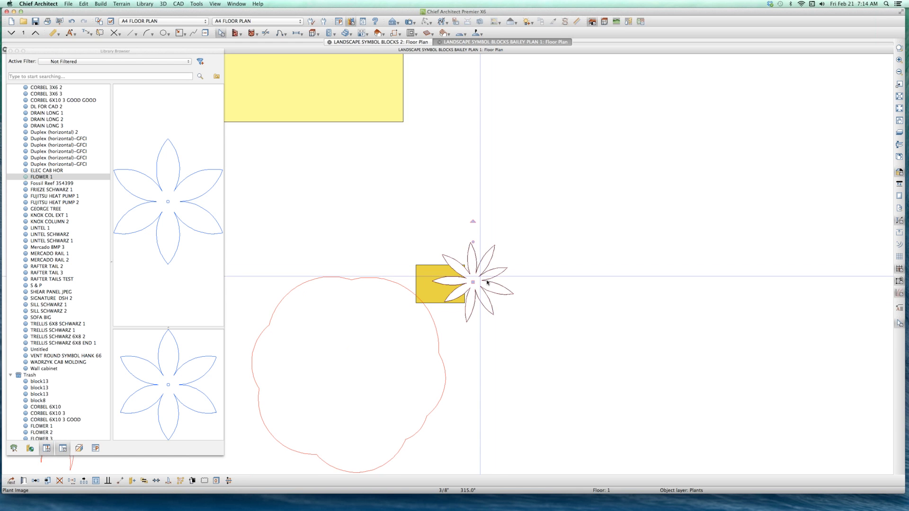
{"action": "scroll", "coordinate": [487, 282], "scroll_direction": "up", "scroll_amount": 3}
{"action": "left_click", "coordinate": [564, 193]}
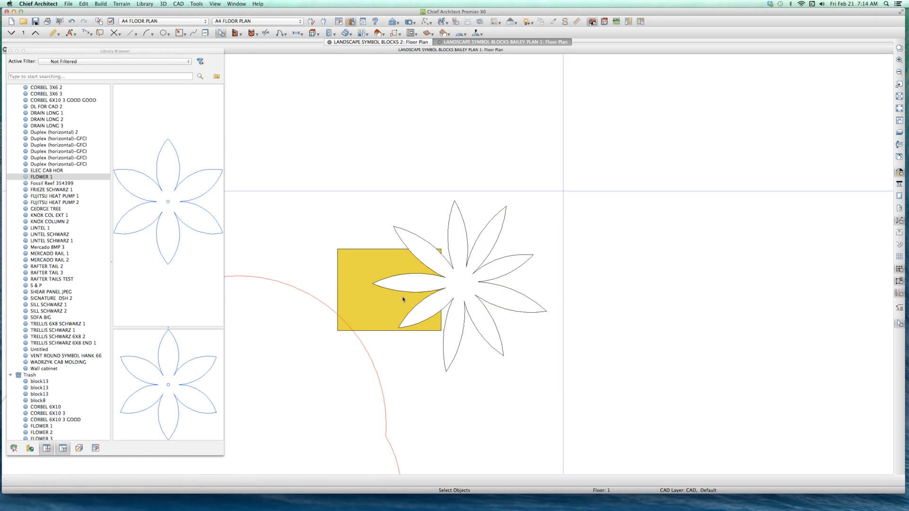